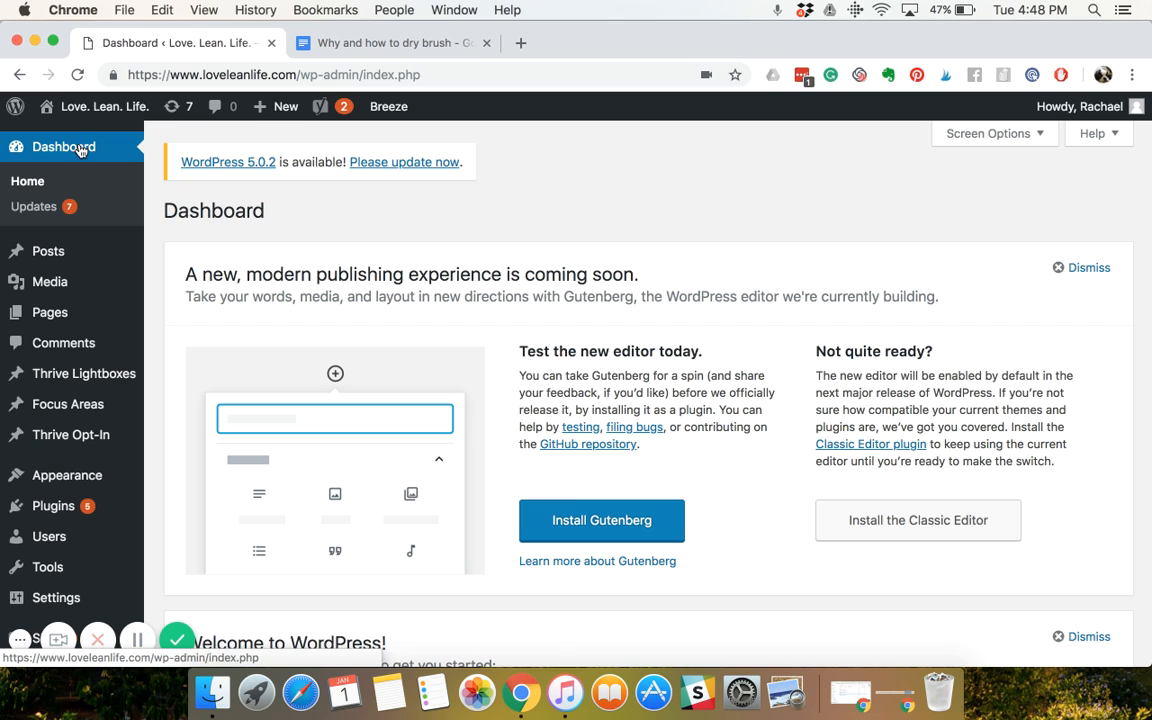
Step: Open the site's posts and start a new blog post, looking over the blank post form
{"action": "left_click", "coordinate": [62, 256]}
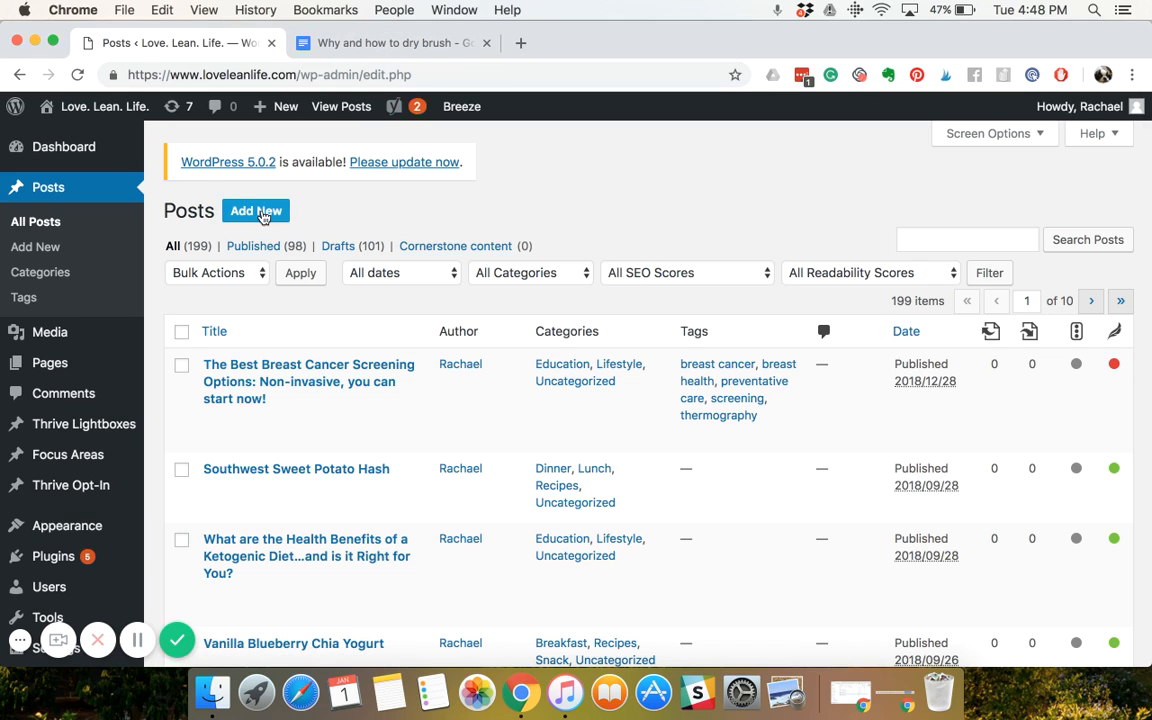
{"action": "left_click", "coordinate": [262, 215]}
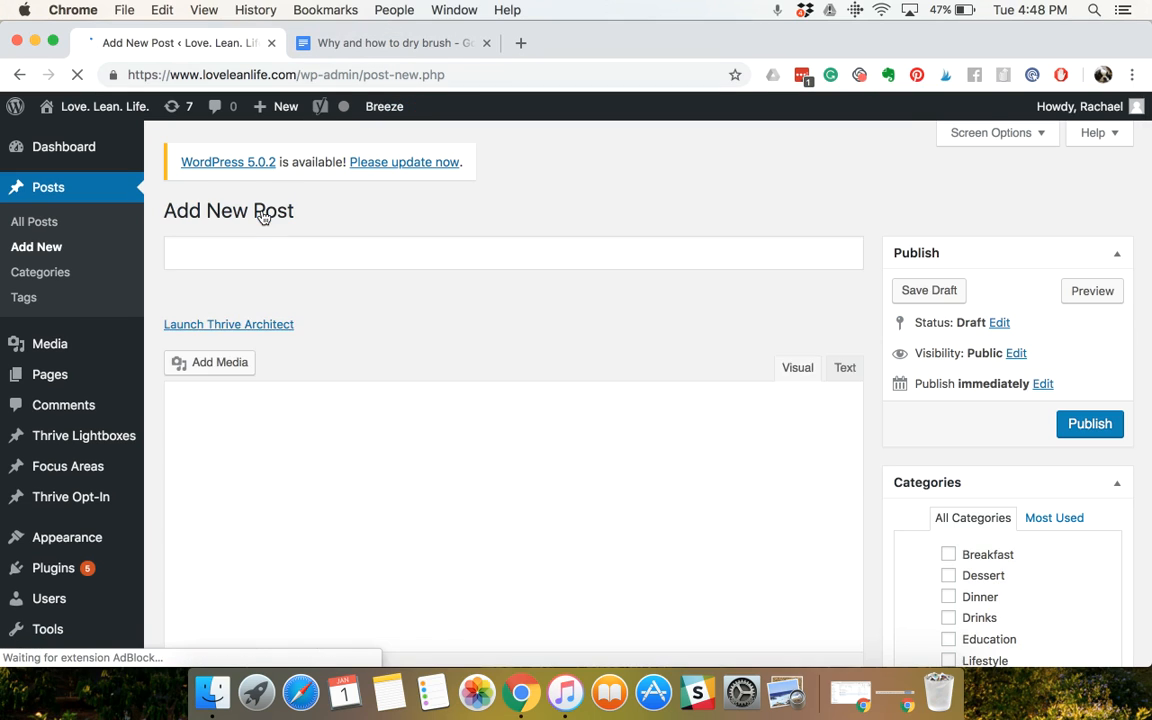
{"action": "scroll", "coordinate": [264, 217], "scroll_direction": "down", "scroll_amount": 1}
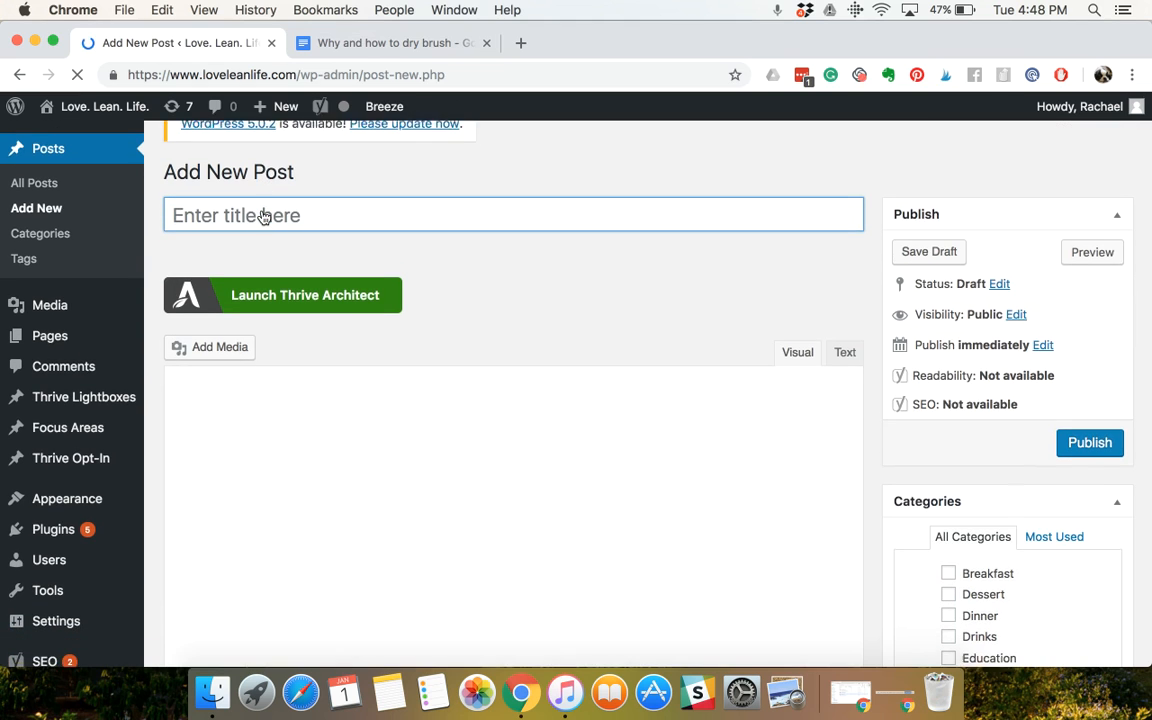
{"action": "scroll", "coordinate": [264, 217], "scroll_direction": "down", "scroll_amount": 1}
{"action": "scroll", "coordinate": [264, 217], "scroll_direction": "down", "scroll_amount": 4}
{"action": "scroll", "coordinate": [264, 217], "scroll_direction": "up", "scroll_amount": 4}
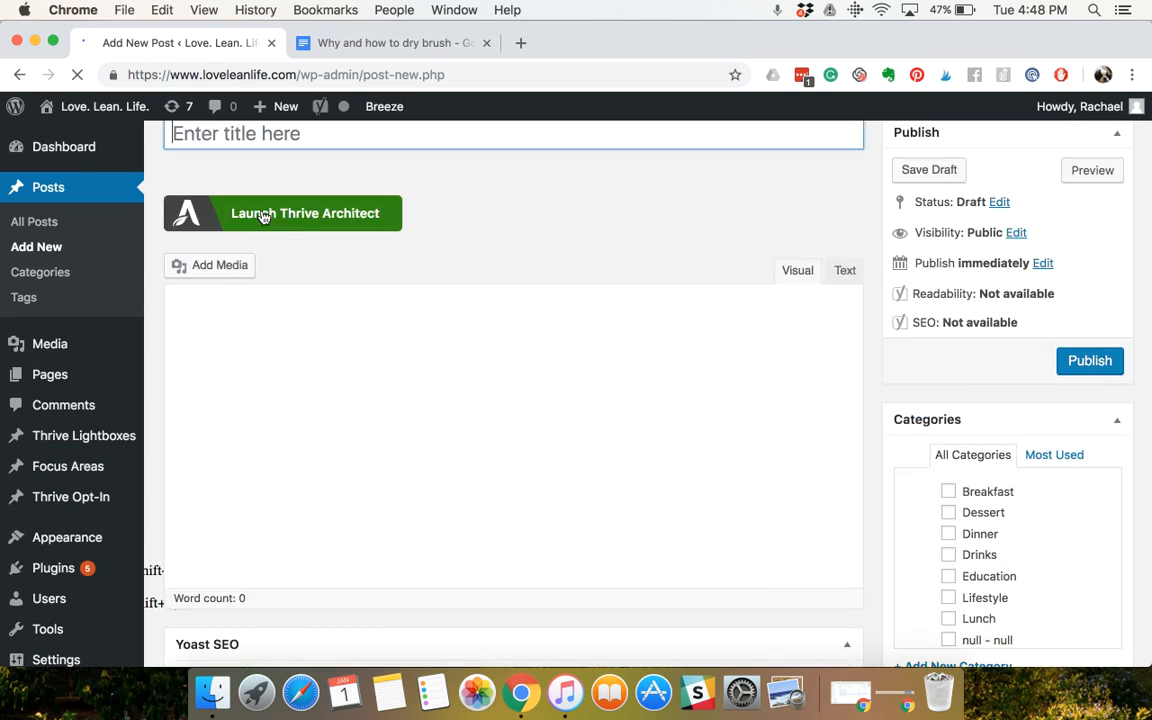
{"action": "scroll", "coordinate": [262, 215], "scroll_direction": "up", "scroll_amount": 2}
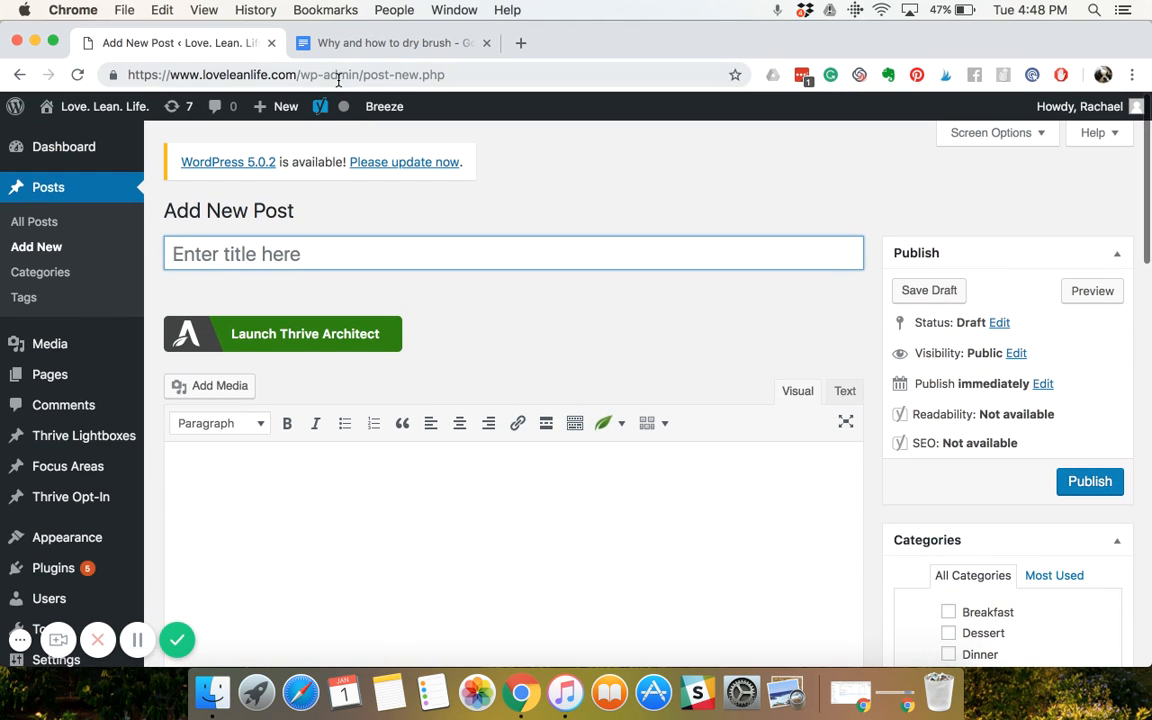
Step: Switch to the "Why and how to dry brush" Google Docs draft and look through the whole article
{"action": "left_click", "coordinate": [384, 43]}
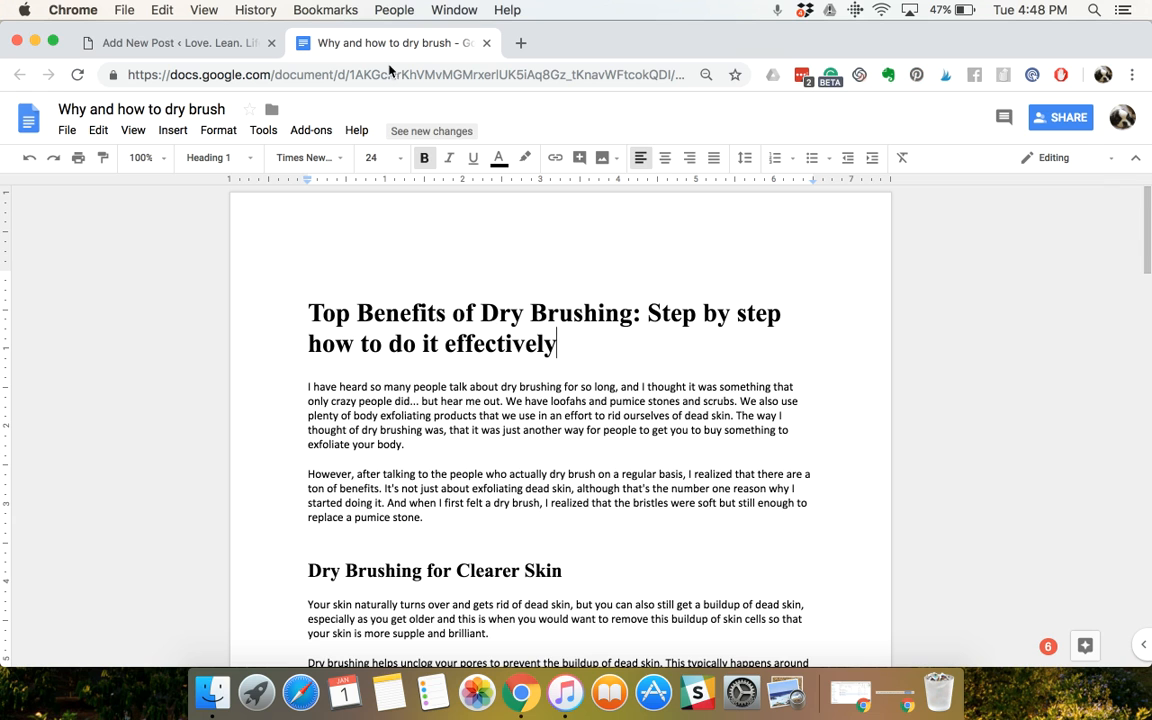
{"action": "left_click_drag", "start_coordinate": [357, 280], "coordinate": [481, 290]}
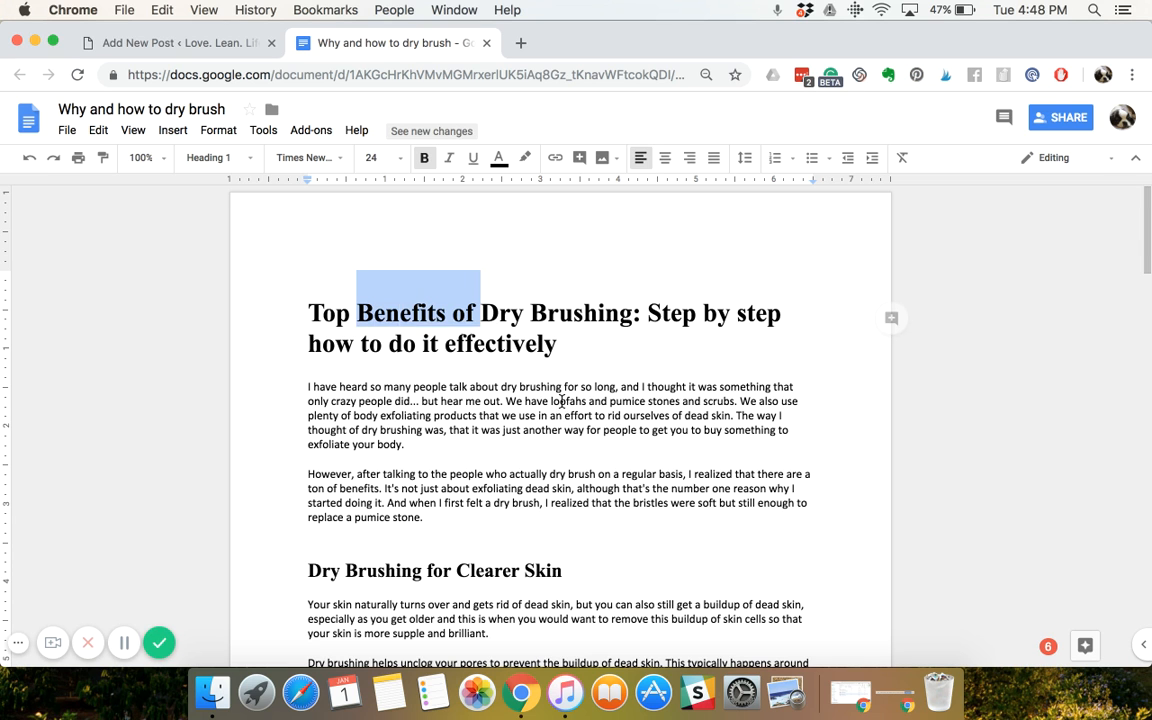
{"action": "left_click_drag", "start_coordinate": [561, 401], "coordinate": [591, 463]}
{"action": "left_click", "coordinate": [591, 463]}
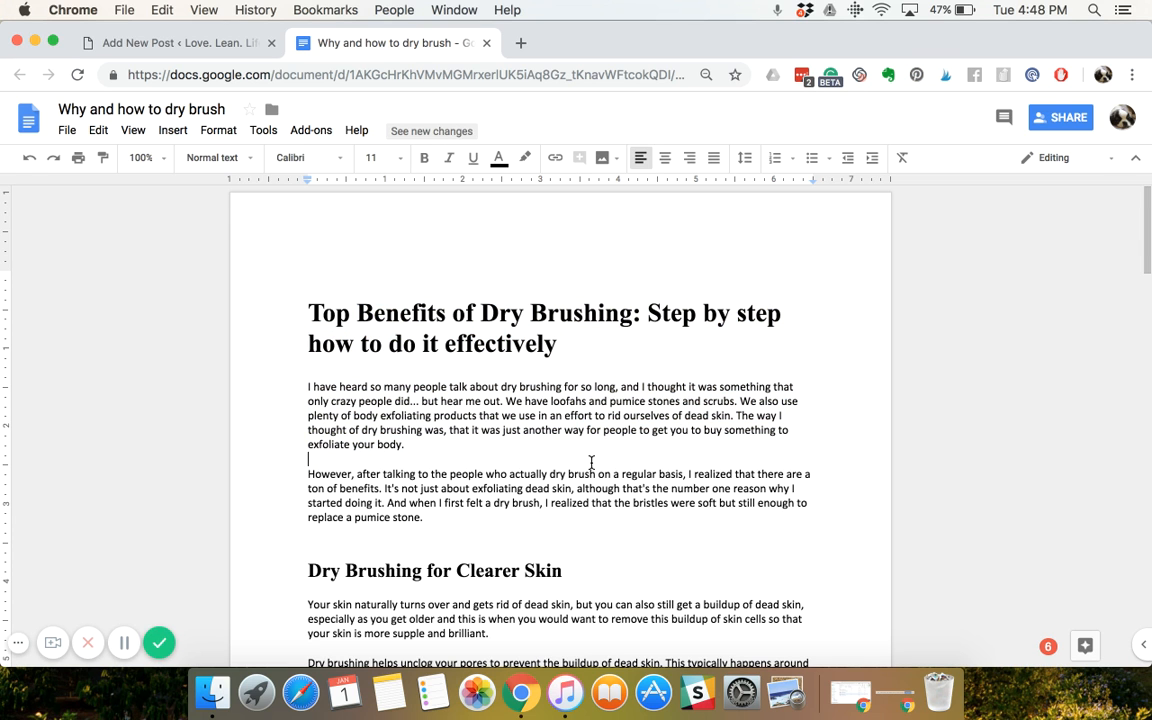
{"action": "scroll", "coordinate": [591, 463], "scroll_direction": "down", "scroll_amount": 15}
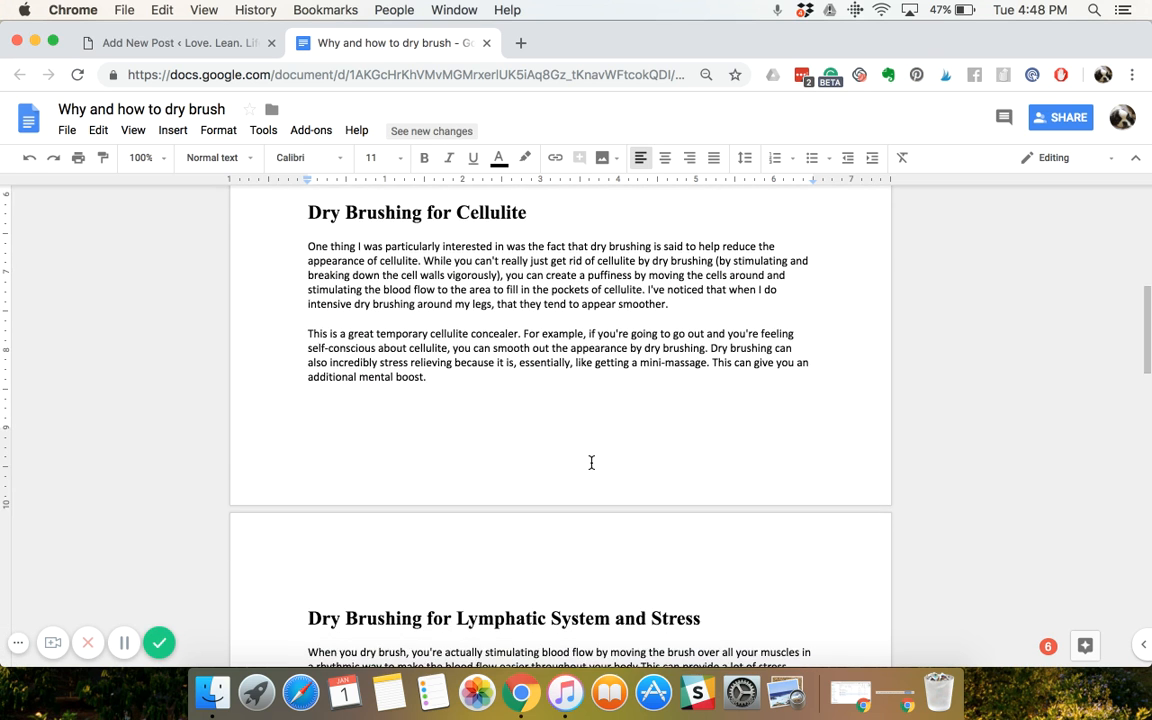
{"action": "scroll", "coordinate": [591, 463], "scroll_direction": "down", "scroll_amount": 12}
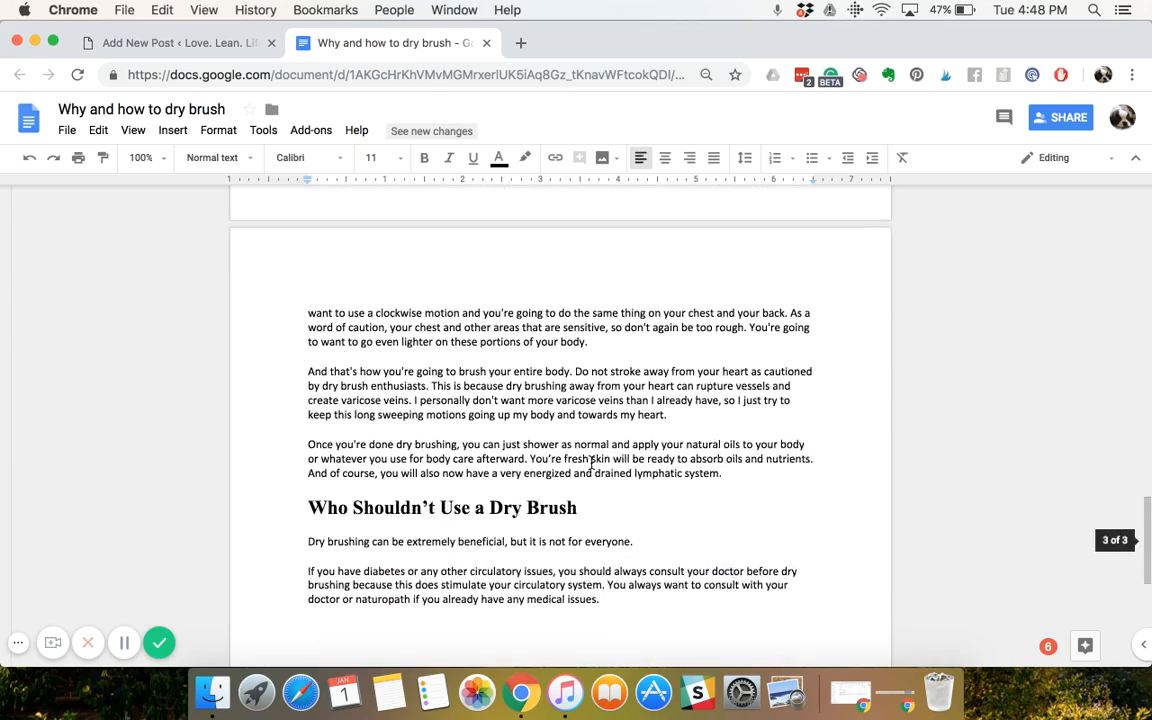
{"action": "scroll", "coordinate": [591, 463], "scroll_direction": "up", "scroll_amount": 20}
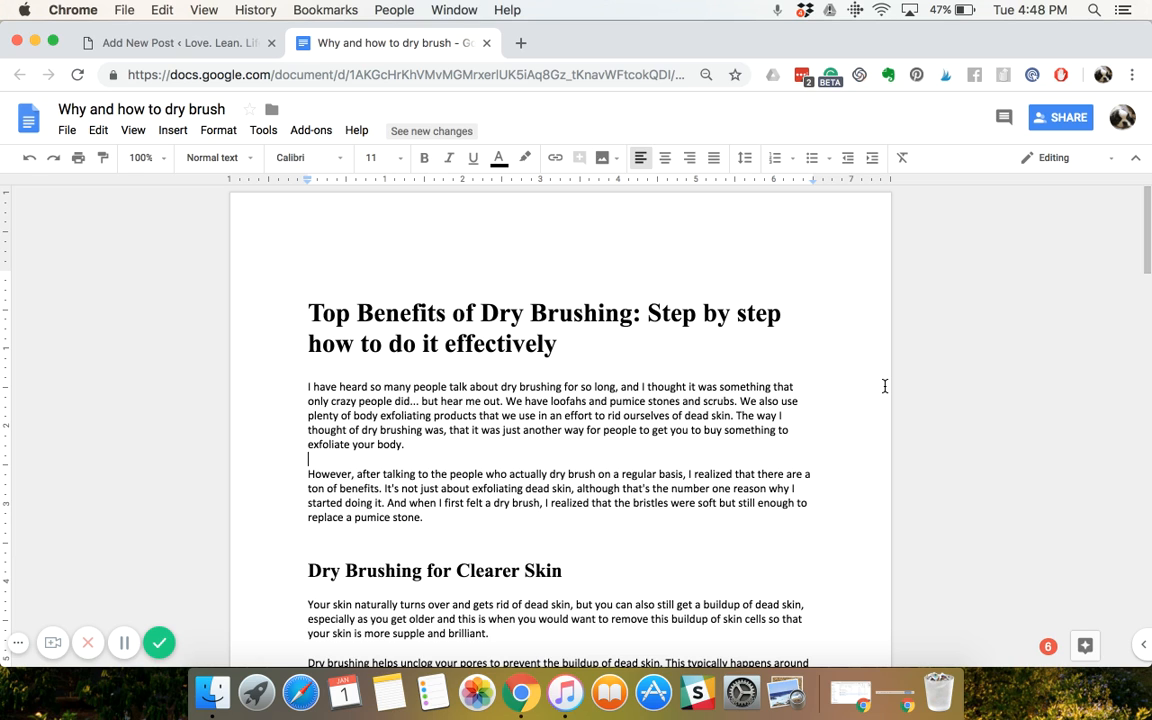
{"action": "scroll", "coordinate": [524, 412], "scroll_direction": "down", "scroll_amount": 10}
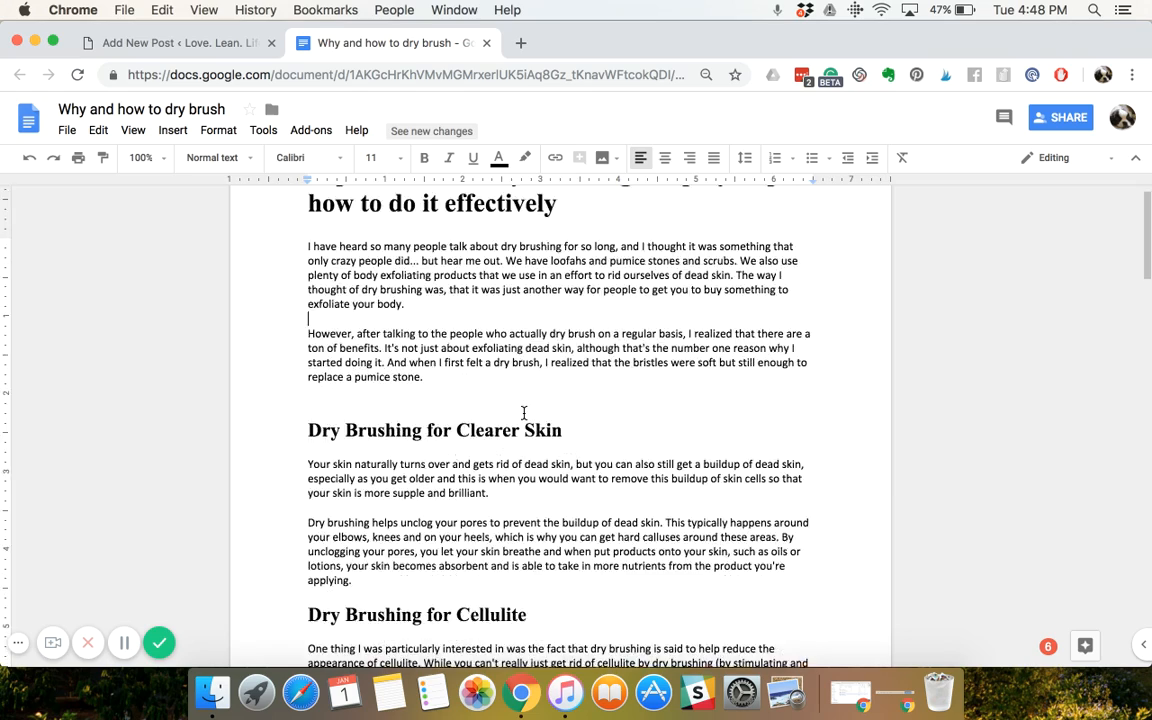
{"action": "scroll", "coordinate": [524, 412], "scroll_direction": "up", "scroll_amount": 10}
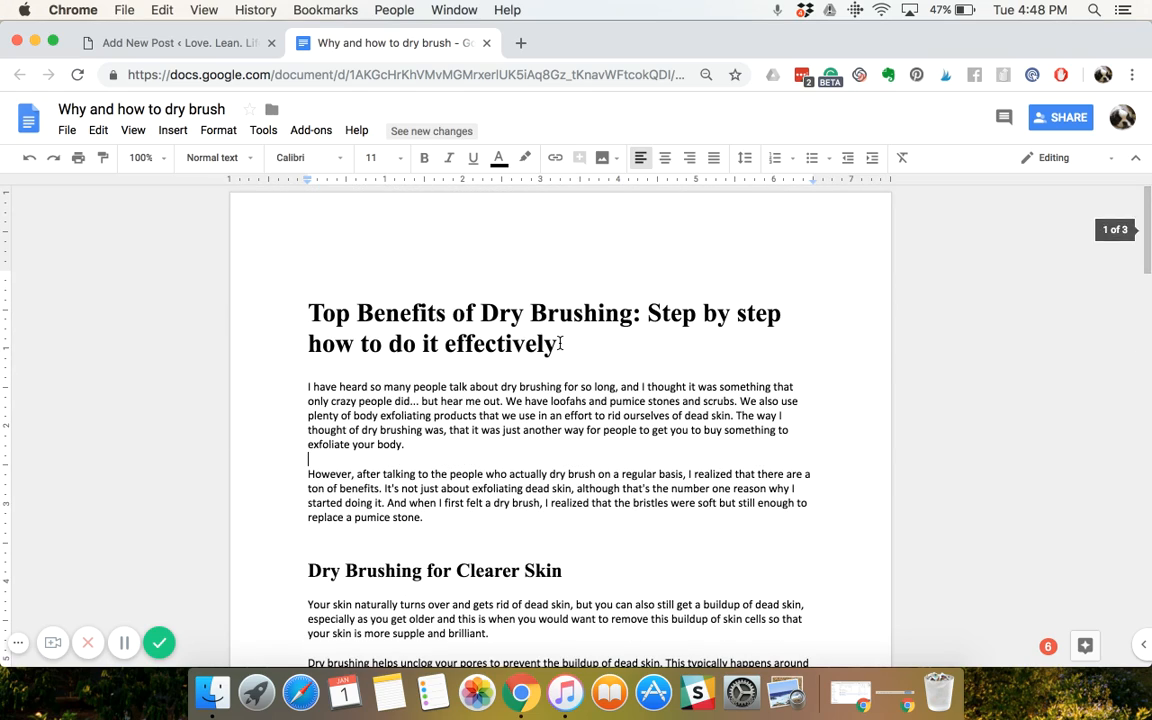
Step: Examine the heading style of the title "Top Benefits of Dry Brushing: Step by step how to do it effectively" and the introduction below it
{"action": "left_click_drag", "start_coordinate": [557, 343], "coordinate": [303, 312]}
{"action": "left_click", "coordinate": [452, 387]}
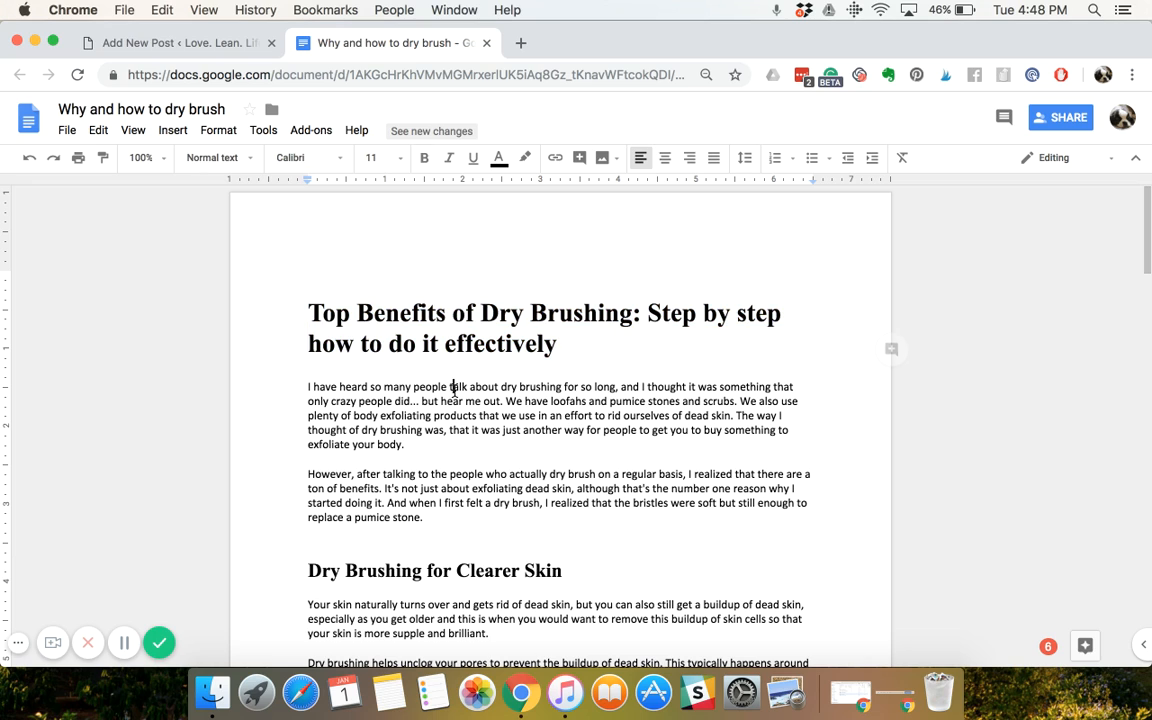
{"action": "left_click_drag", "start_coordinate": [557, 343], "coordinate": [310, 313]}
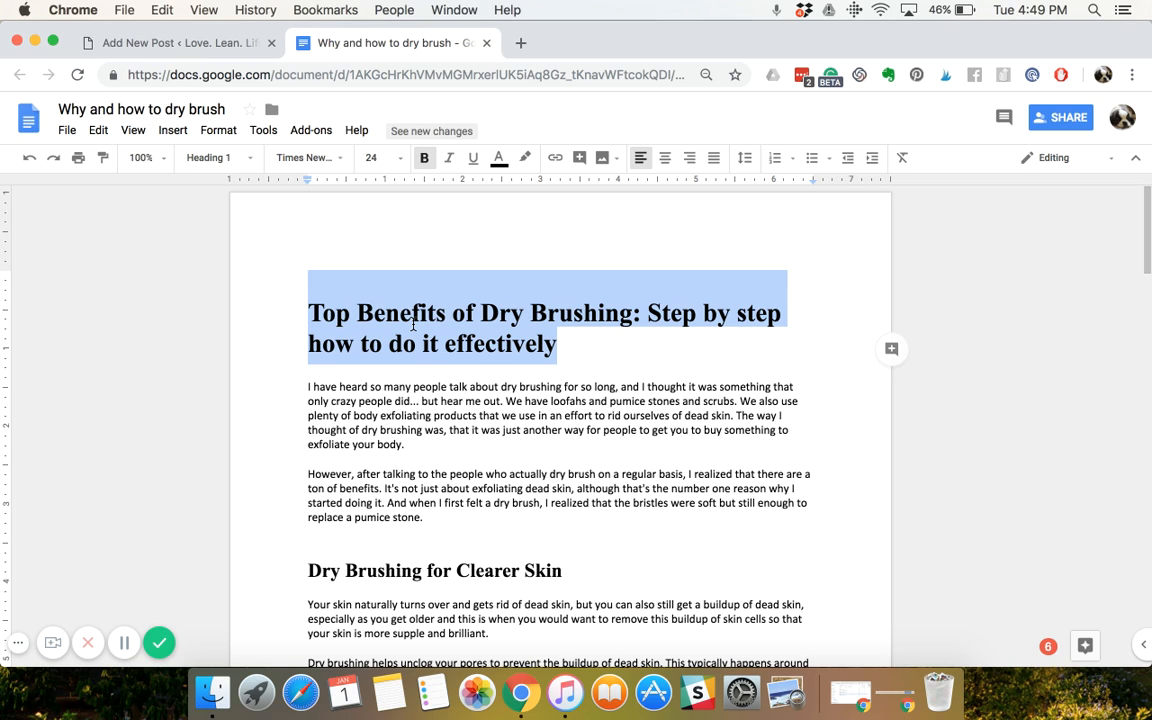
{"action": "scroll", "coordinate": [413, 323], "scroll_direction": "down", "scroll_amount": 3}
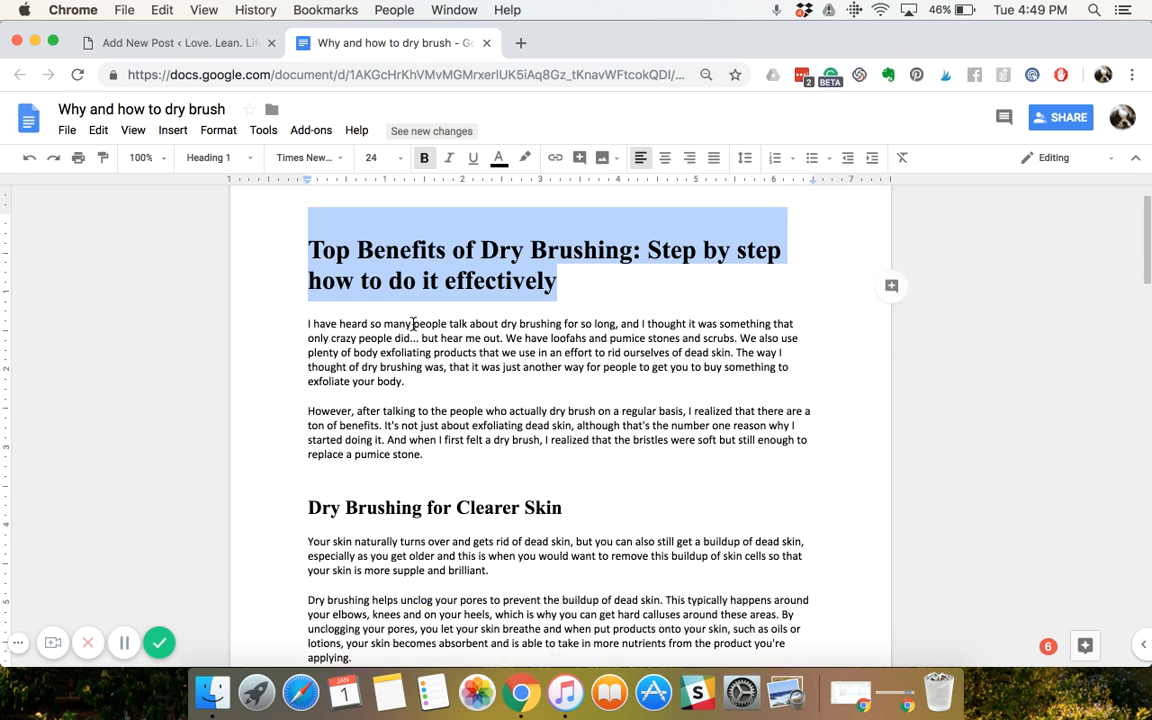
{"action": "left_click", "coordinate": [410, 314]}
{"action": "scroll", "coordinate": [410, 314], "scroll_direction": "down", "scroll_amount": 2}
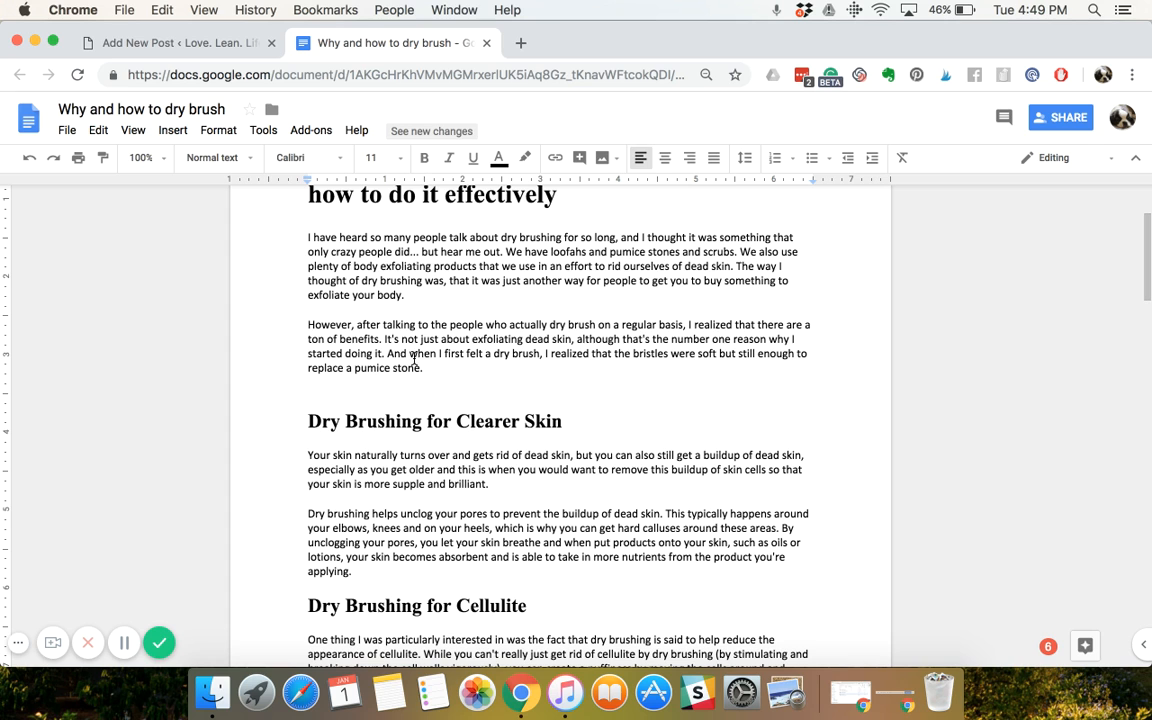
{"action": "left_click_drag", "start_coordinate": [341, 266], "coordinate": [602, 531]}
{"action": "left_click", "coordinate": [602, 531]}
{"action": "scroll", "coordinate": [602, 532], "scroll_direction": "down", "scroll_amount": 3}
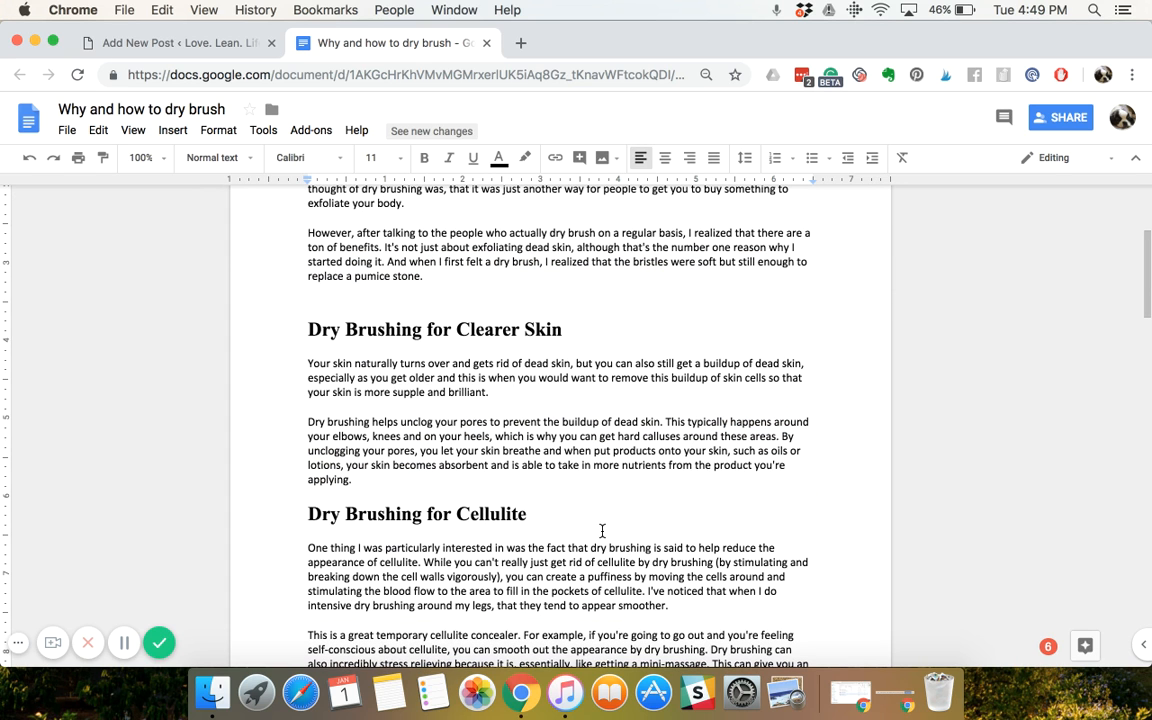
Step: Compare the style of the "Dry Brushing for Clearer Skin" subheading with the article title and look over the subheadings that follow
{"action": "mouse_move", "coordinate": [309, 325]}
{"action": "left_mouse_down"}
{"action": "mouse_move", "coordinate": [588, 330]}
{"action": "mouse_move", "coordinate": [560, 325]}
{"action": "left_mouse_up"}
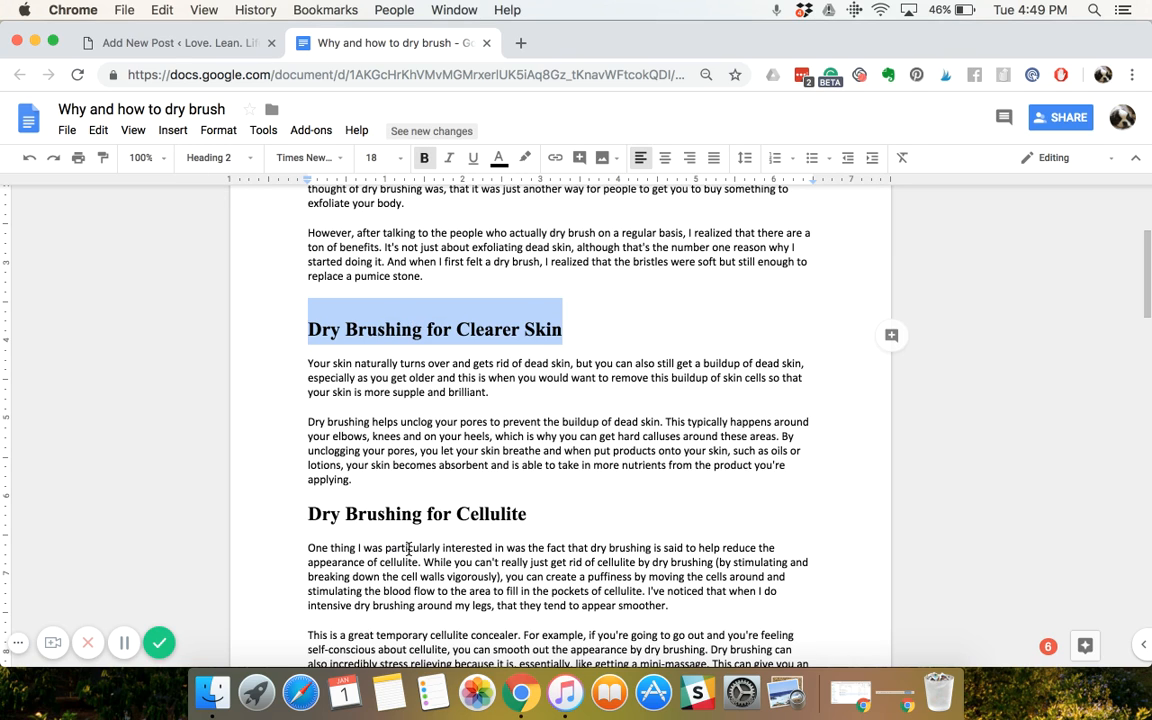
{"action": "left_click", "coordinate": [404, 496]}
{"action": "scroll", "coordinate": [404, 495], "scroll_direction": "up", "scroll_amount": 5}
{"action": "mouse_move", "coordinate": [320, 321]}
{"action": "left_mouse_down"}
{"action": "mouse_move", "coordinate": [604, 334]}
{"action": "mouse_move", "coordinate": [674, 353]}
{"action": "left_mouse_up"}
{"action": "scroll", "coordinate": [674, 353], "scroll_direction": "down", "scroll_amount": 4}
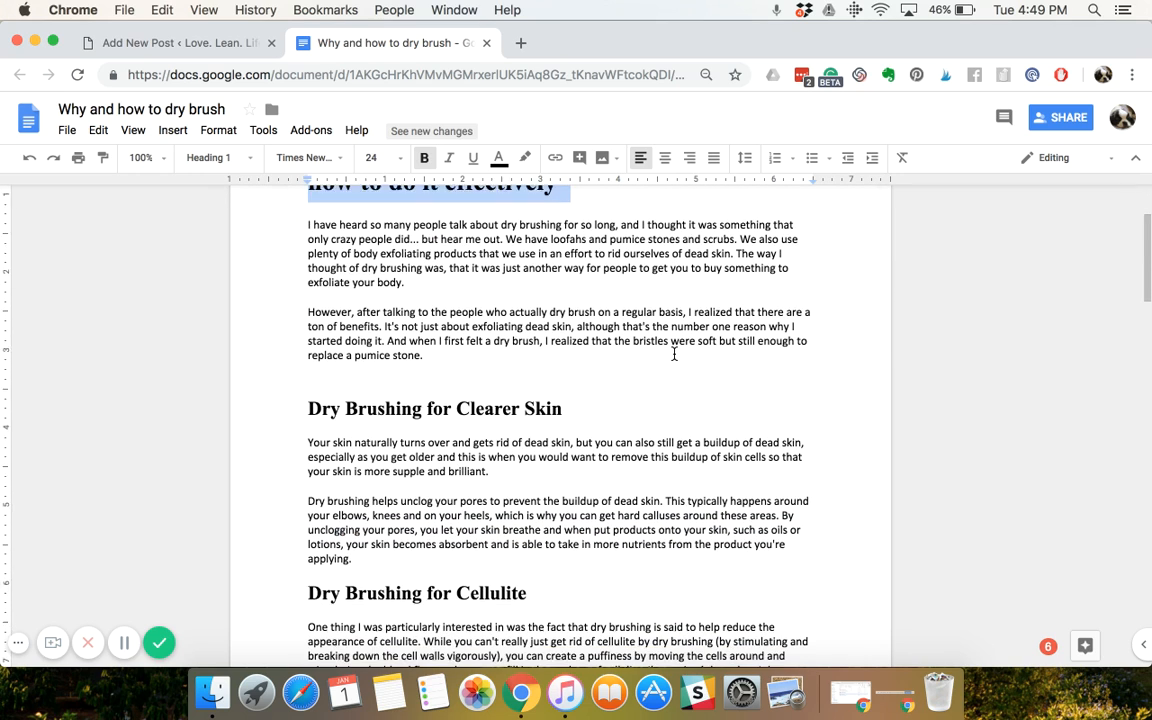
{"action": "left_click", "coordinate": [444, 404]}
{"action": "scroll", "coordinate": [444, 404], "scroll_direction": "down", "scroll_amount": 4}
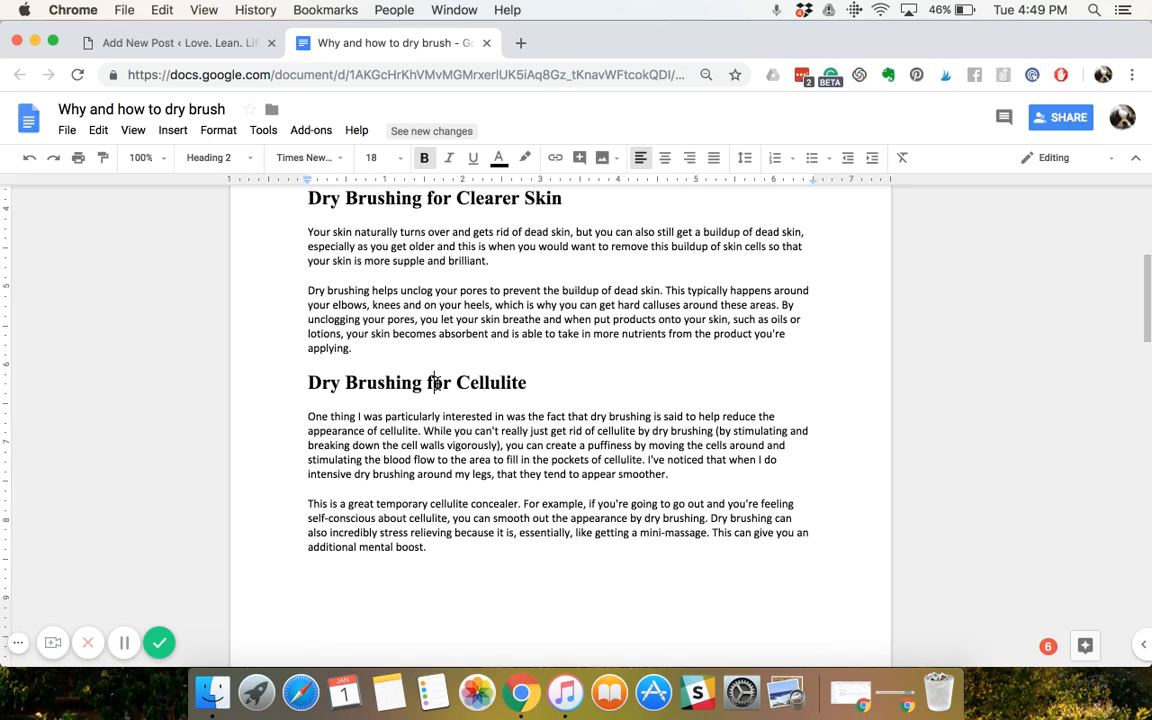
{"action": "scroll", "coordinate": [437, 383], "scroll_direction": "down", "scroll_amount": 4}
{"action": "scroll", "coordinate": [437, 383], "scroll_direction": "down", "scroll_amount": 1}
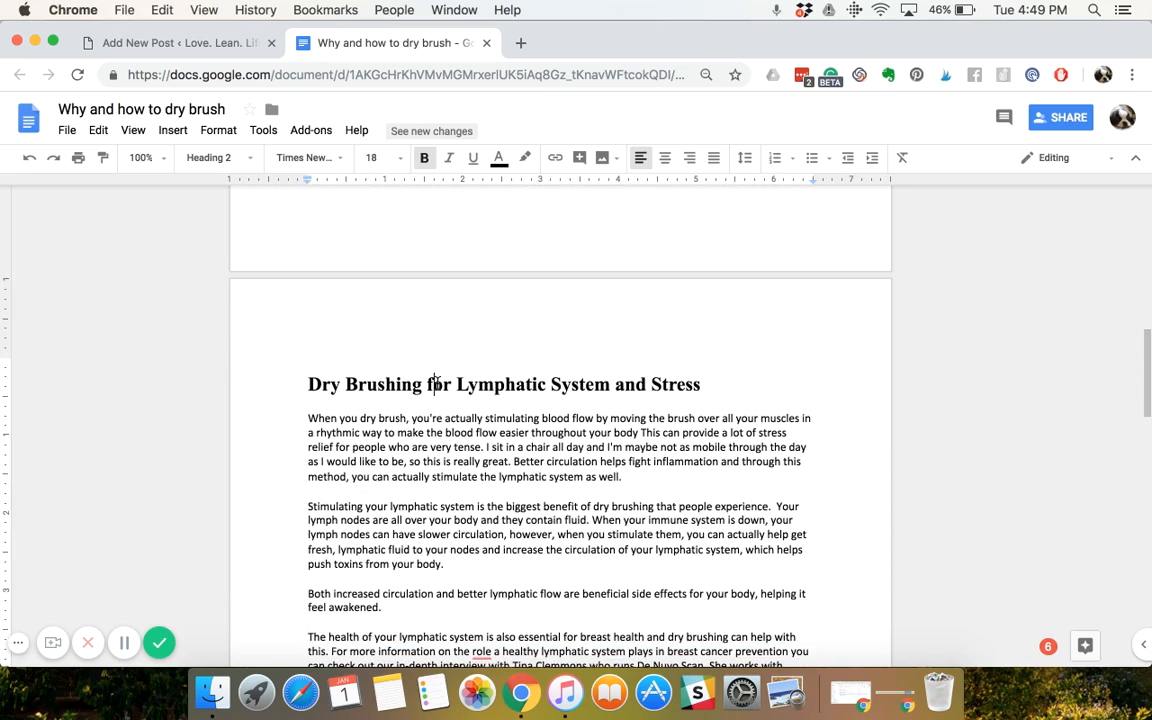
{"action": "scroll", "coordinate": [434, 370], "scroll_direction": "down", "scroll_amount": 4}
{"action": "scroll", "coordinate": [434, 370], "scroll_direction": "up", "scroll_amount": 15}
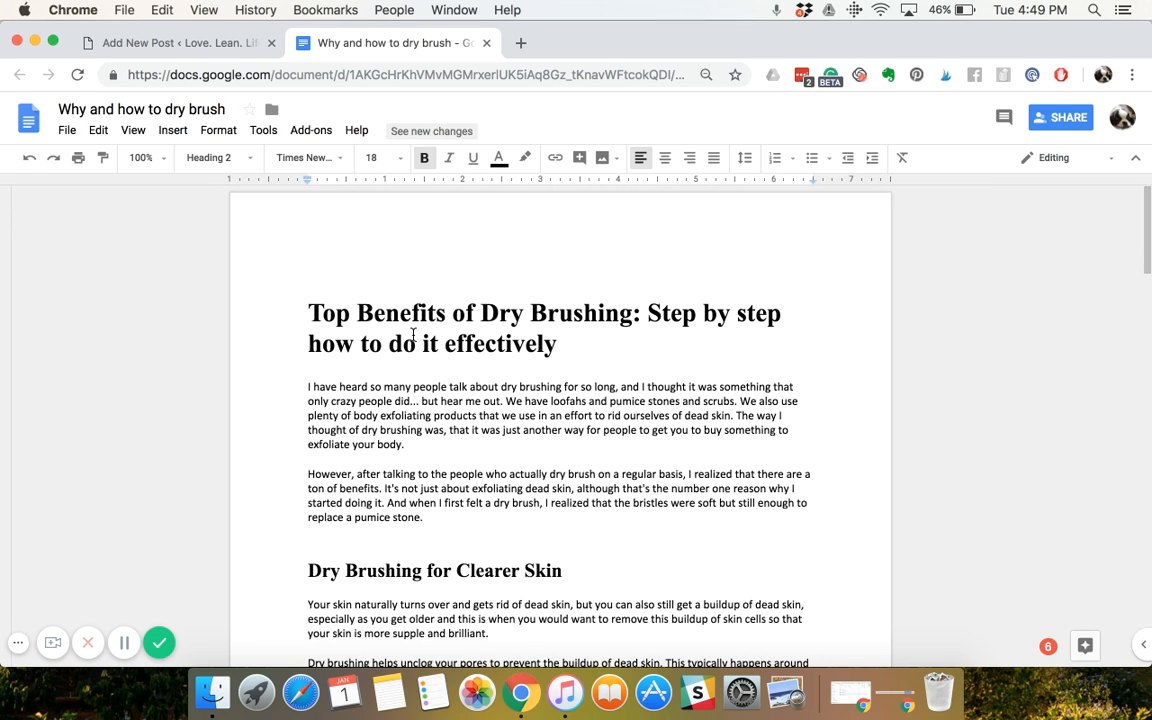
Step: Review the article's section subheadings and body text from "Dry Brushing for Clearer Skin" through "How to Dry Brush in the Shower"
{"action": "scroll", "coordinate": [413, 334], "scroll_direction": "down", "scroll_amount": 3}
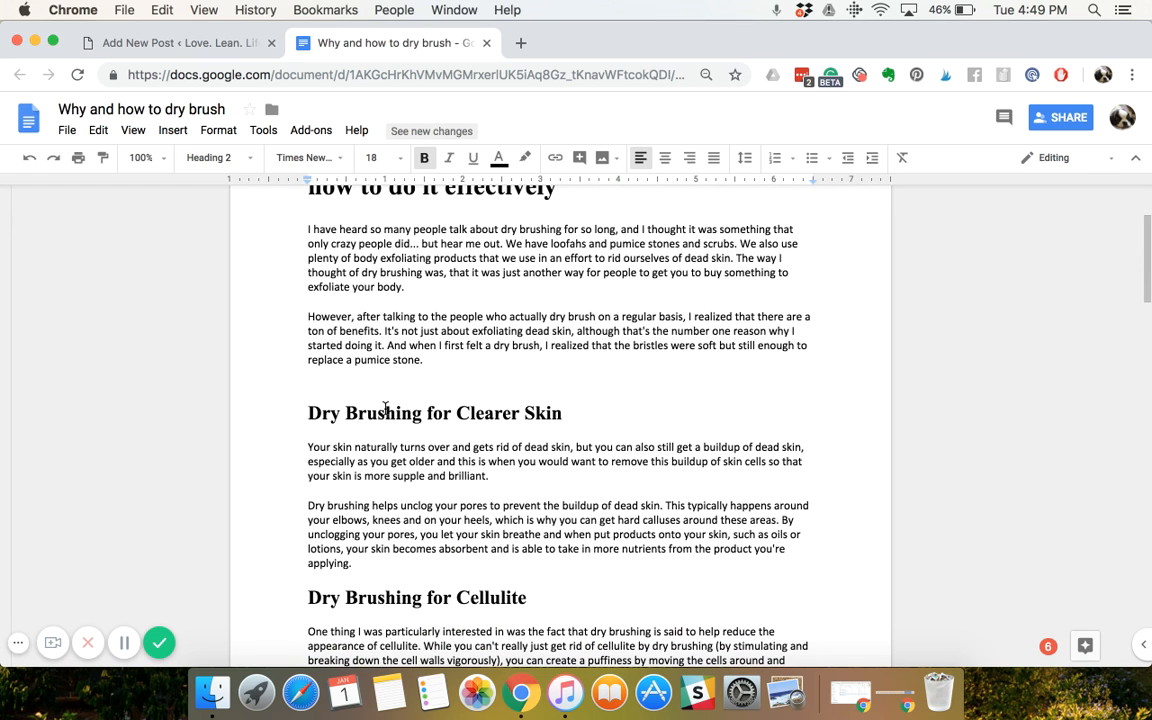
{"action": "scroll", "coordinate": [358, 412], "scroll_direction": "down", "scroll_amount": 2}
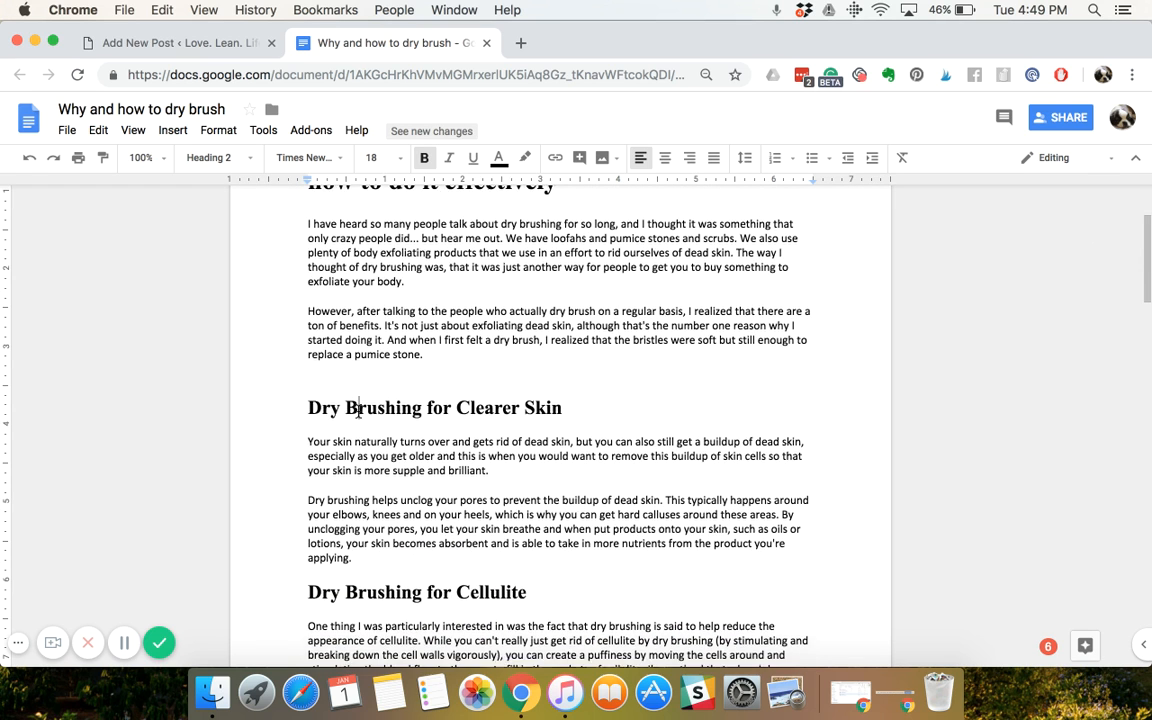
{"action": "left_click", "coordinate": [358, 412]}
{"action": "scroll", "coordinate": [358, 412], "scroll_direction": "down", "scroll_amount": 3}
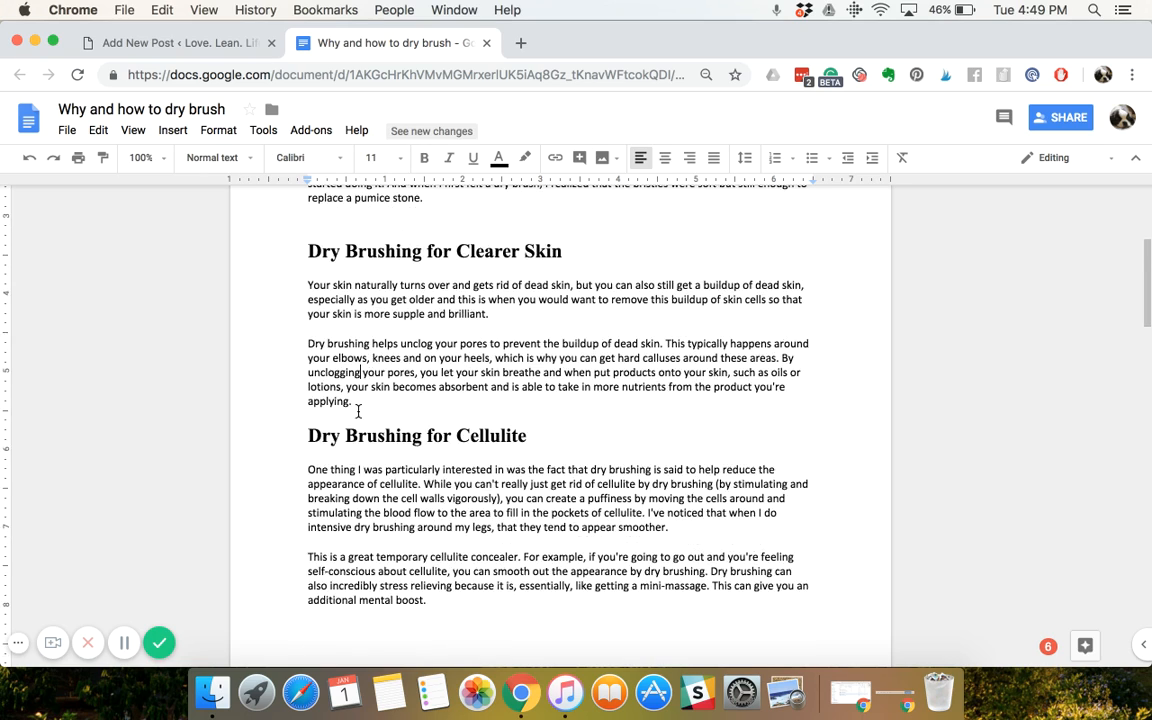
{"action": "left_click_drag", "start_coordinate": [303, 348], "coordinate": [589, 352]}
{"action": "left_click", "coordinate": [589, 352]}
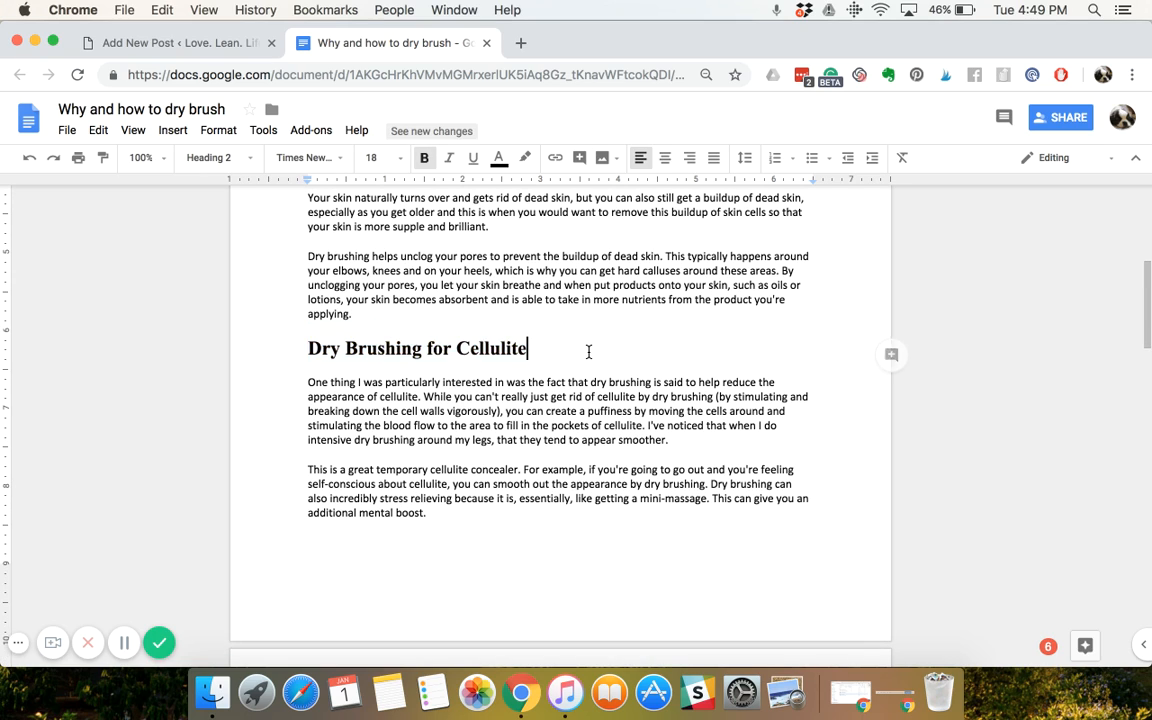
{"action": "scroll", "coordinate": [589, 352], "scroll_direction": "down", "scroll_amount": 10}
{"action": "scroll", "coordinate": [589, 352], "scroll_direction": "down", "scroll_amount": 5}
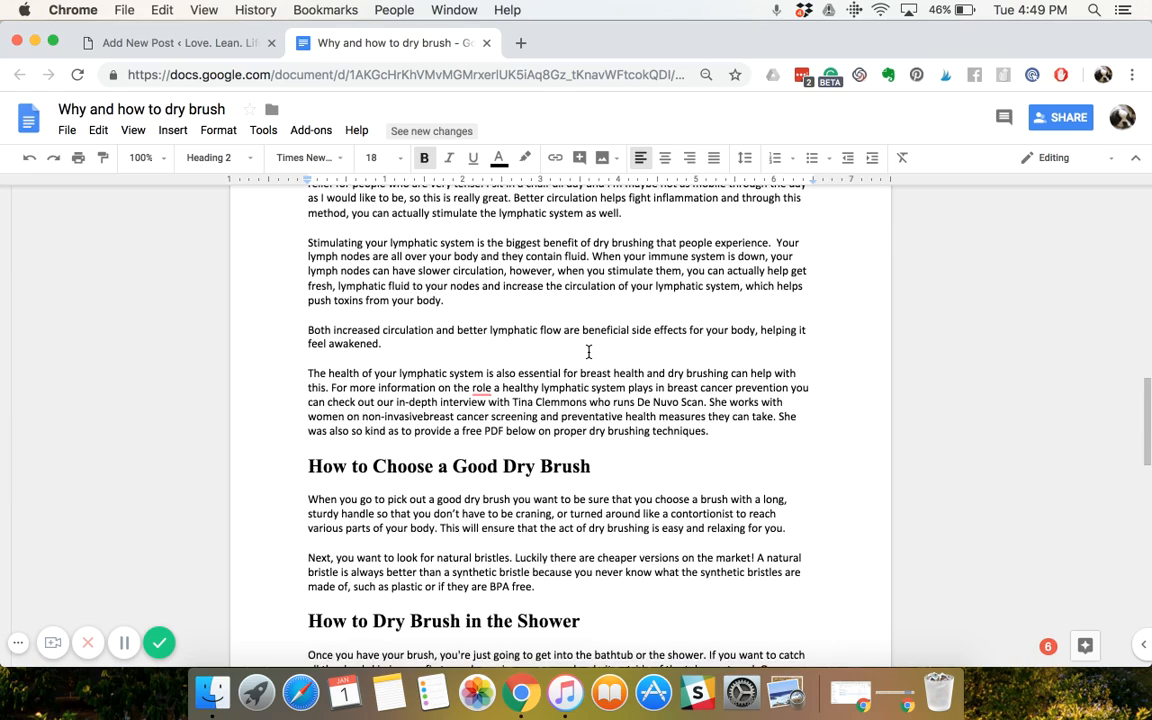
{"action": "scroll", "coordinate": [589, 352], "scroll_direction": "down", "scroll_amount": 8}
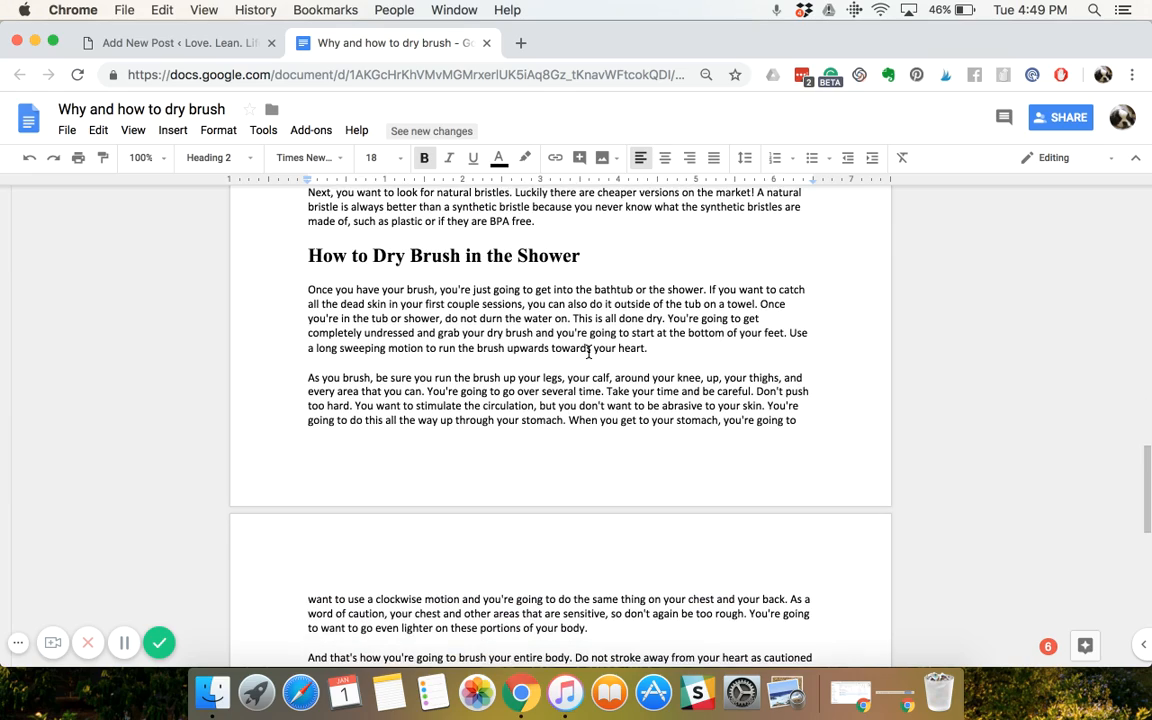
{"action": "scroll", "coordinate": [589, 352], "scroll_direction": "down", "scroll_amount": 1}
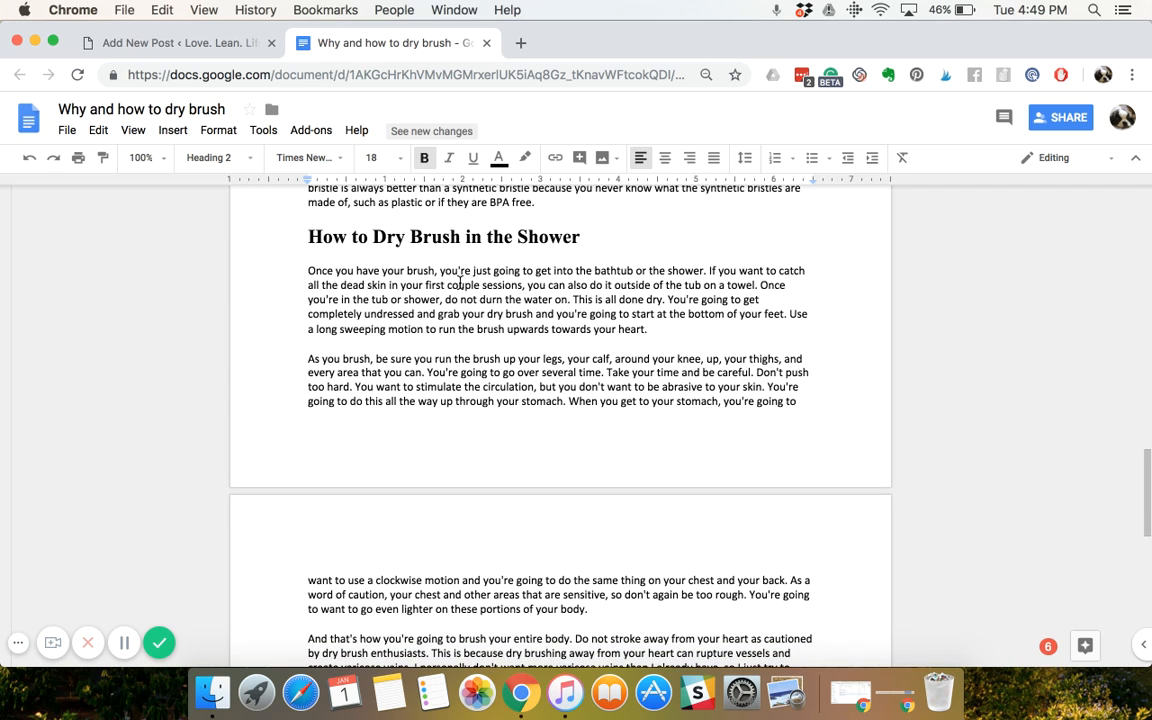
Step: Check the paragraph style applied to the "How to Dry Brush in the Shower" heading and look over its section
{"action": "left_click", "coordinate": [396, 237]}
{"action": "double_click", "coordinate": [396, 237]}
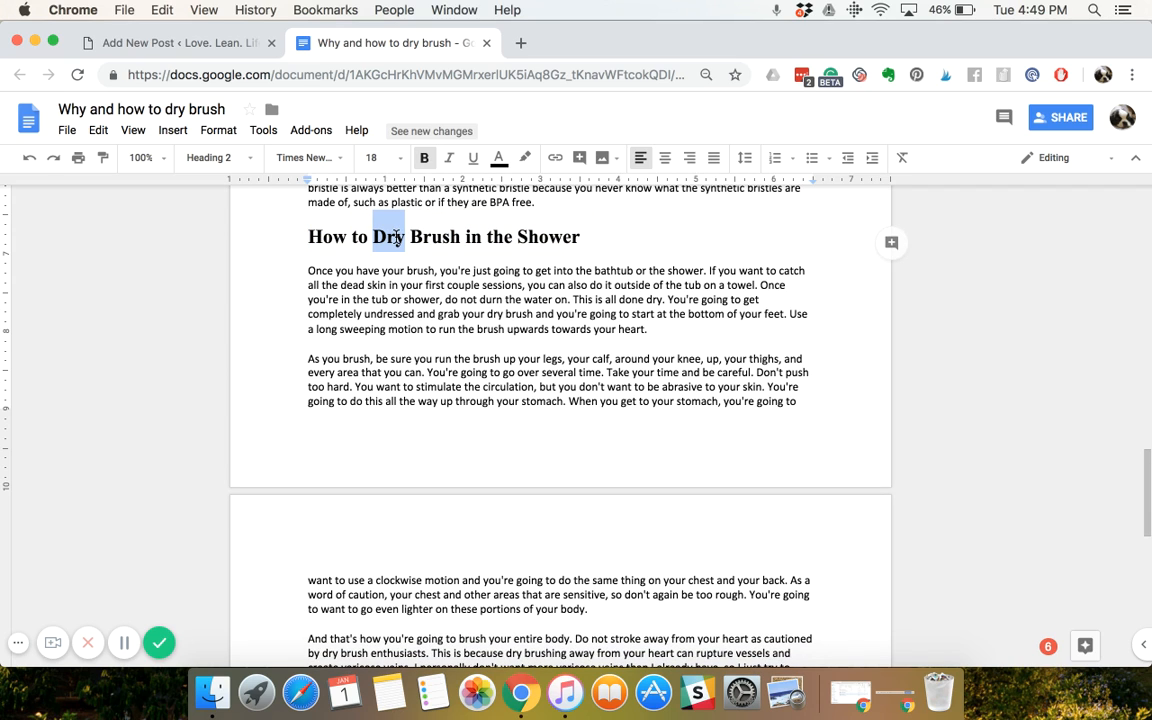
{"action": "left_click", "coordinate": [396, 237]}
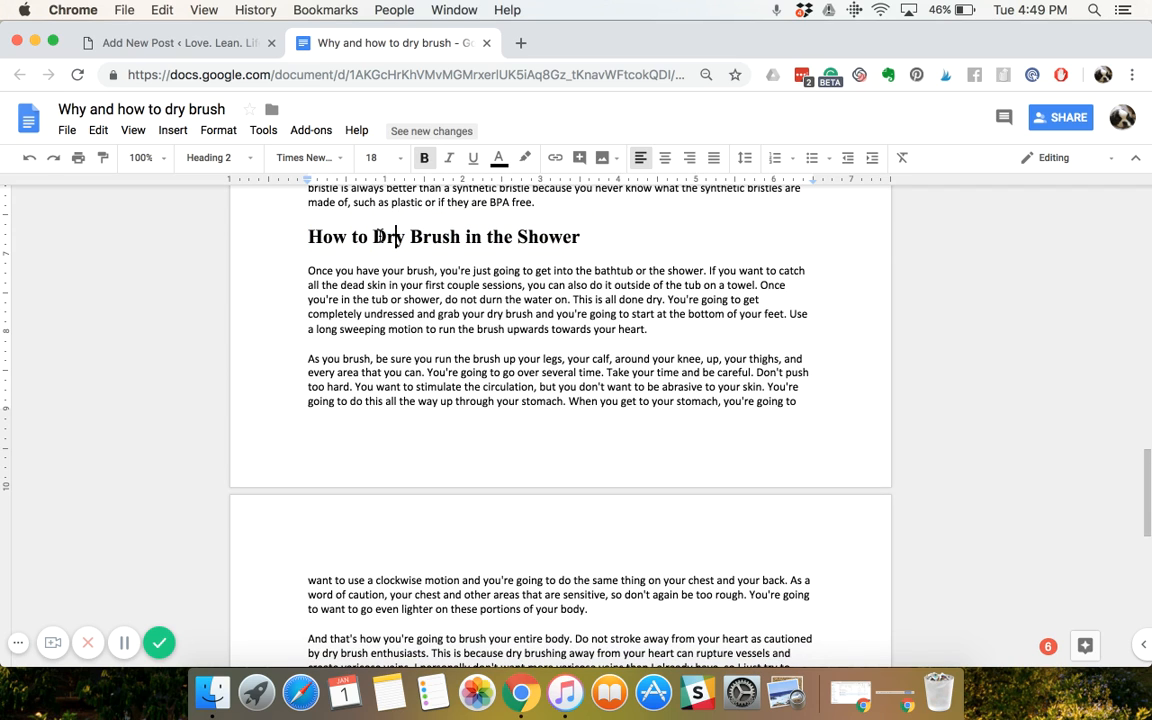
{"action": "left_click", "coordinate": [253, 162]}
{"action": "left_click", "coordinate": [252, 162]}
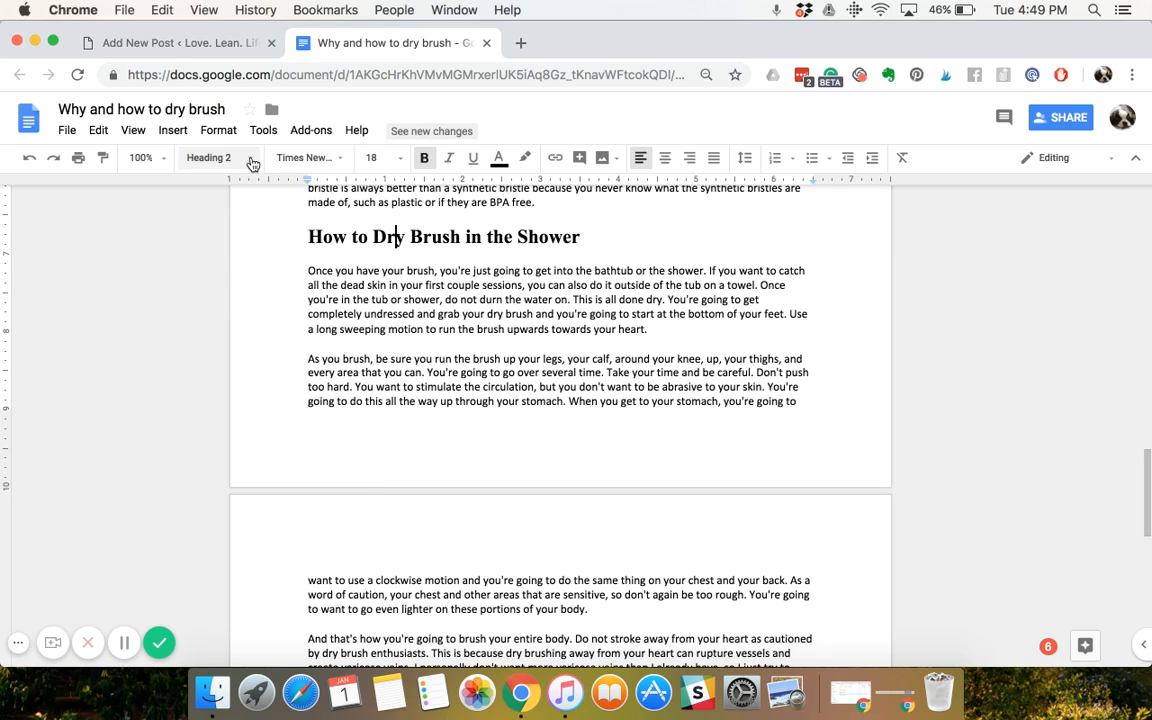
{"action": "scroll", "coordinate": [475, 340], "scroll_direction": "down", "scroll_amount": 4}
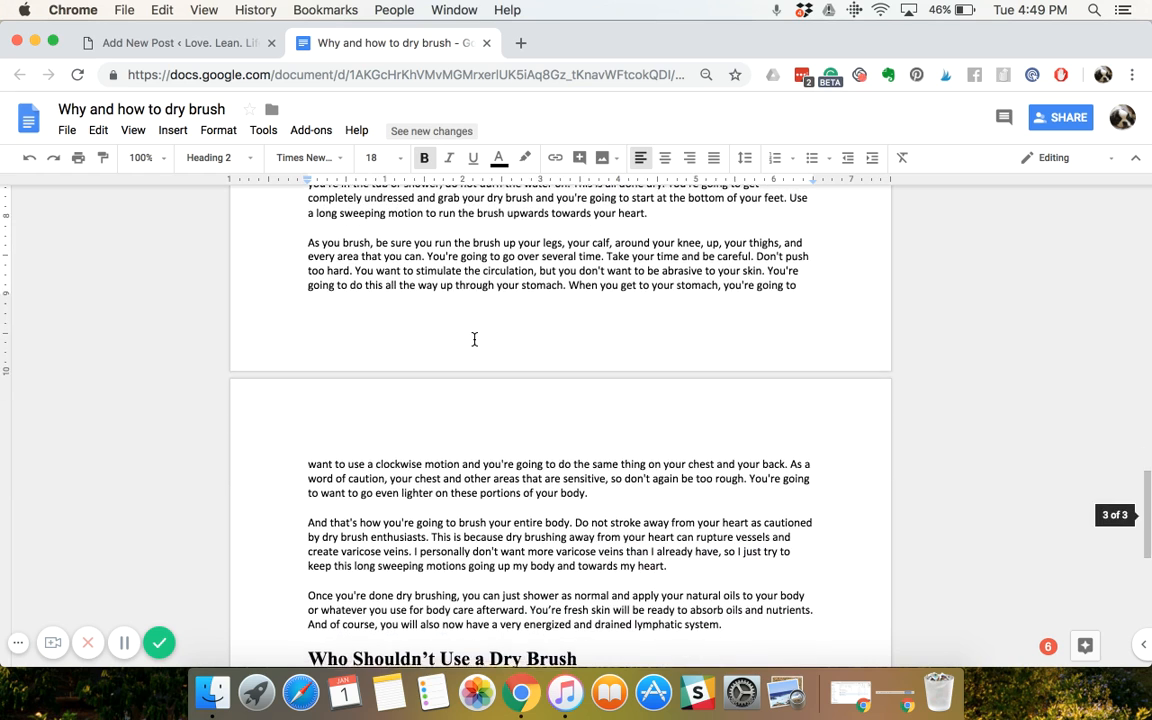
{"action": "scroll", "coordinate": [475, 340], "scroll_direction": "up", "scroll_amount": 4}
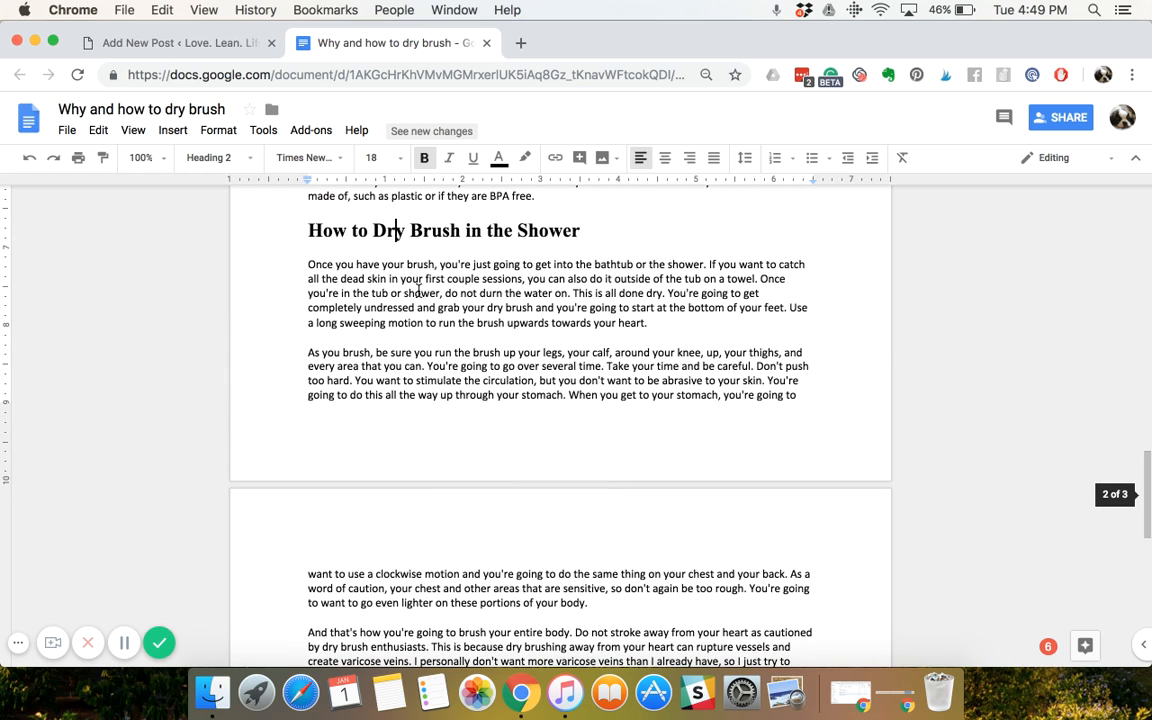
Step: Add the line "Step 1: Get into your shower" above the first paragraph under "How to Dry Brush in the Shower"
{"action": "key", "text": "Down"}
{"action": "left_click", "coordinate": [416, 292]}
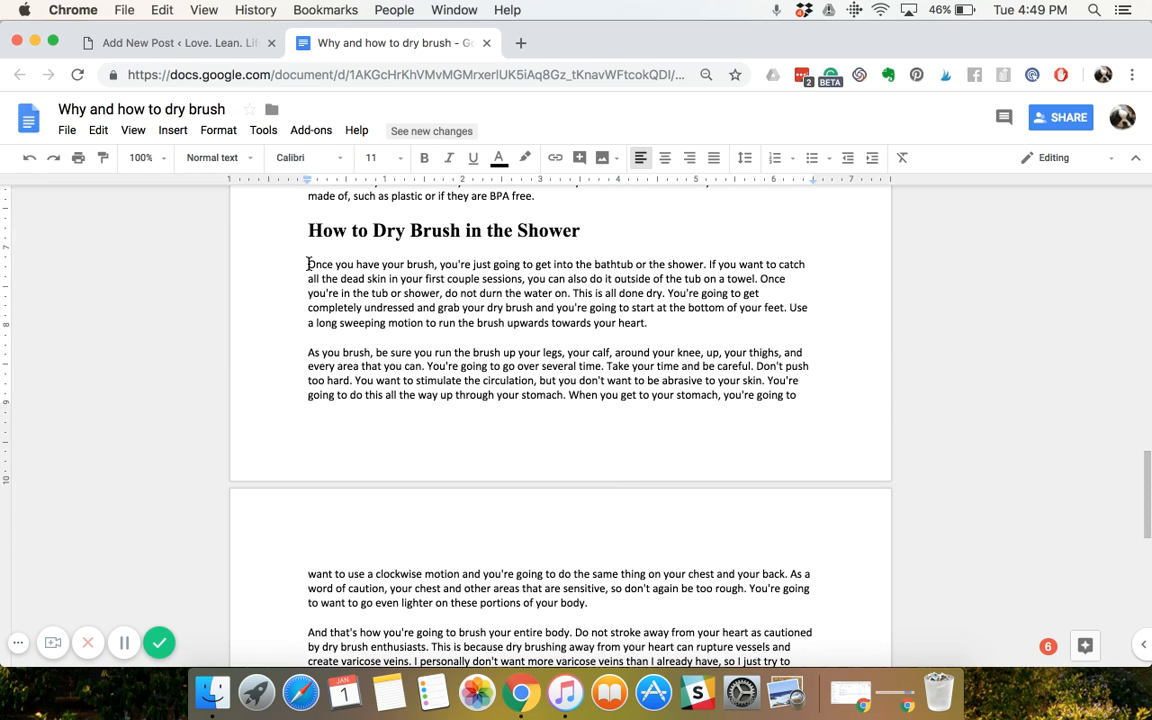
{"action": "left_click", "coordinate": [308, 264]}
{"action": "key", "text": "Return"}
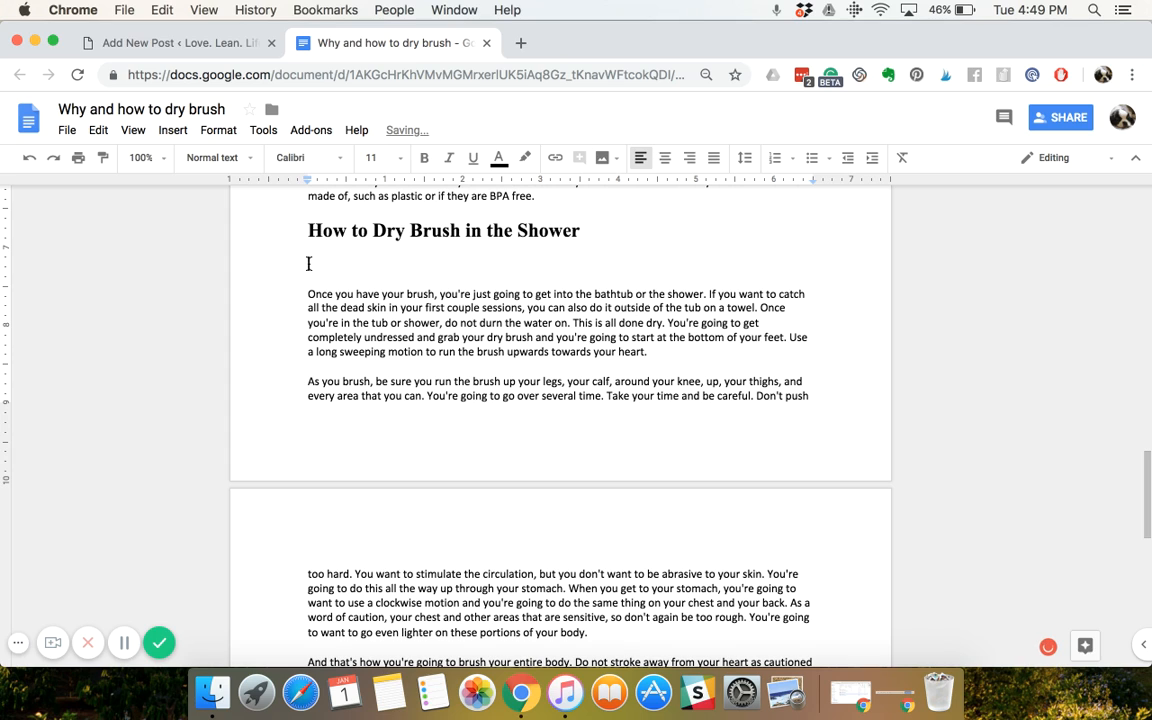
{"action": "left_click", "coordinate": [380, 228]}
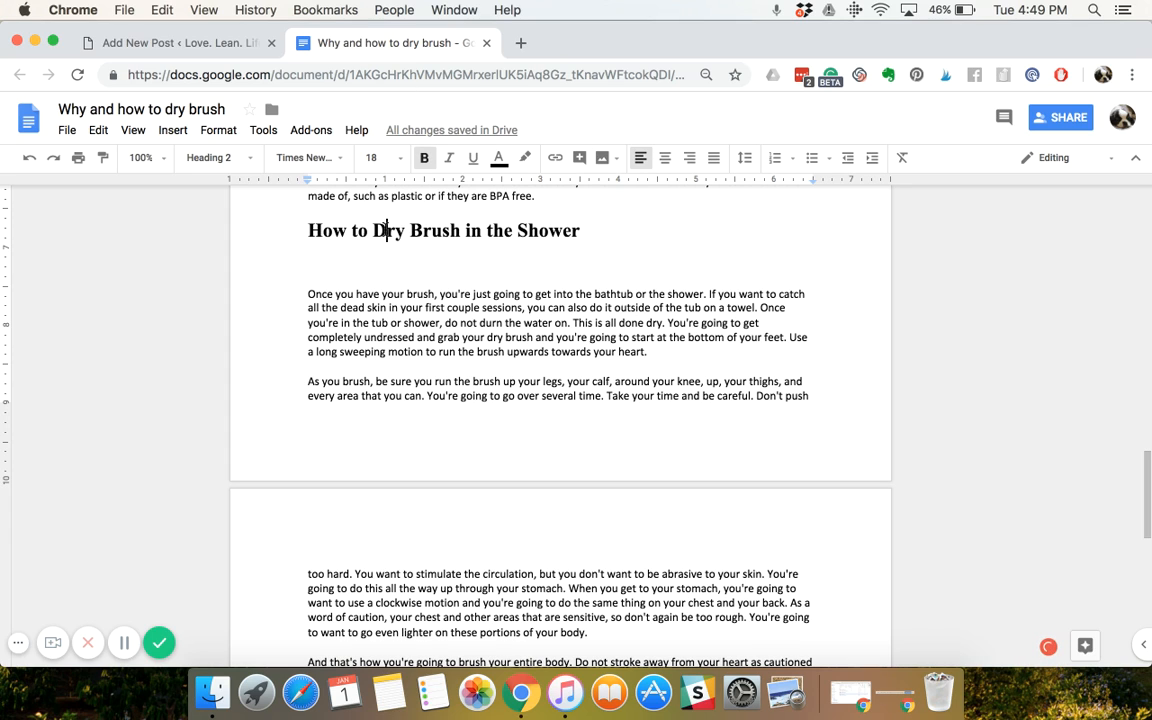
{"action": "left_click", "coordinate": [319, 264]}
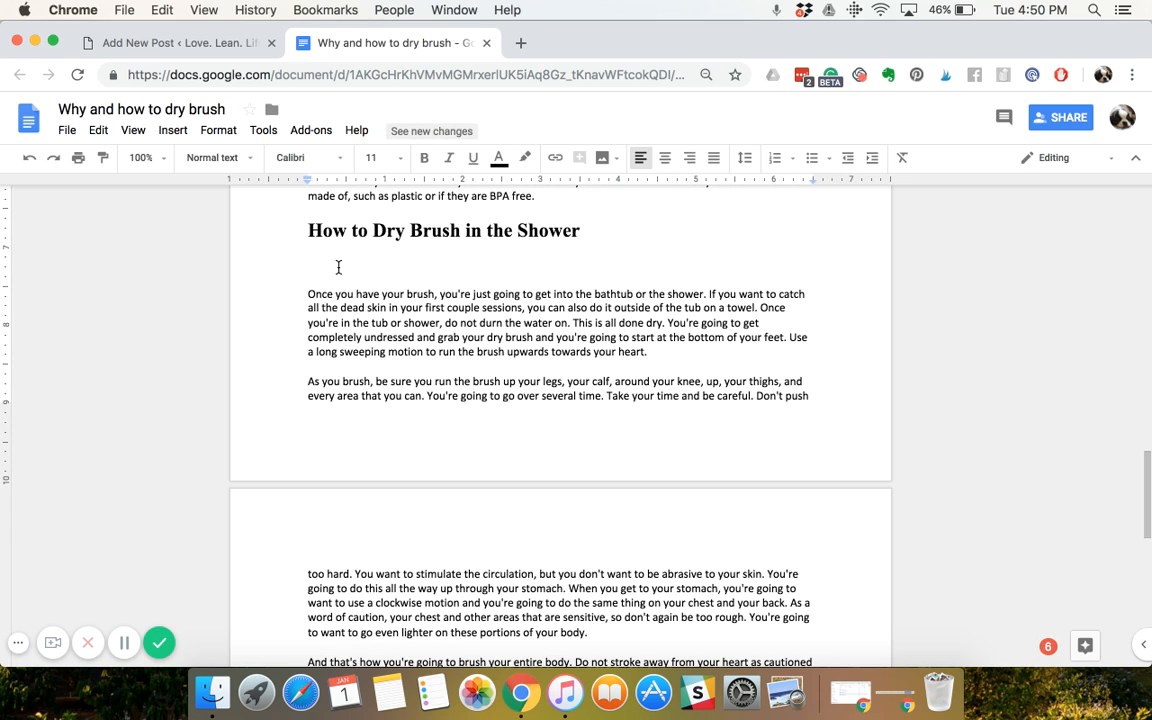
{"action": "type", "text": "Step"}
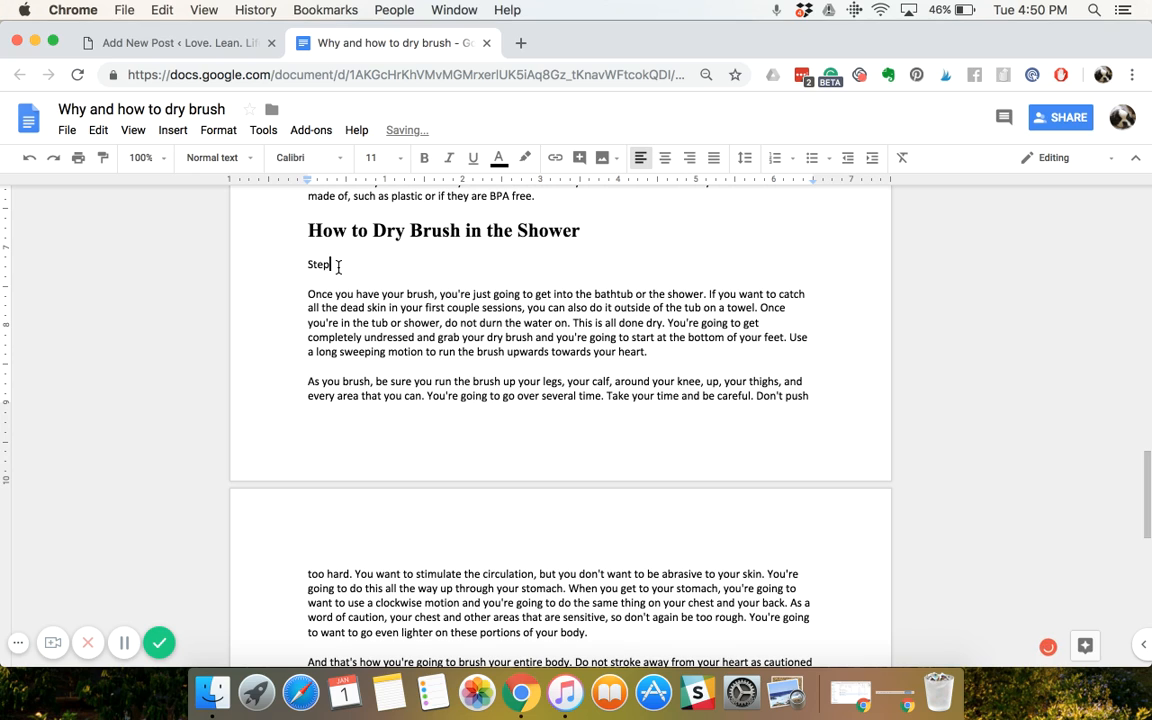
{"action": "type", "text": " 1 Get ito"}
{"action": "key", "text": "BackSpace"}
{"action": "key", "text": "BackSpace"}
{"action": "key", "text": "BackSpace"}
{"action": "type", "text": "nto your shower"}
Step: Apply the Heading 3 style to the "Step 1: Get into your shower" line and compare it with the section heading above
{"action": "left_click", "coordinate": [338, 263]}
{"action": "triple_click", "coordinate": [338, 263]}
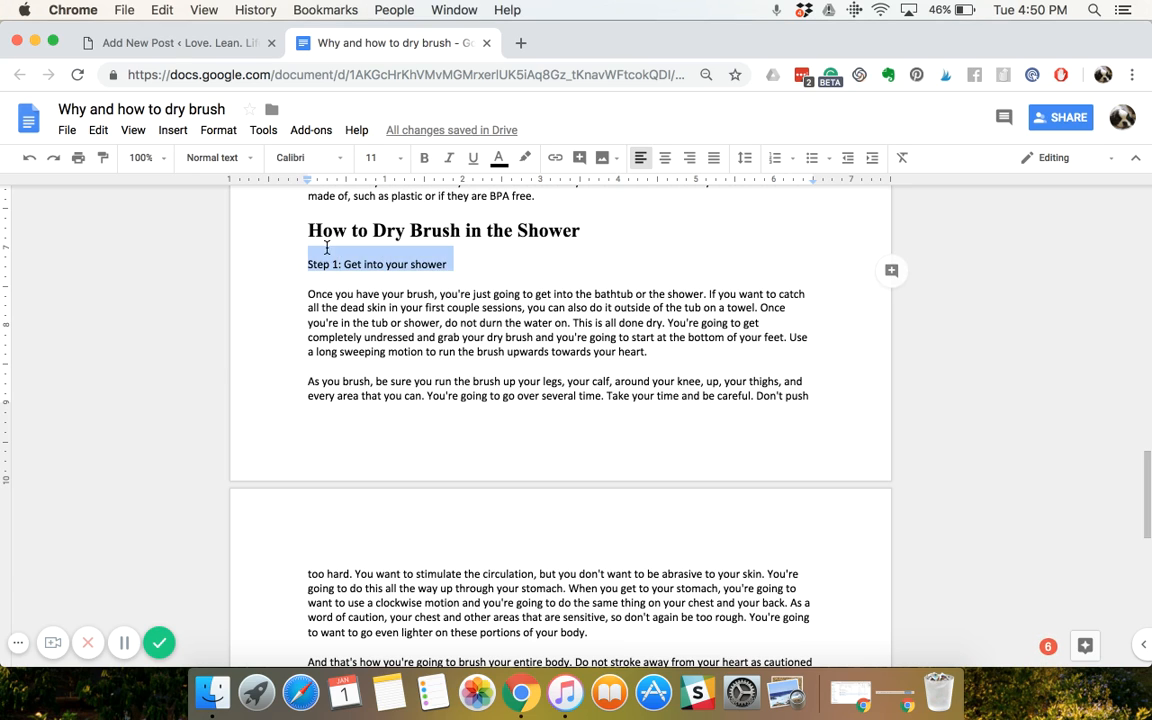
{"action": "left_click", "coordinate": [228, 158]}
{"action": "left_click", "coordinate": [252, 438]}
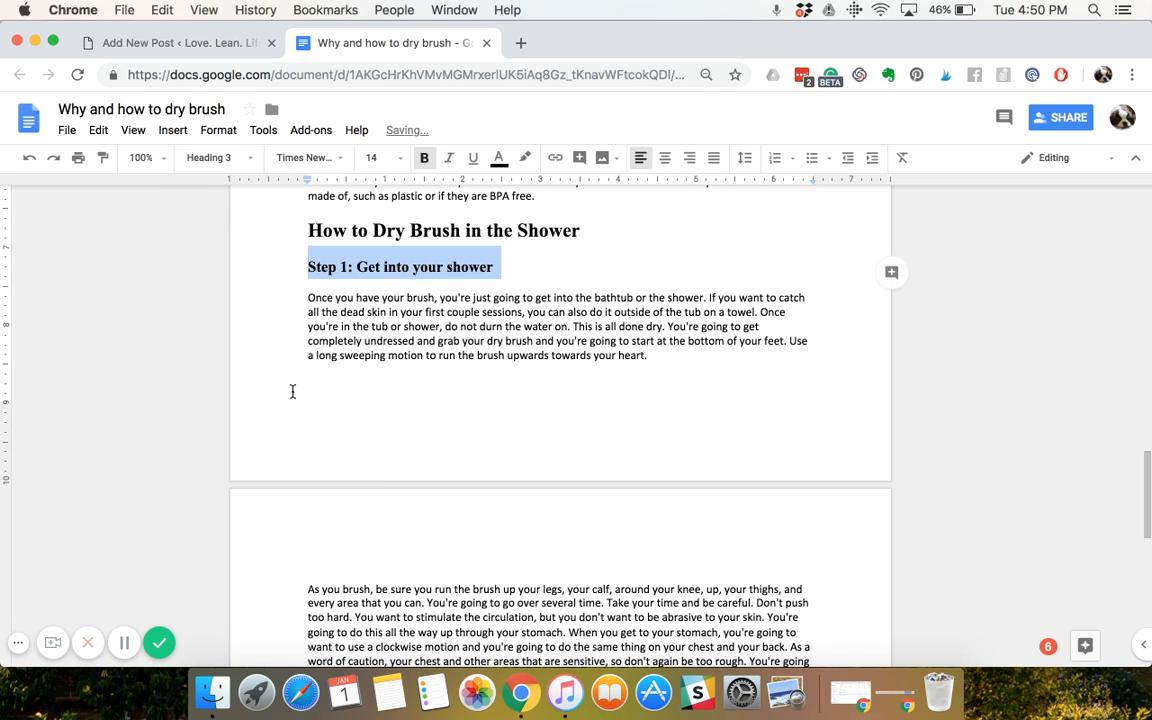
{"action": "left_click", "coordinate": [407, 230]}
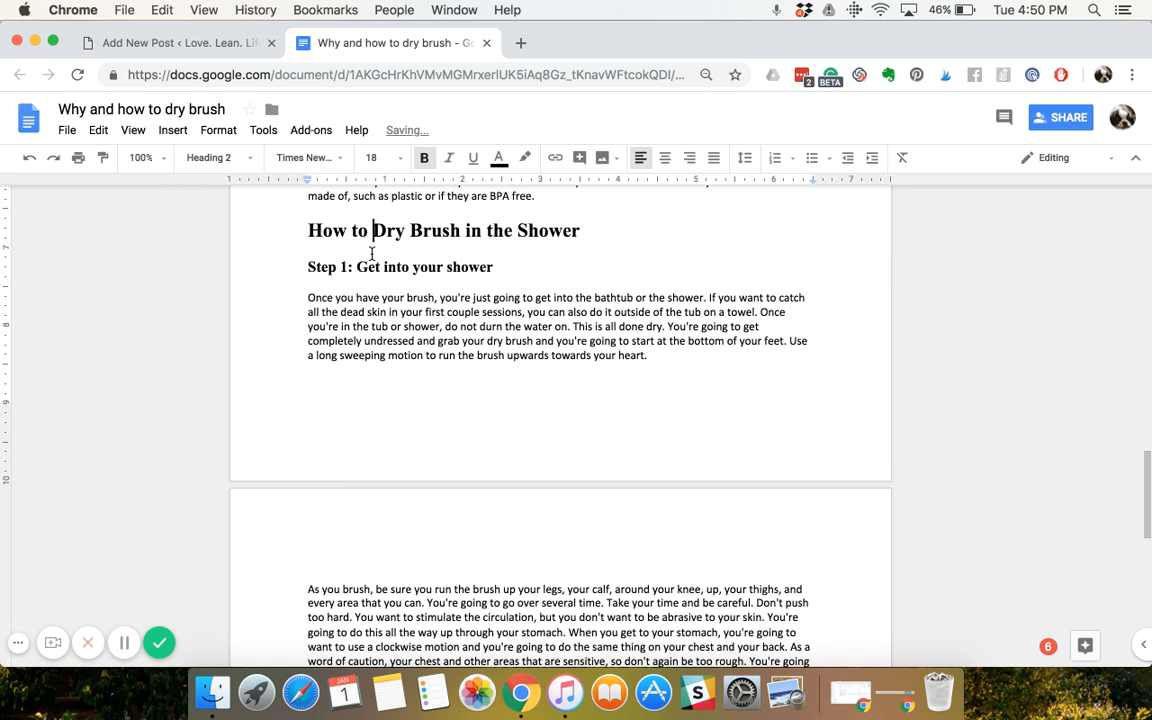
{"action": "left_click_drag", "start_coordinate": [327, 266], "coordinate": [462, 264]}
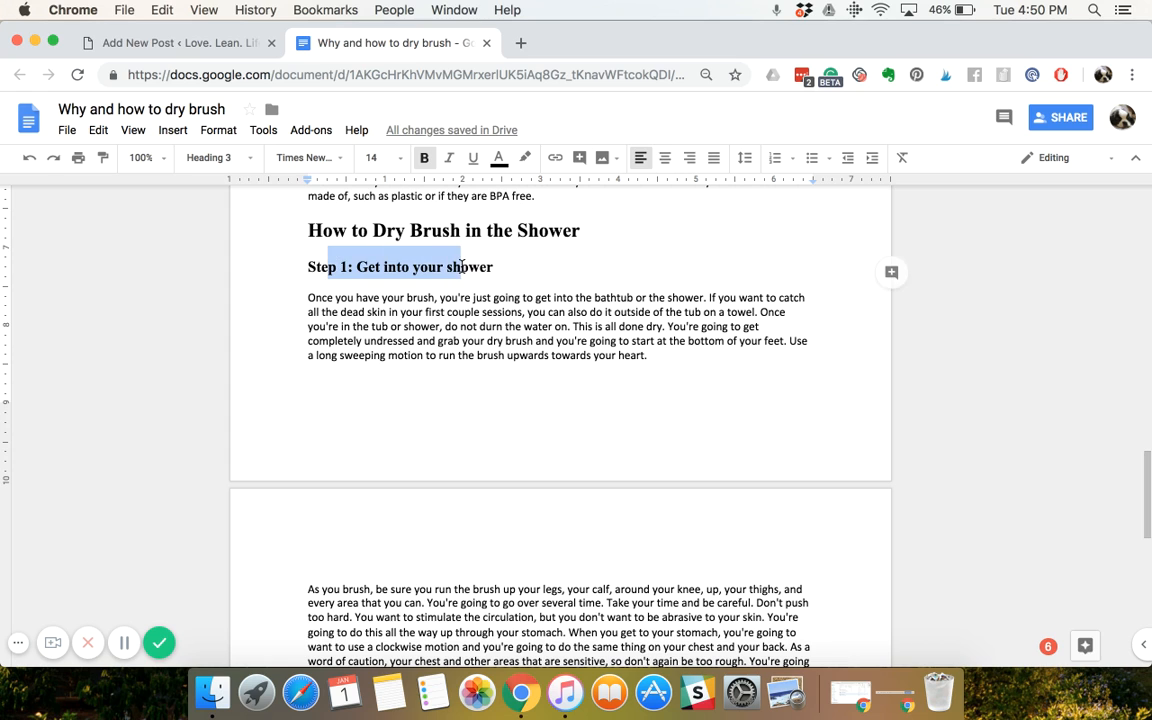
{"action": "left_click", "coordinate": [461, 266]}
Step: Add the line "Step 2: Brush in circular motions" above the paragraph beginning "As you brush"
{"action": "scroll", "coordinate": [460, 265], "scroll_direction": "down", "scroll_amount": 2}
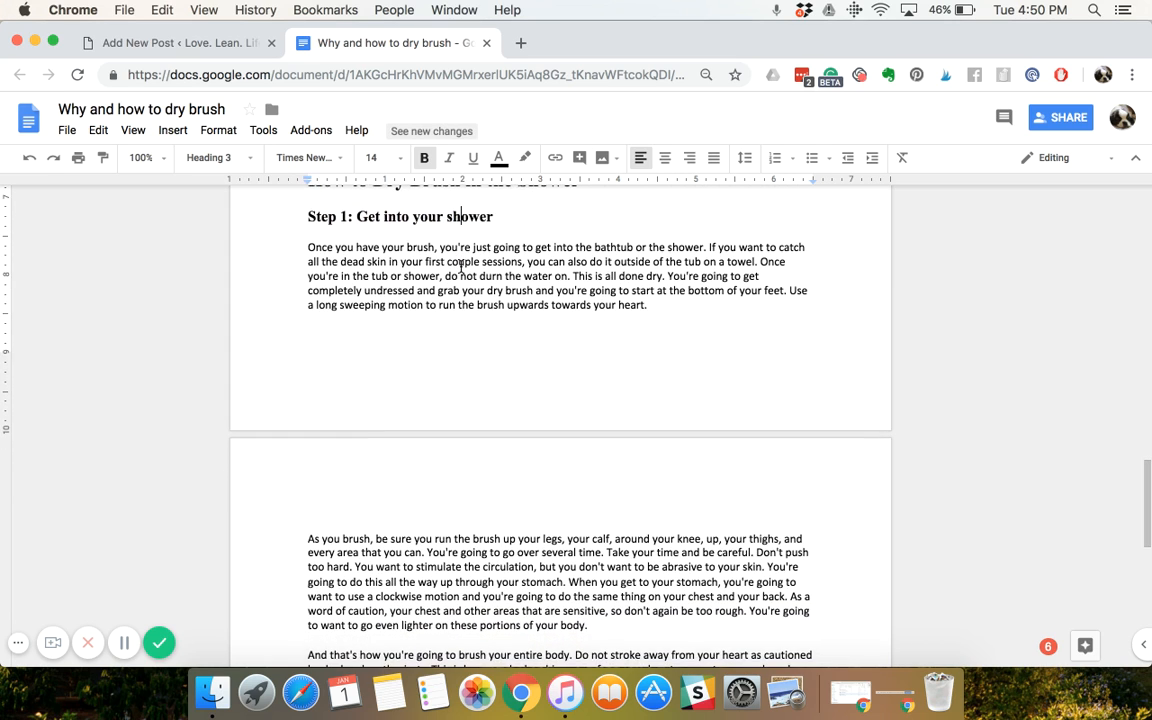
{"action": "scroll", "coordinate": [432, 222], "scroll_direction": "down", "scroll_amount": 3}
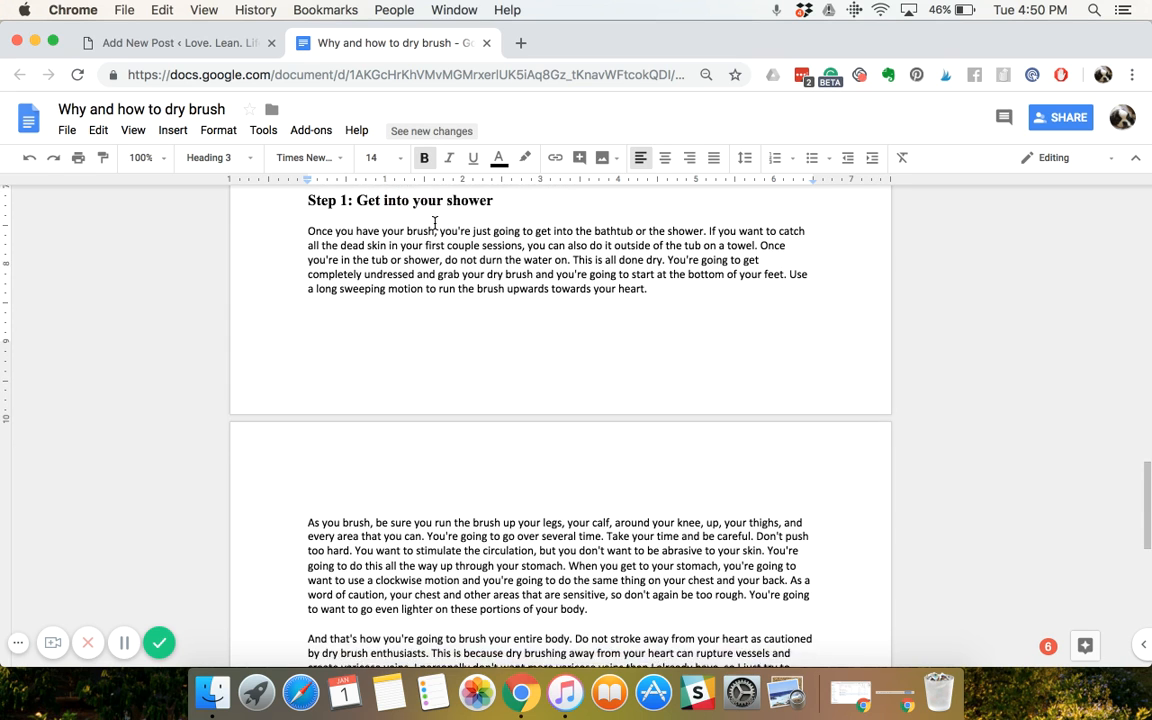
{"action": "scroll", "coordinate": [435, 224], "scroll_direction": "up", "scroll_amount": 1}
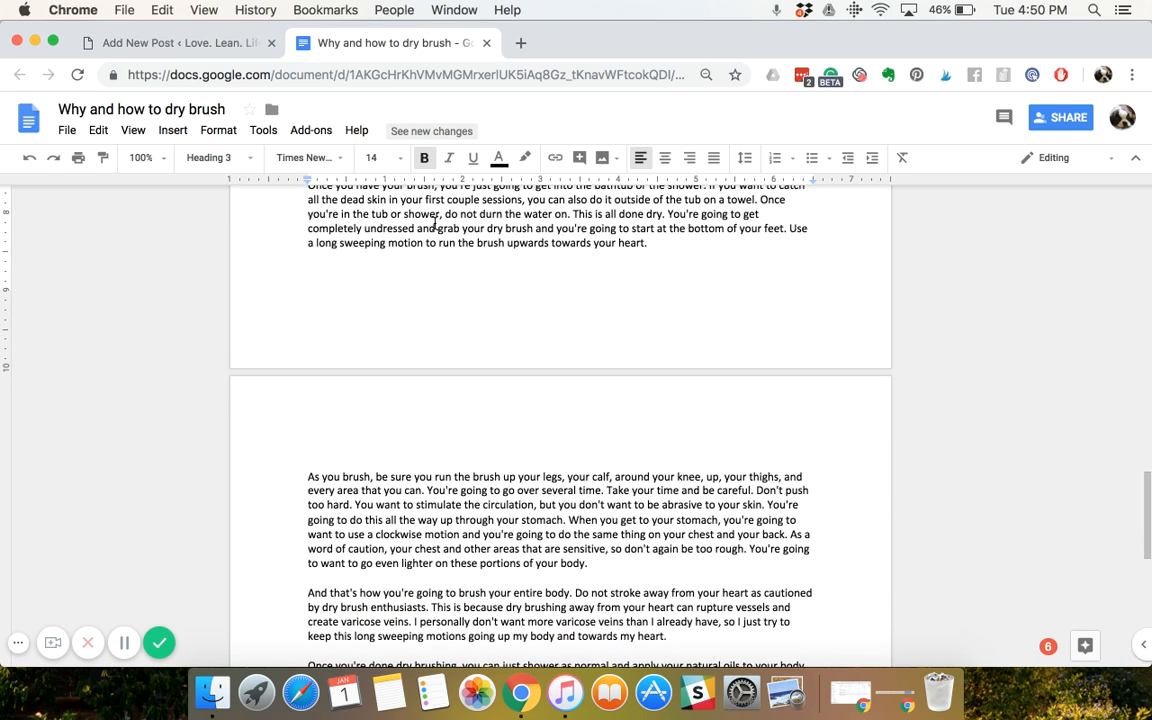
{"action": "scroll", "coordinate": [435, 224], "scroll_direction": "down", "scroll_amount": 1}
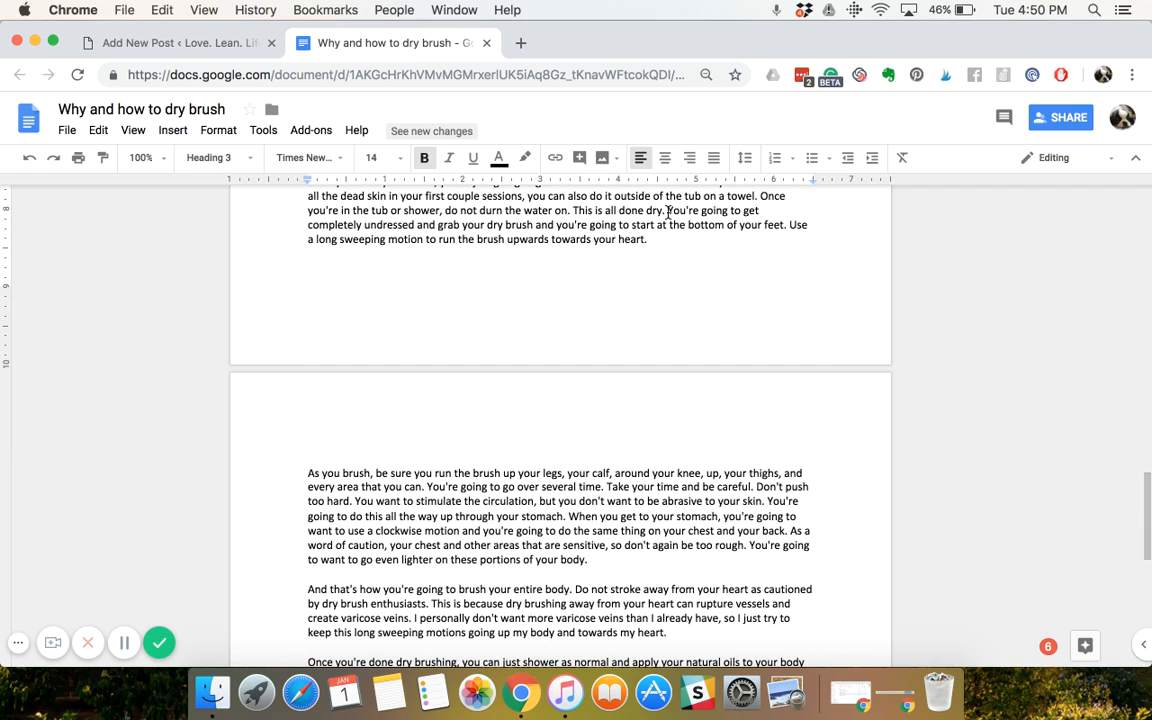
{"action": "left_click", "coordinate": [668, 212]}
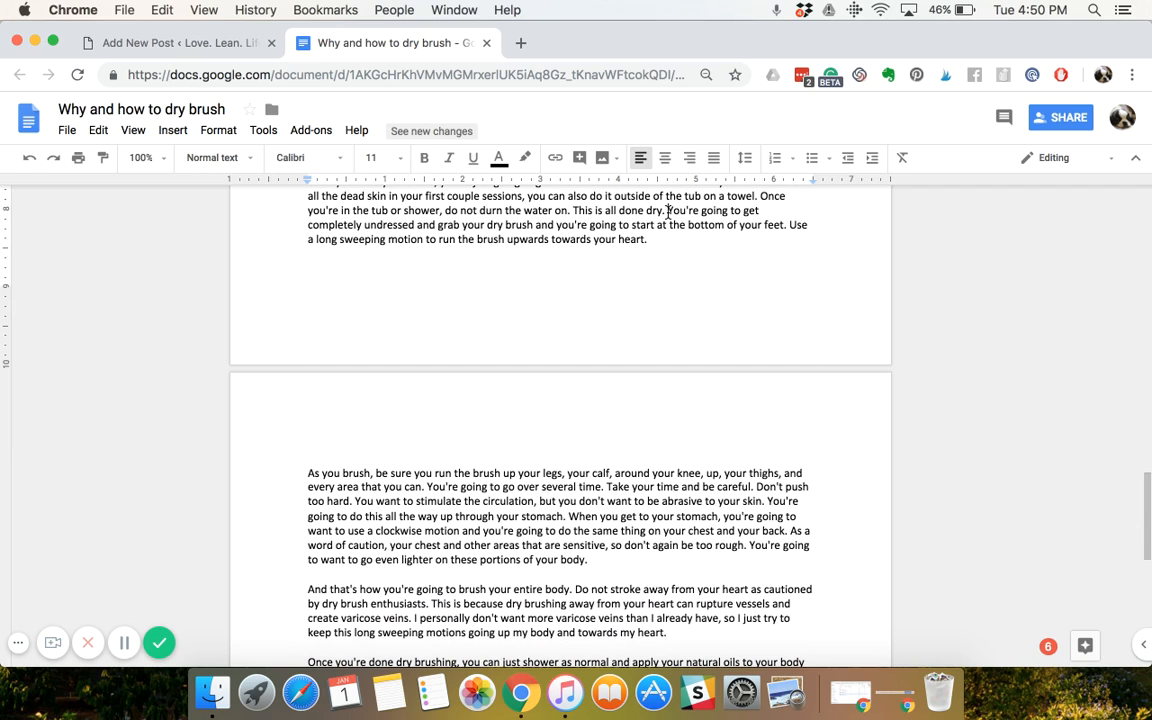
{"action": "scroll", "coordinate": [447, 299], "scroll_direction": "down", "scroll_amount": 3}
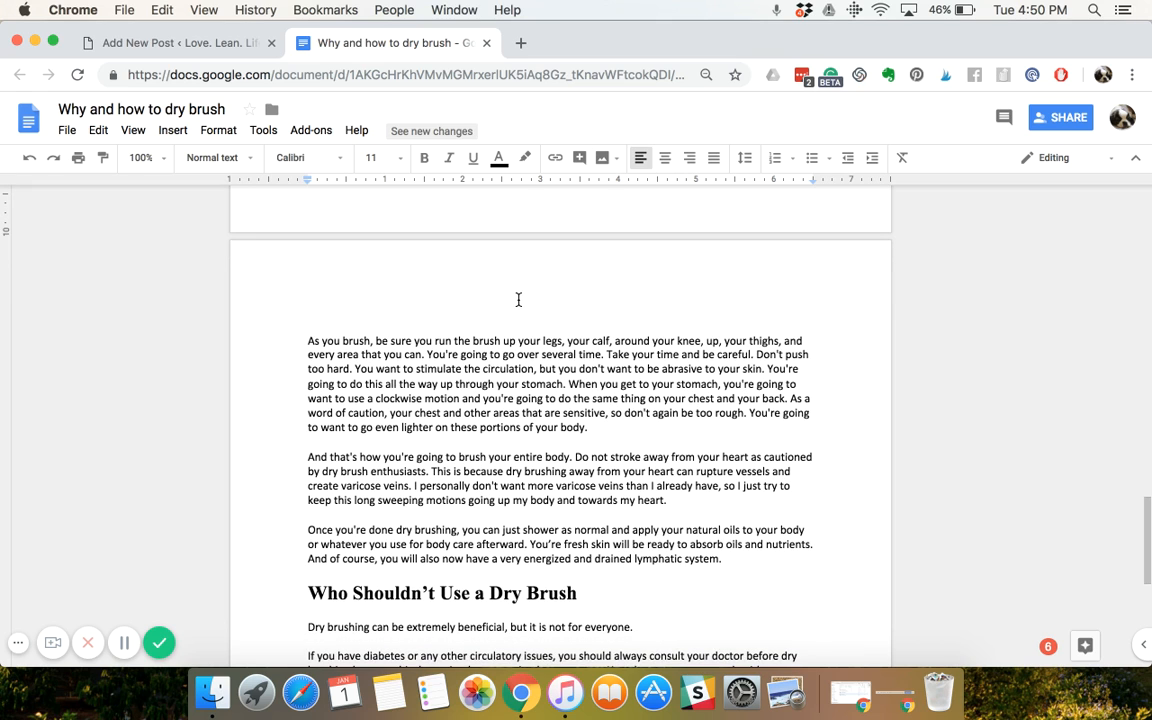
{"action": "left_click", "coordinate": [306, 296]}
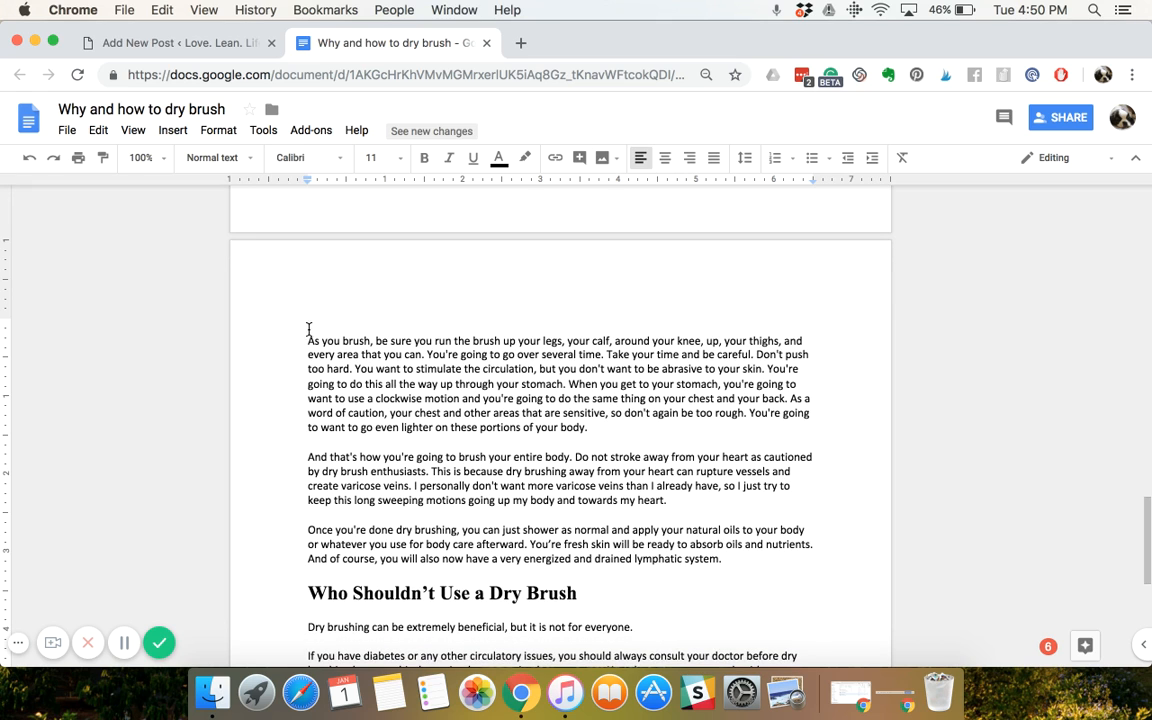
{"action": "key", "text": "Return"}
{"action": "key", "text": "Up"}
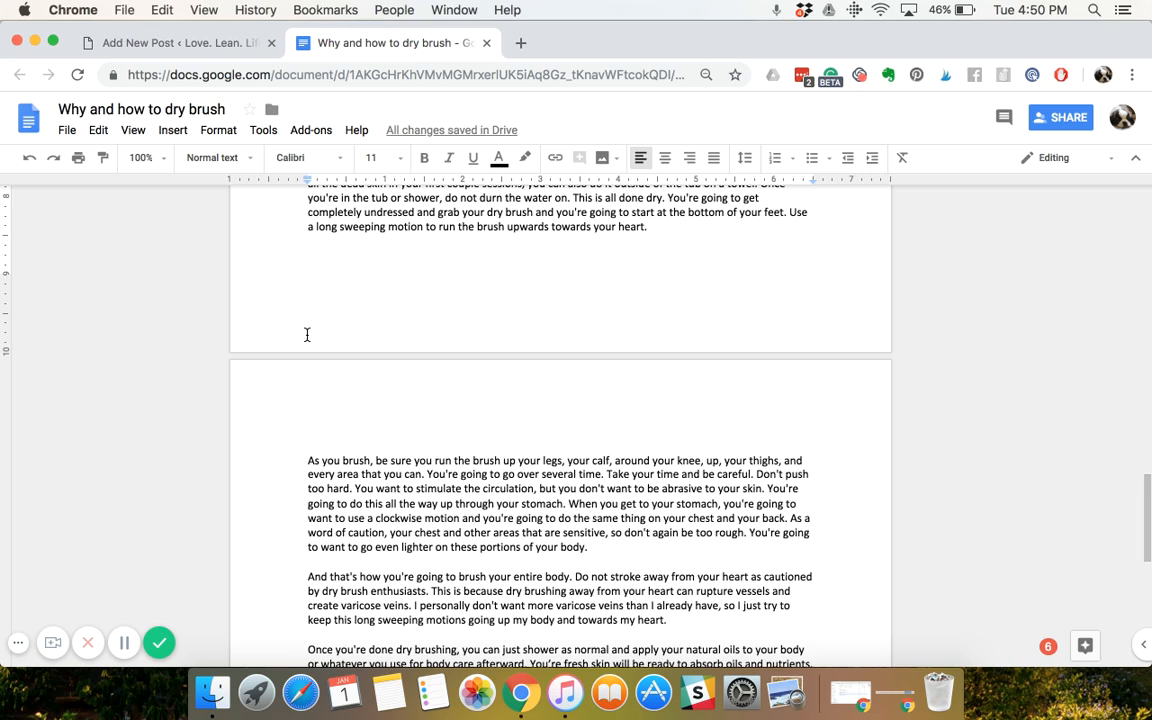
{"action": "key", "text": "Return"}
{"action": "type", "text": "Step "}
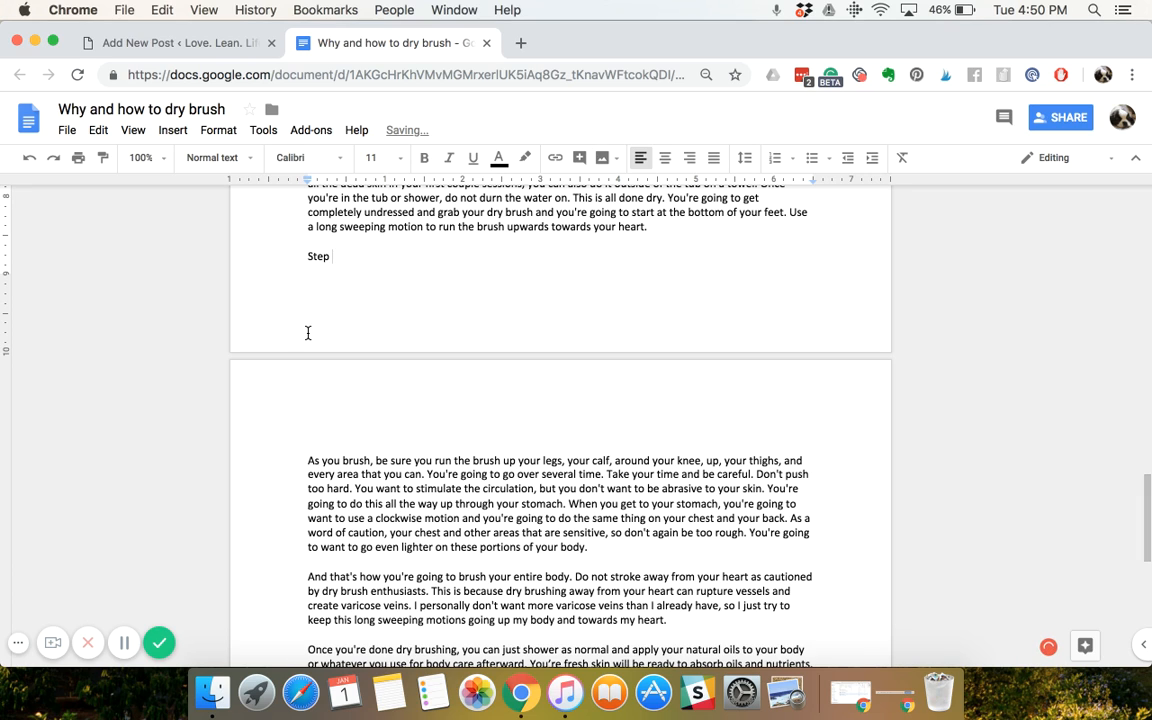
{"action": "type", "text": "2: Brush"}
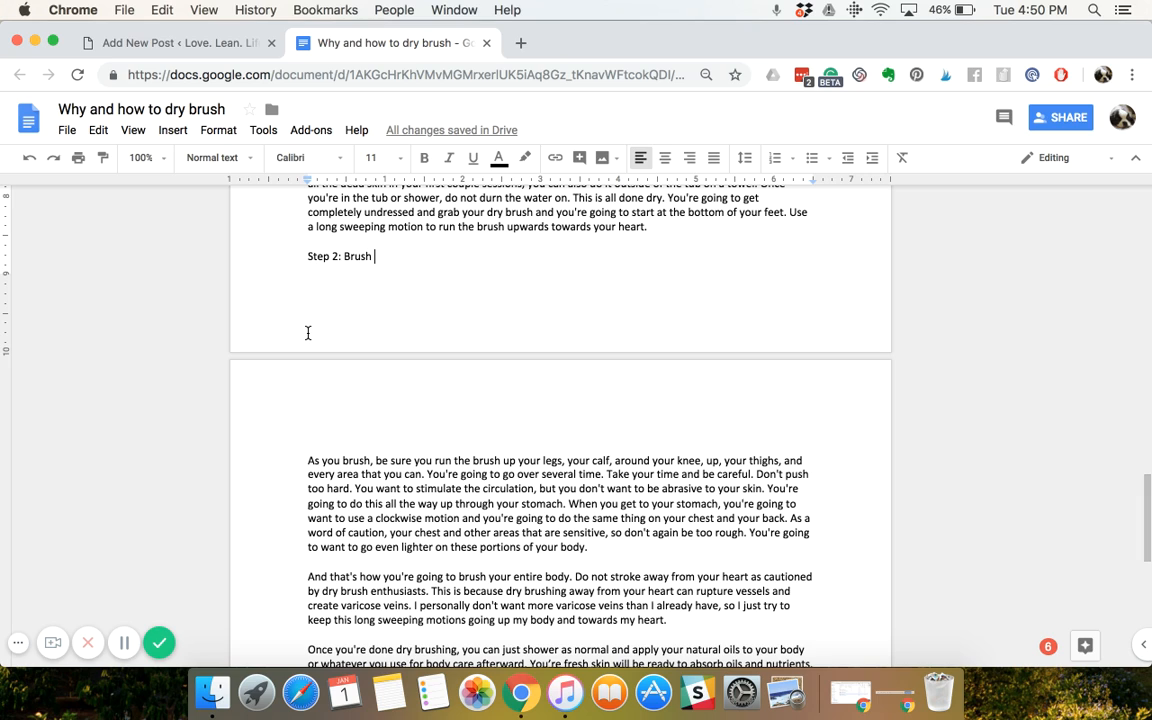
{"action": "type", "text": " in c"}
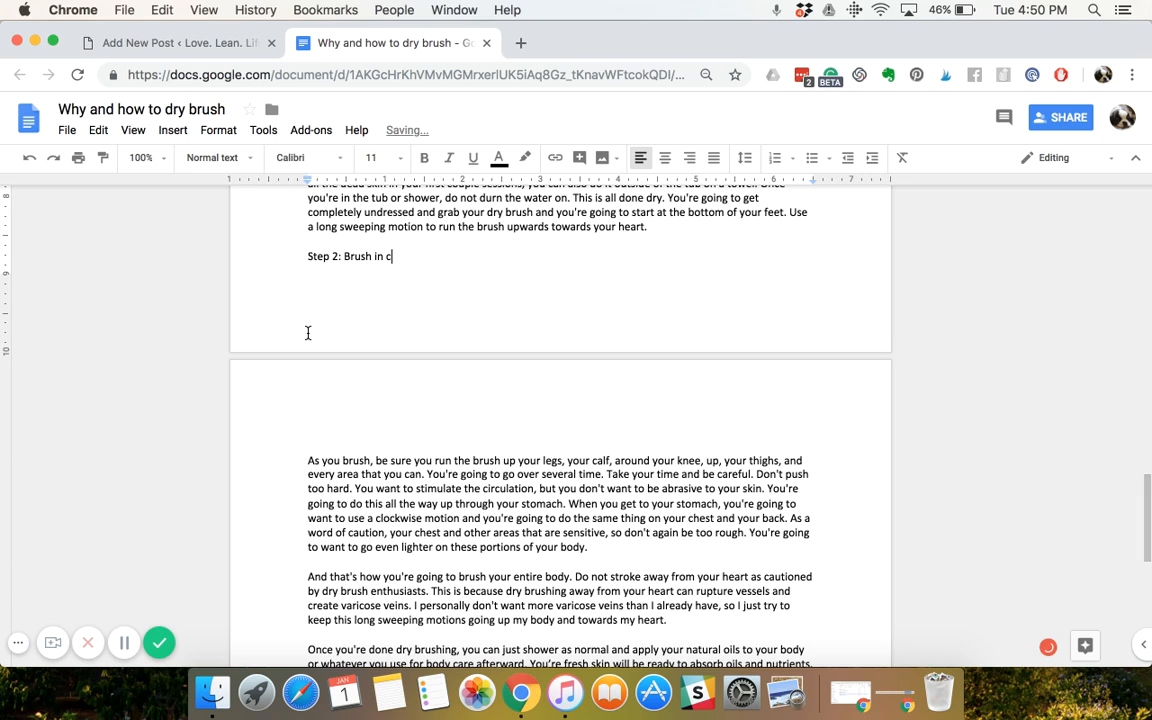
{"action": "type", "text": "ircular motions"}
Step: Format the "Step 2: Brush in circular motions" line as Heading 3
{"action": "left_click", "coordinate": [412, 257]}
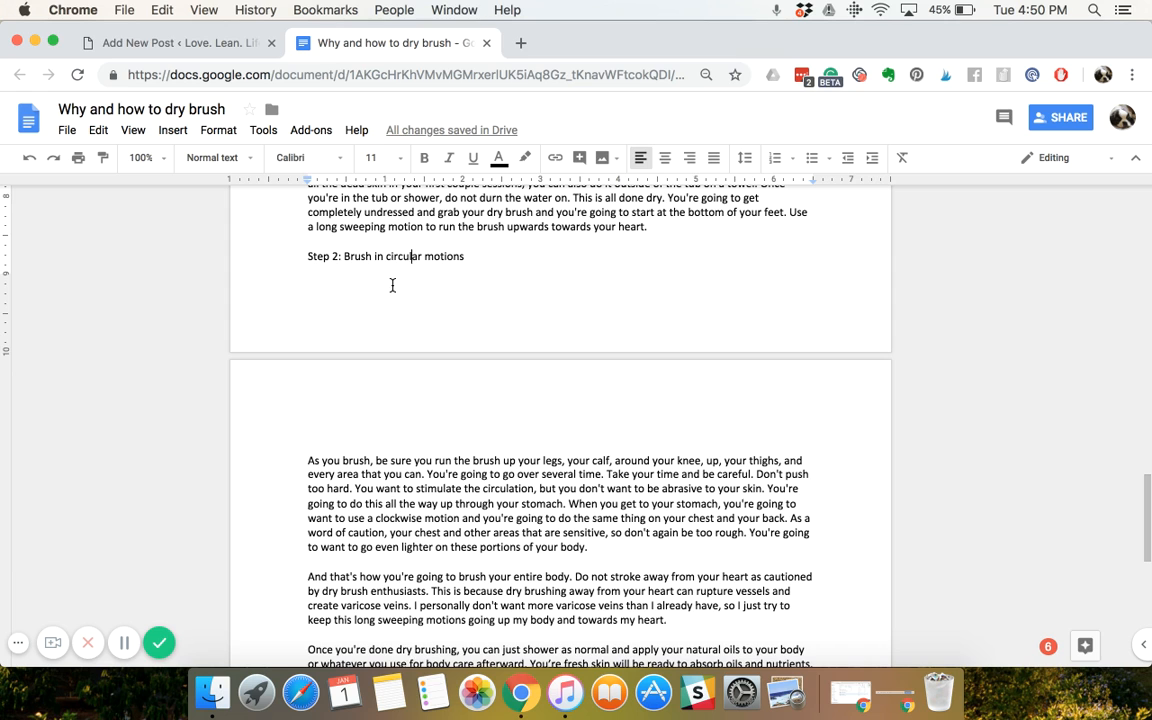
{"action": "left_click", "coordinate": [392, 286]}
{"action": "scroll", "coordinate": [392, 286], "scroll_direction": "down", "scroll_amount": 1}
{"action": "scroll", "coordinate": [391, 287], "scroll_direction": "down", "scroll_amount": 2}
{"action": "scroll", "coordinate": [392, 257], "scroll_direction": "up", "scroll_amount": 2}
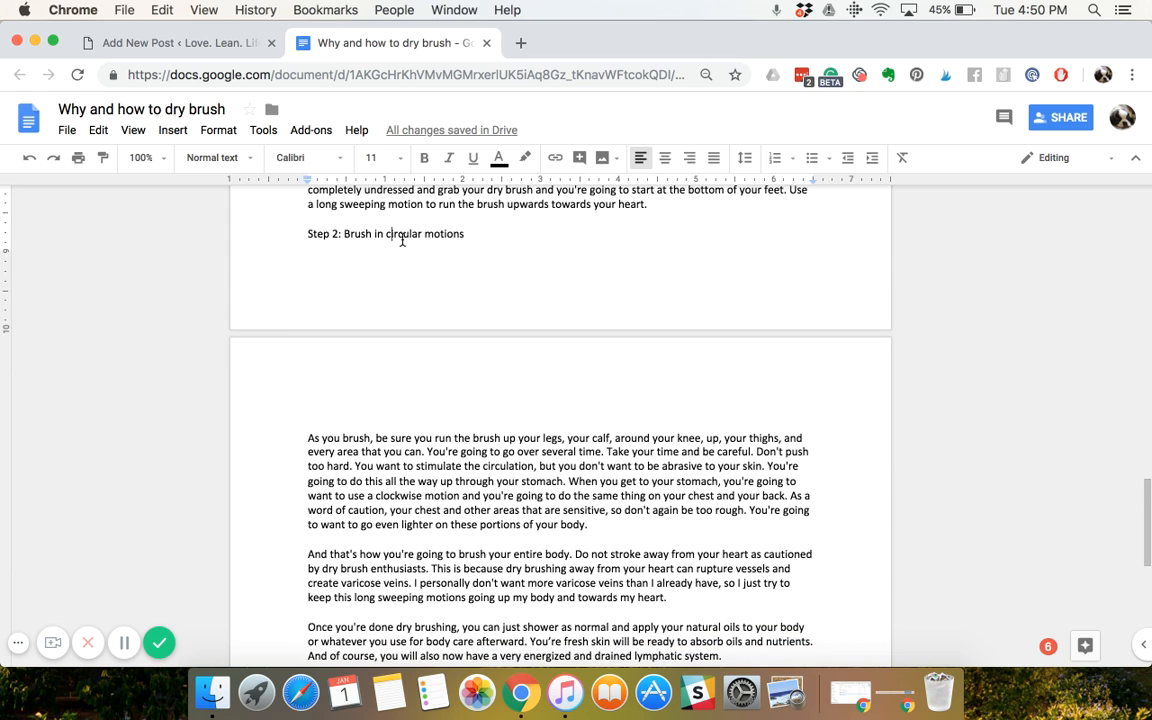
{"action": "triple_click", "coordinate": [401, 239]}
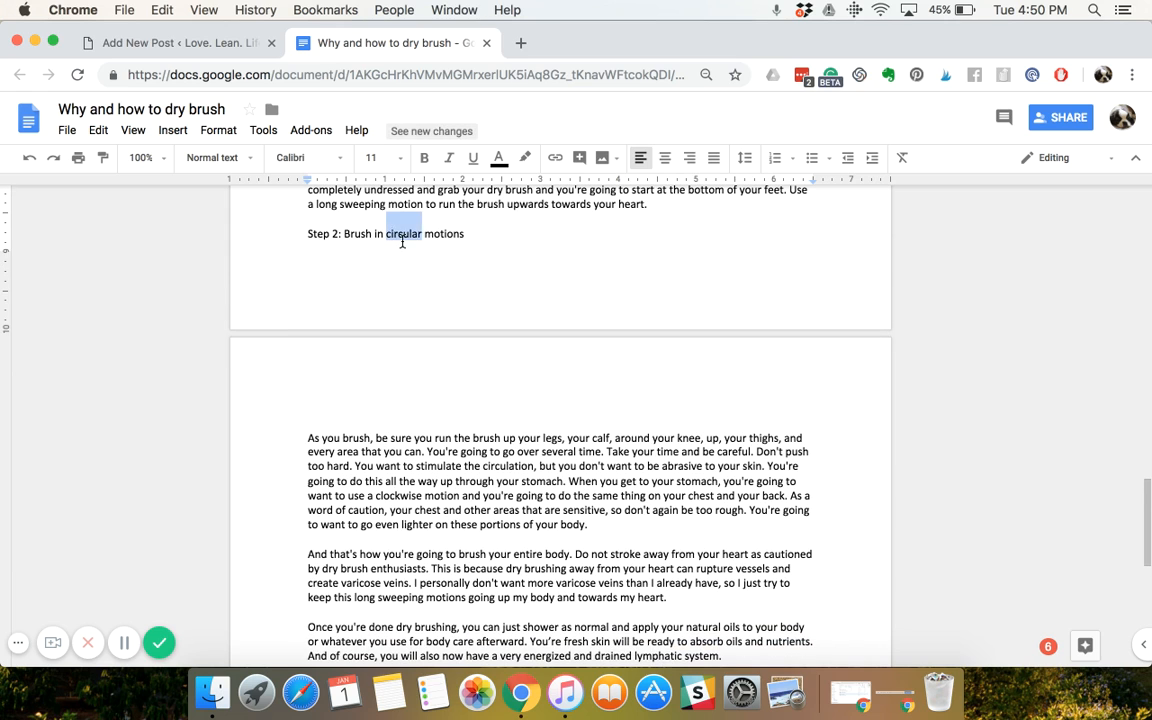
{"action": "left_click", "coordinate": [300, 160]}
{"action": "left_click", "coordinate": [292, 165]}
{"action": "left_click", "coordinate": [242, 158]}
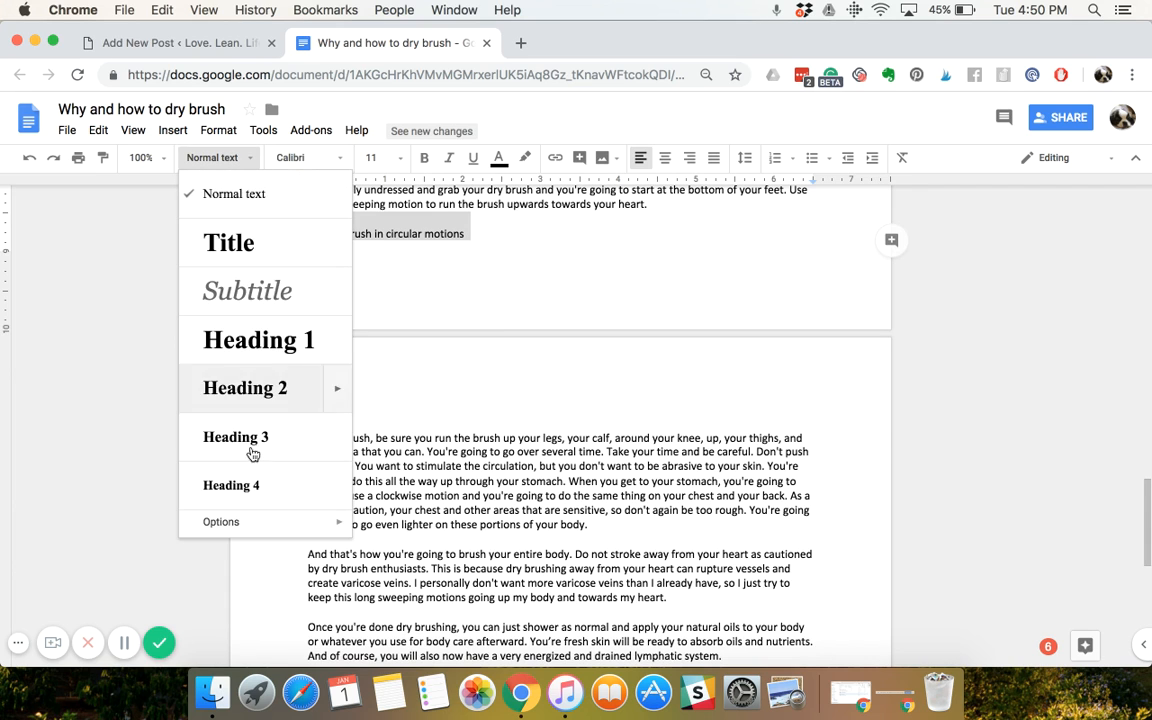
{"action": "left_click", "coordinate": [253, 454]}
{"action": "left_click", "coordinate": [399, 432]}
{"action": "scroll", "coordinate": [399, 430], "scroll_direction": "up", "scroll_amount": 3}
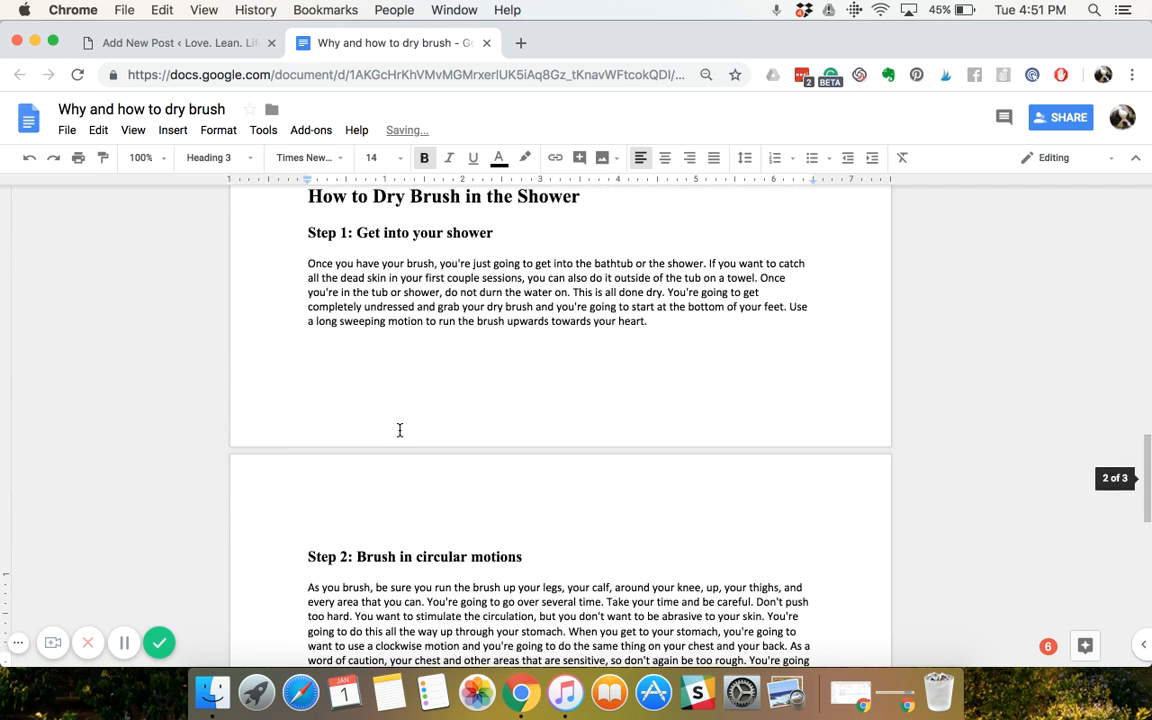
Step: Insert "Step 3: Brush towards your heart" as its own line above the paragraph beginning "And that's how you're going to brush"
{"action": "scroll", "coordinate": [399, 430], "scroll_direction": "down", "scroll_amount": 8}
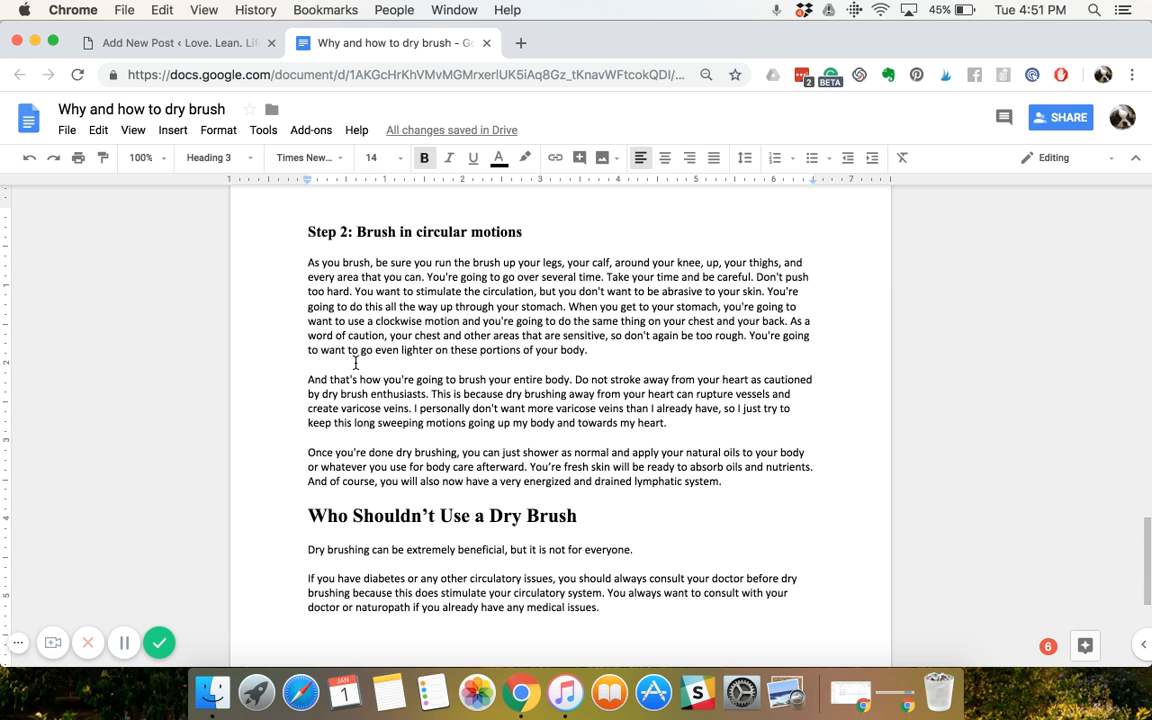
{"action": "left_click", "coordinate": [356, 366]}
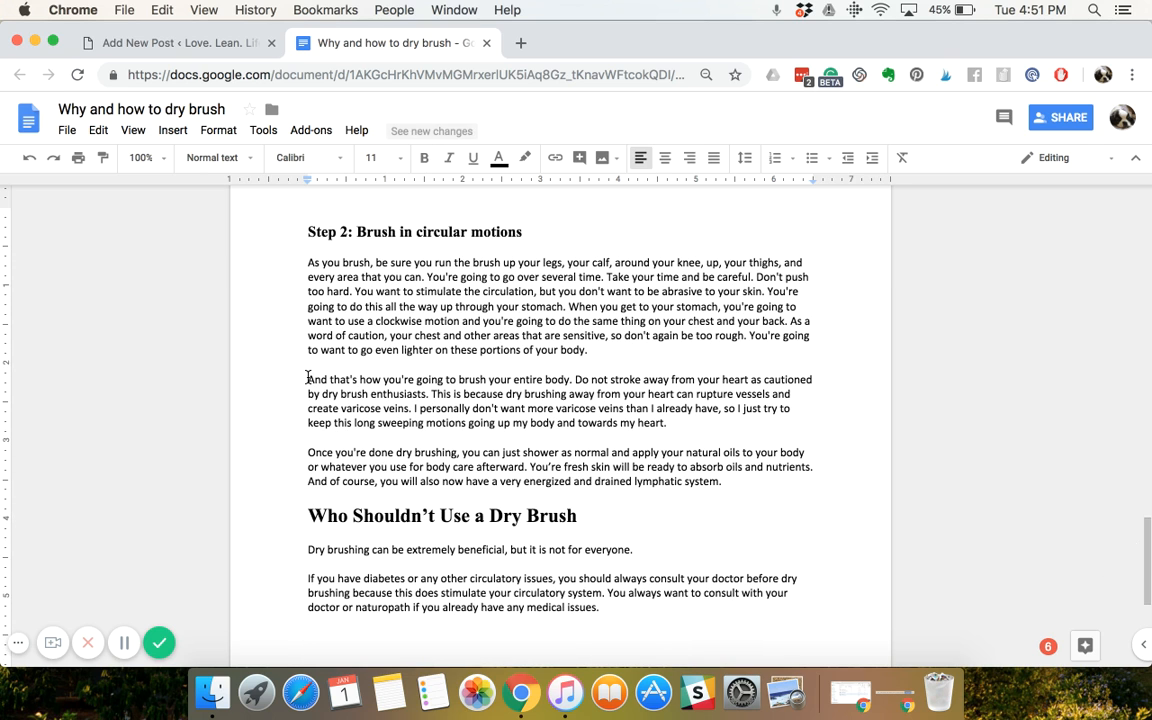
{"action": "type", "text": "Step "}
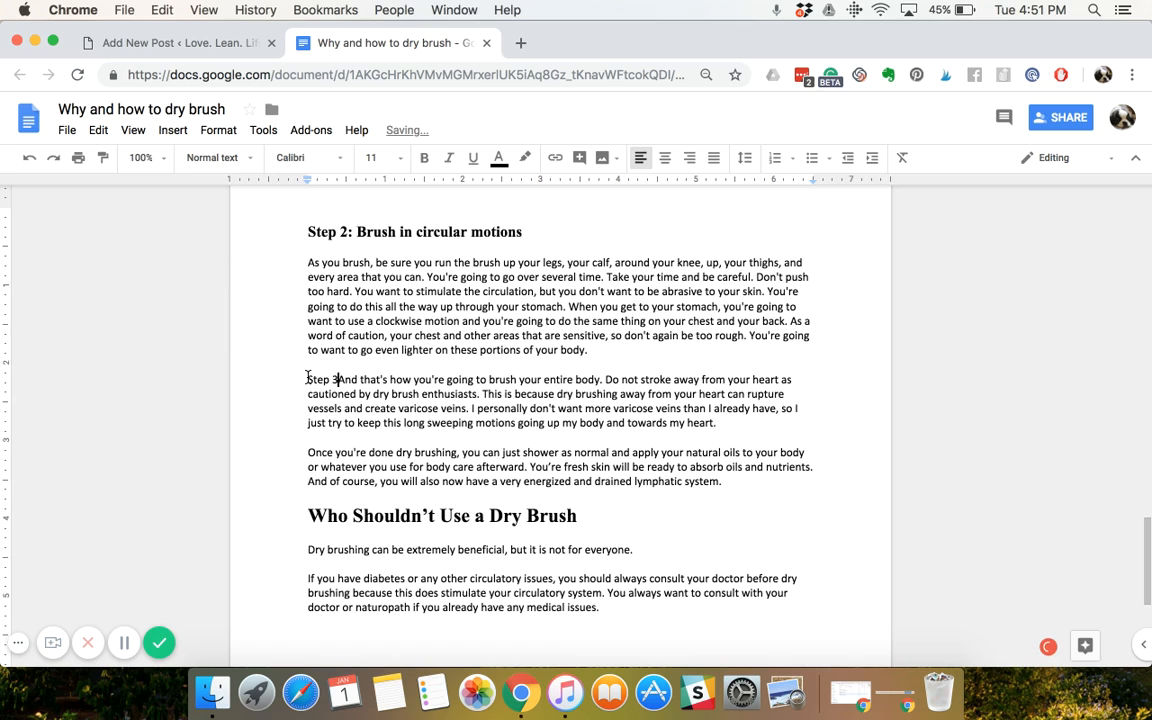
{"action": "type", "text": "3: Brush towar"}
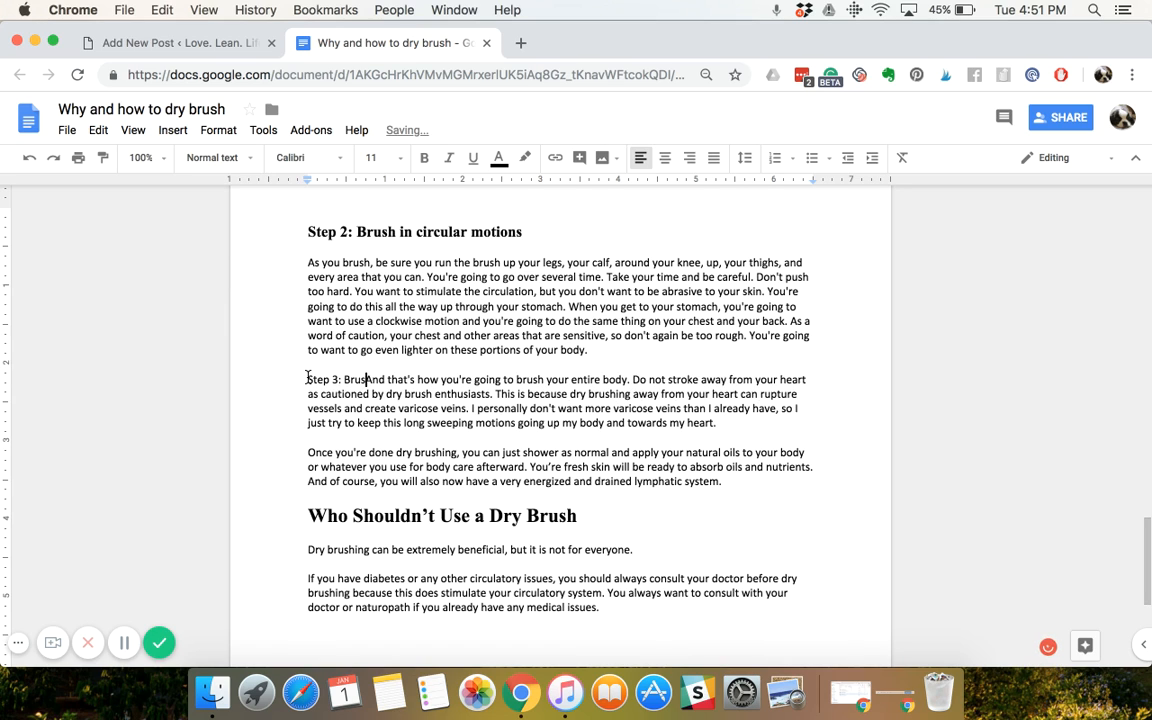
{"action": "type", "text": "ds your heard"}
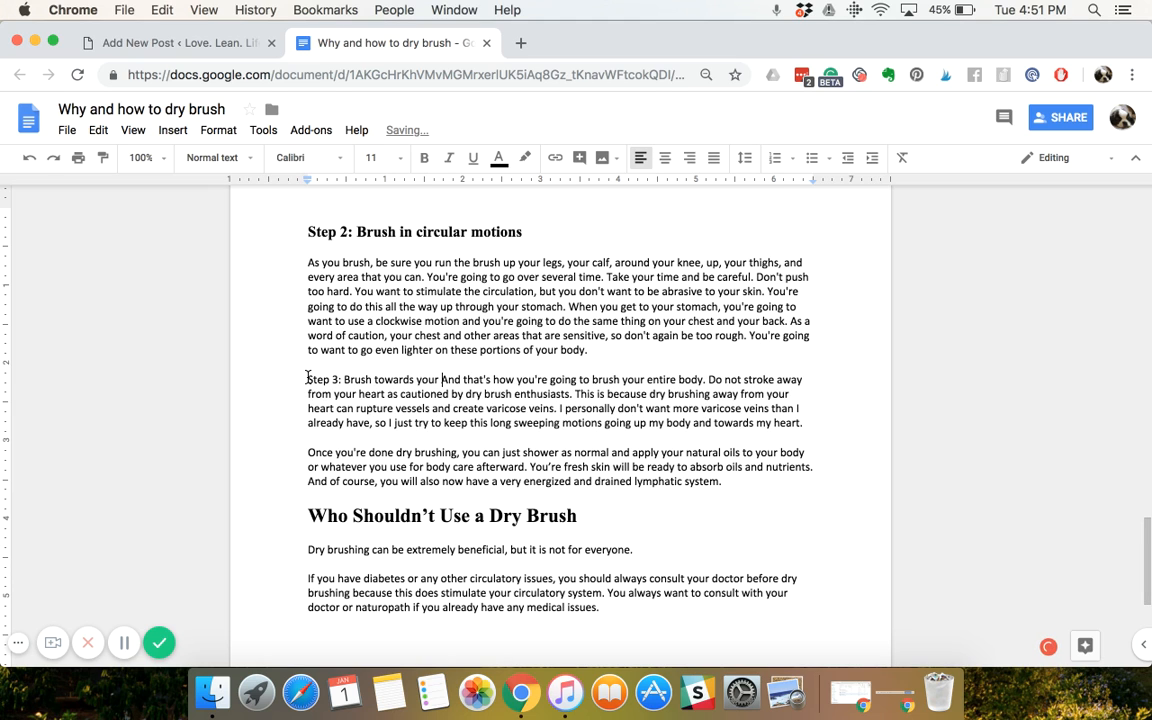
{"action": "key", "text": "BackSpace"}
{"action": "type", "text": "t"}
{"action": "key", "text": "Return"}
{"action": "key", "text": "Return"}
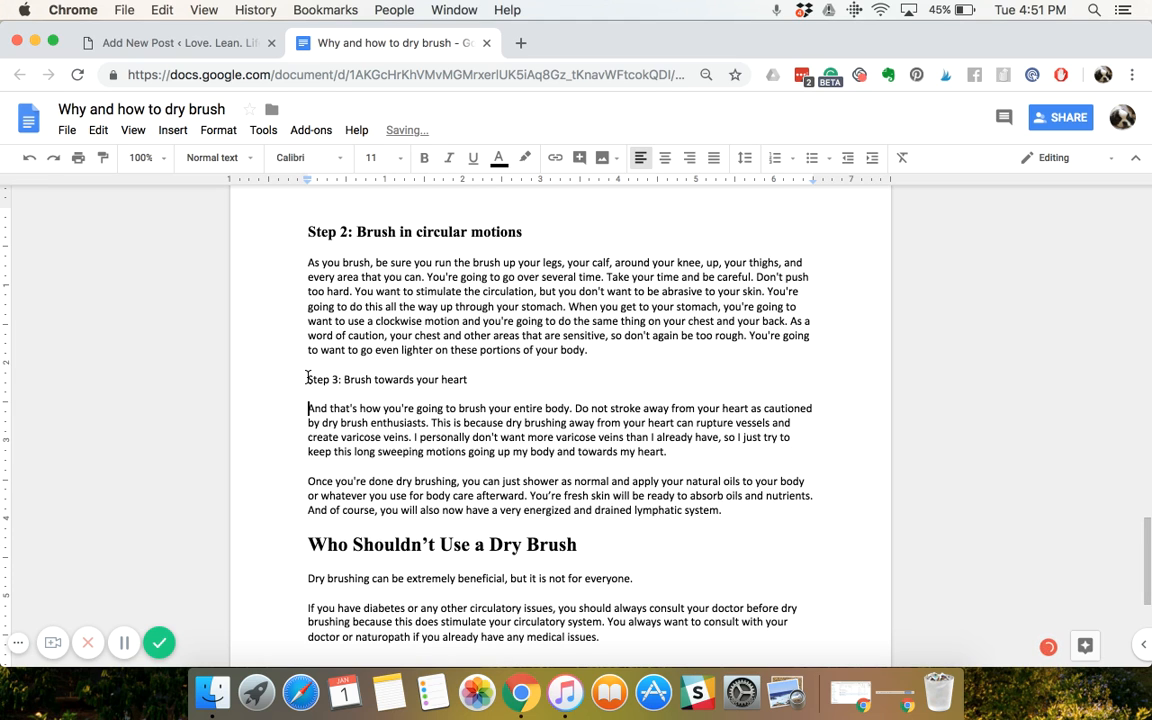
Step: Set the "Step 3: Brush towards your heart" line to the Heading 3 style
{"action": "triple_click", "coordinate": [324, 381]}
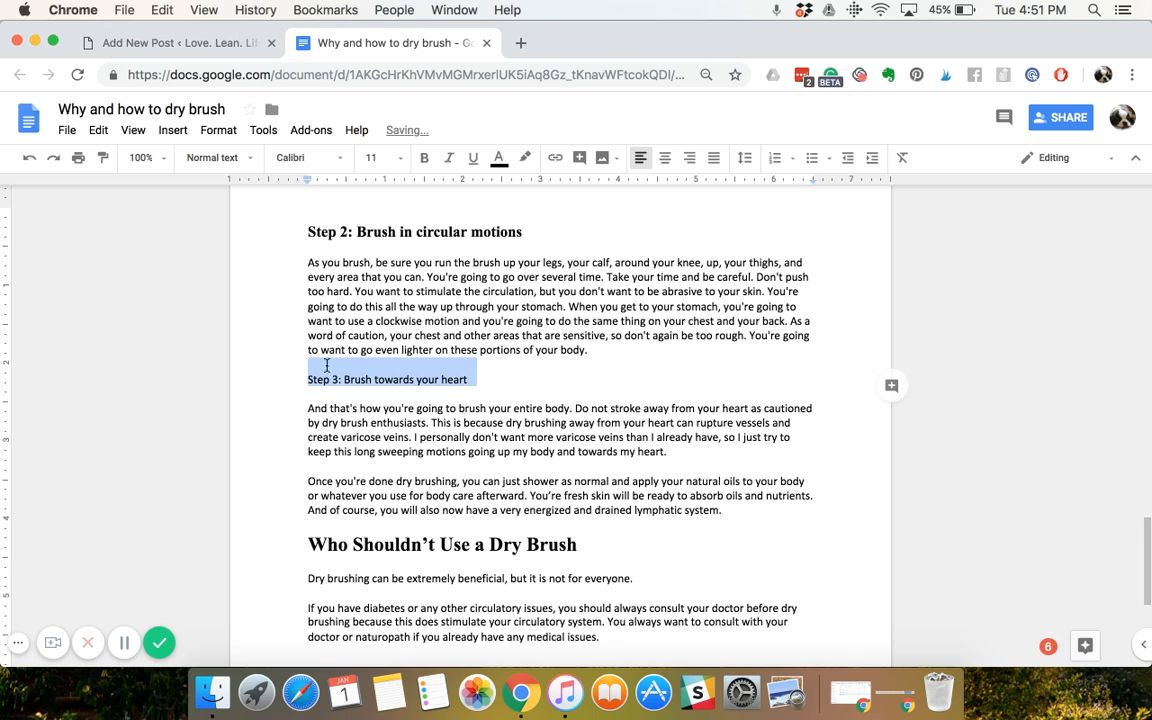
{"action": "left_click", "coordinate": [247, 158]}
{"action": "left_click", "coordinate": [330, 437]}
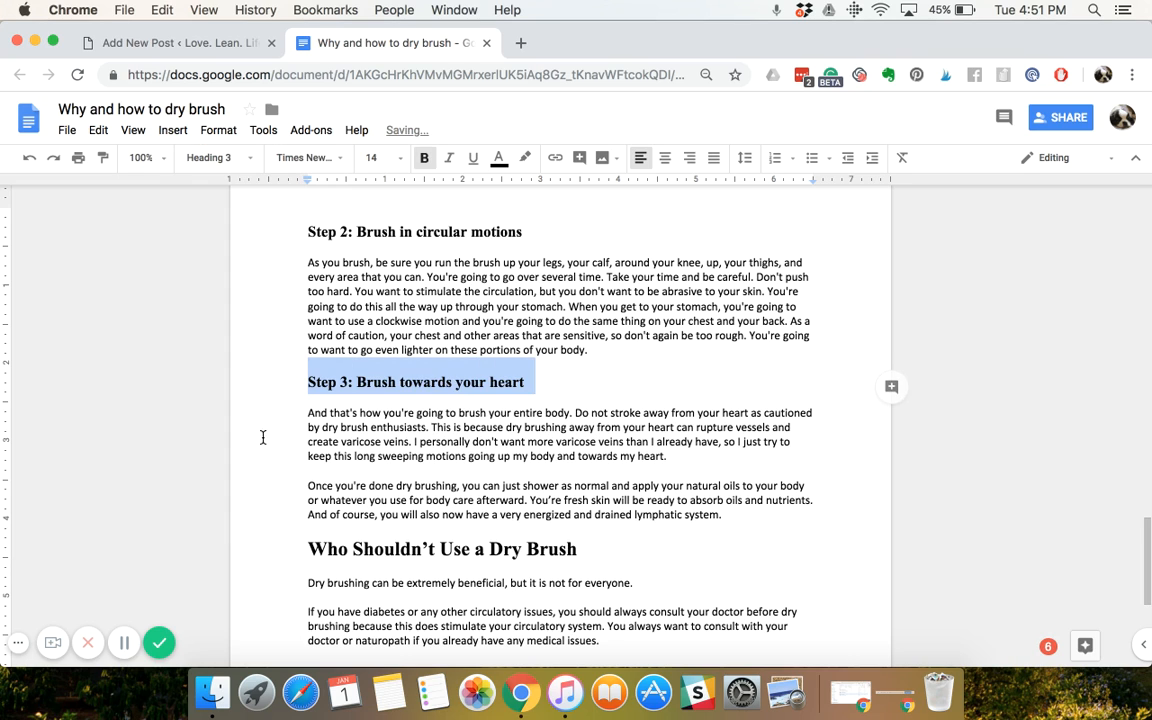
{"action": "left_click", "coordinate": [260, 437]}
Step: Return to the start of the article and highlight most of the title "Top Benefits of Dry Brushing: Step by step how to do it effectively"
{"action": "scroll", "coordinate": [516, 459], "scroll_direction": "up", "scroll_amount": 3}
{"action": "scroll", "coordinate": [516, 459], "scroll_direction": "up", "scroll_amount": 15}
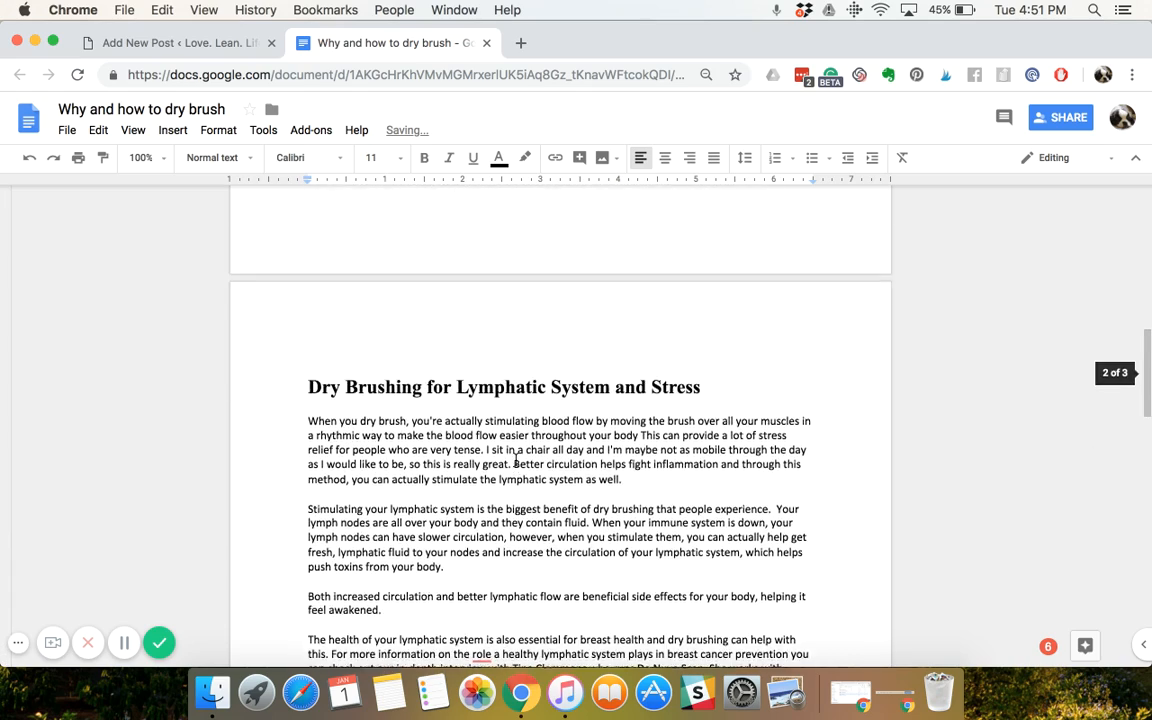
{"action": "left_click_drag", "start_coordinate": [355, 311], "coordinate": [557, 343]}
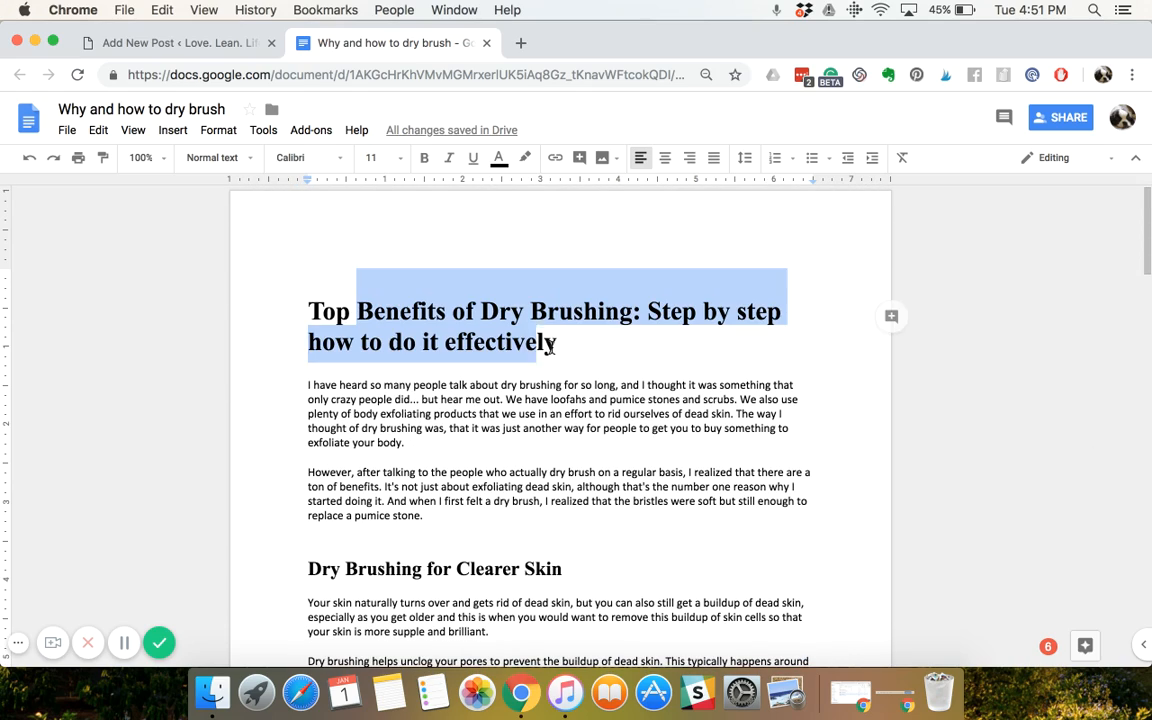
Step: Review the heading levels of the article's title, section headings and numbered step subheadings throughout the document
{"action": "left_click", "coordinate": [557, 343]}
{"action": "scroll", "coordinate": [499, 308], "scroll_direction": "down", "scroll_amount": 5}
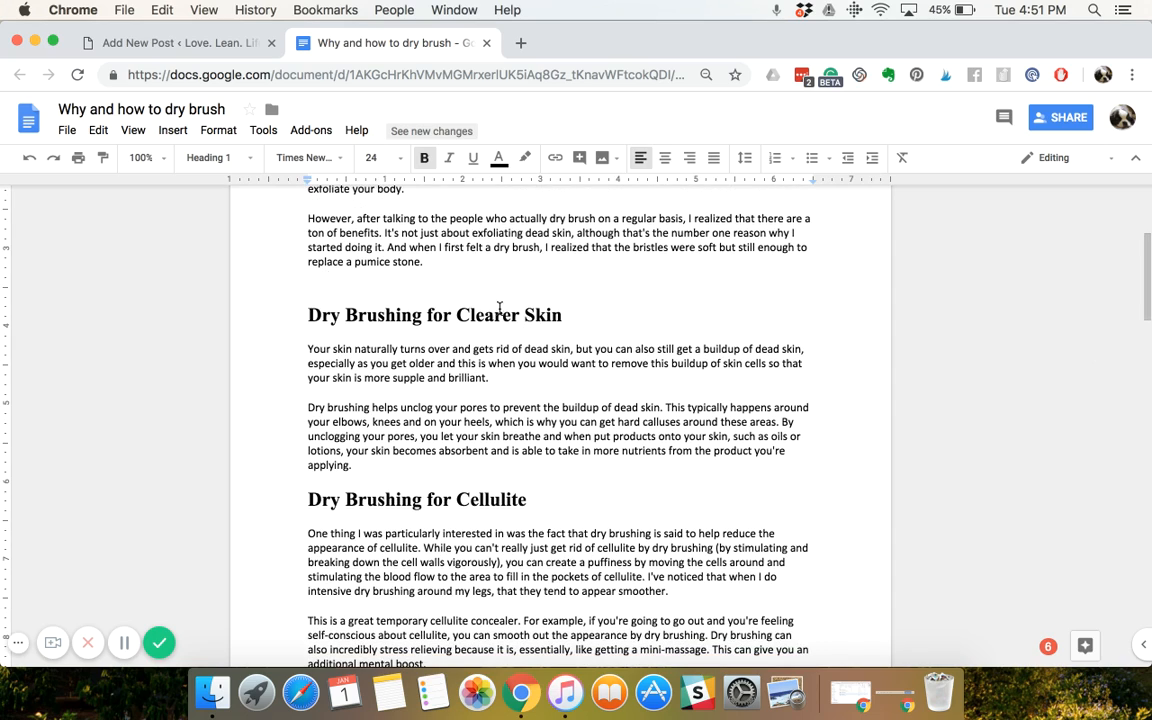
{"action": "left_click_drag", "start_coordinate": [411, 314], "coordinate": [556, 314]}
{"action": "left_click", "coordinate": [556, 314]}
{"action": "scroll", "coordinate": [551, 312], "scroll_direction": "down", "scroll_amount": 20}
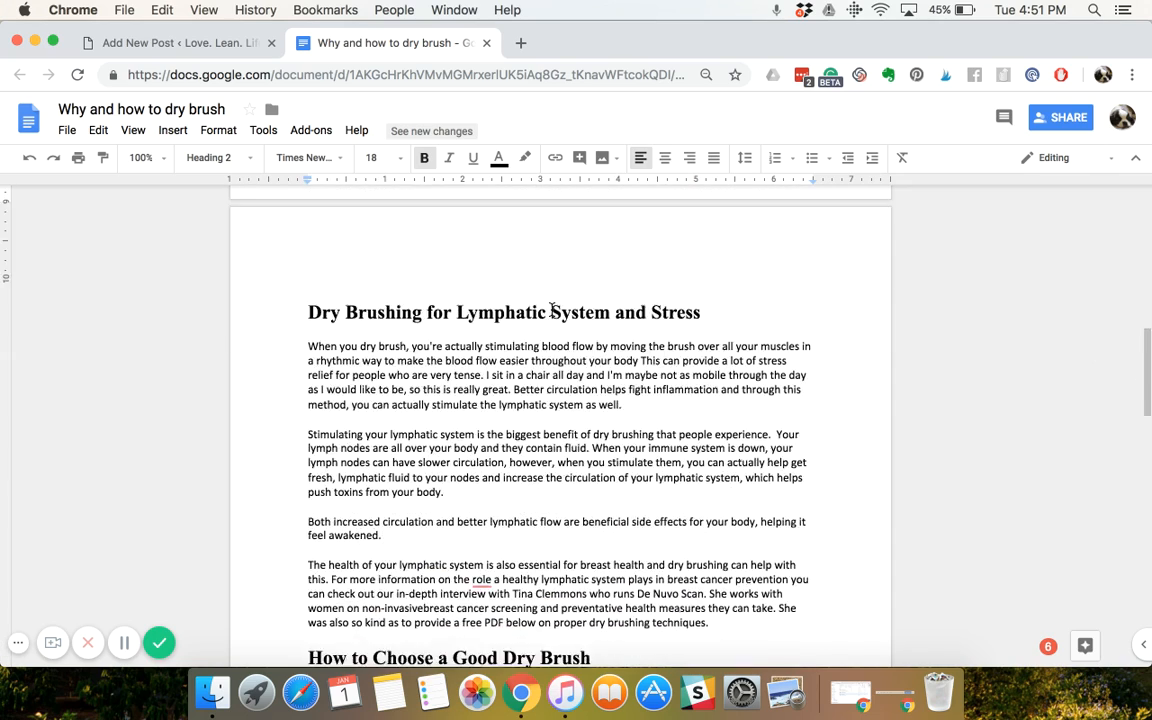
{"action": "scroll", "coordinate": [551, 310], "scroll_direction": "down", "scroll_amount": 3}
{"action": "left_click_drag", "start_coordinate": [411, 306], "coordinate": [488, 306]}
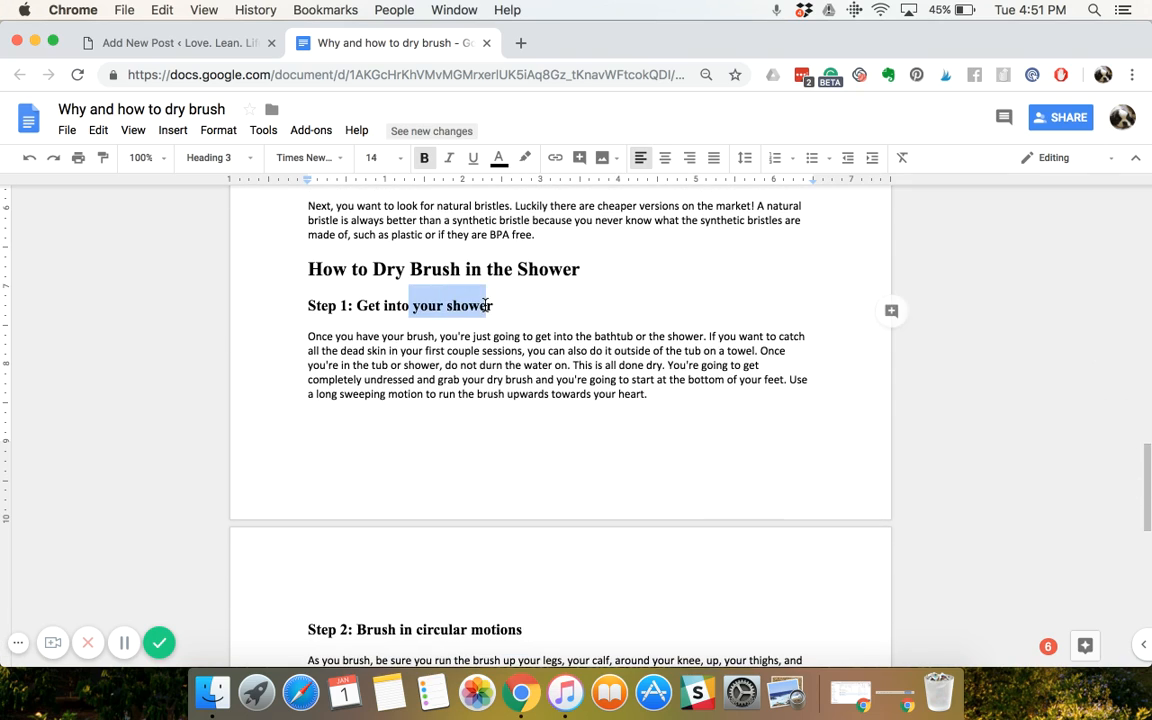
{"action": "left_click", "coordinate": [487, 305]}
{"action": "scroll", "coordinate": [485, 304], "scroll_direction": "down", "scroll_amount": 5}
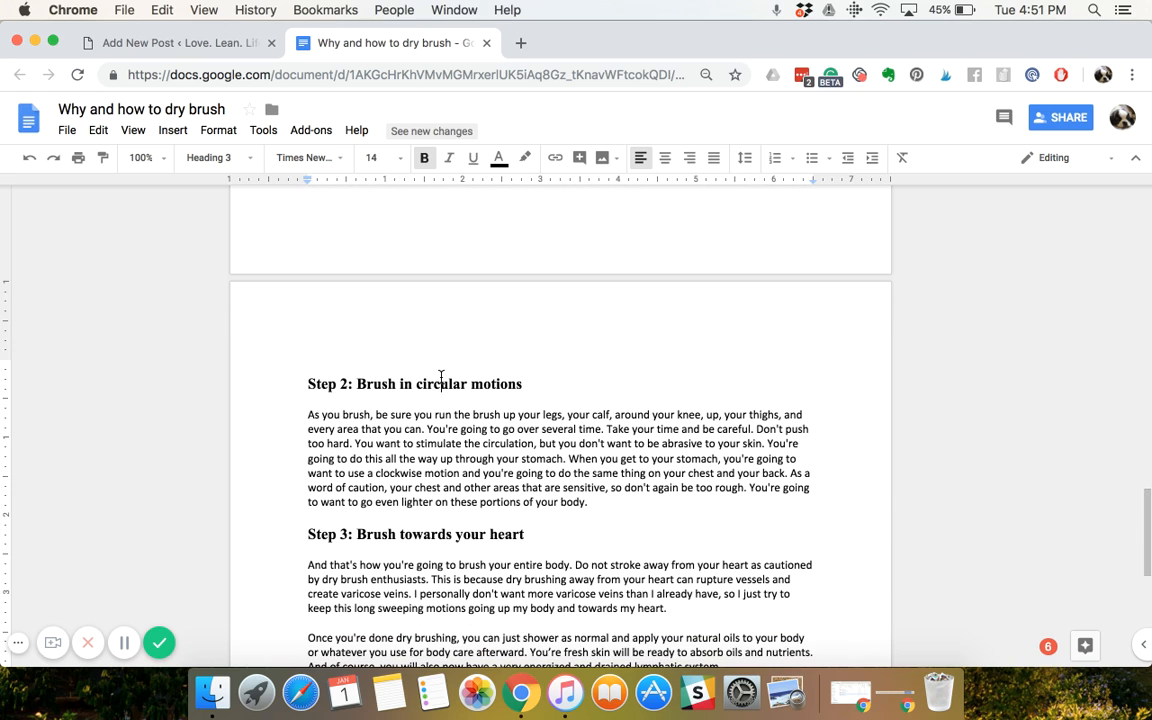
{"action": "scroll", "coordinate": [441, 377], "scroll_direction": "up", "scroll_amount": 3}
{"action": "scroll", "coordinate": [441, 377], "scroll_direction": "up", "scroll_amount": 6}
{"action": "left_click", "coordinate": [437, 260]}
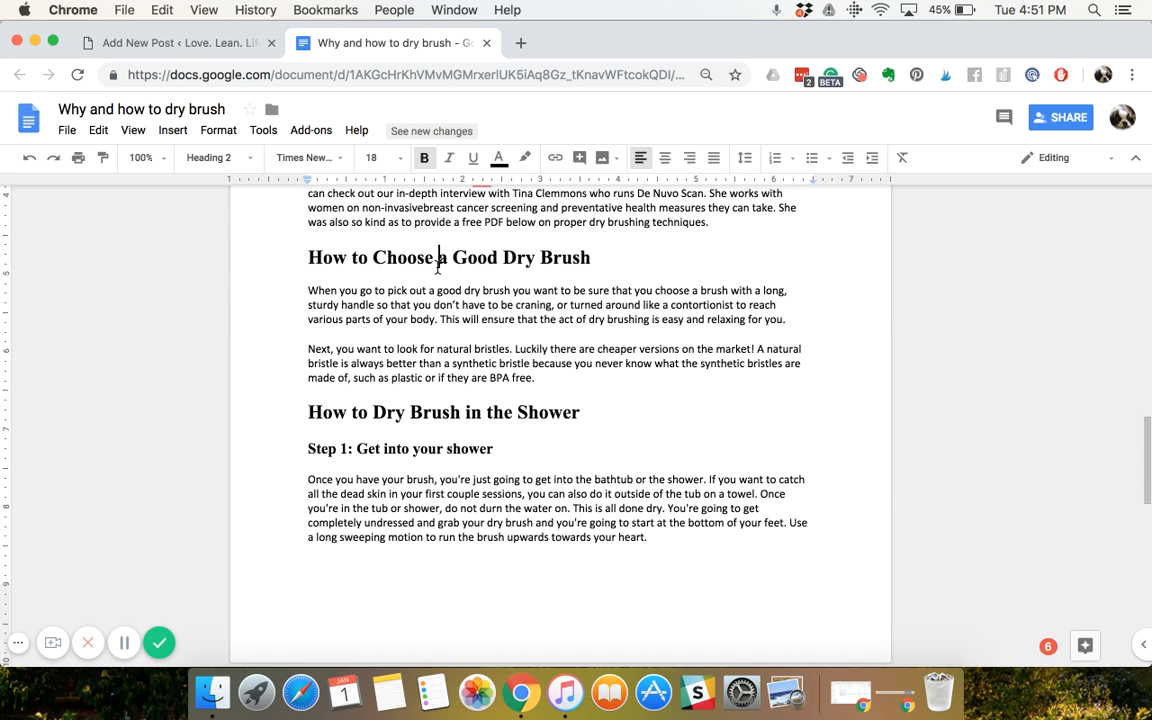
{"action": "scroll", "coordinate": [431, 443], "scroll_direction": "down", "scroll_amount": 15}
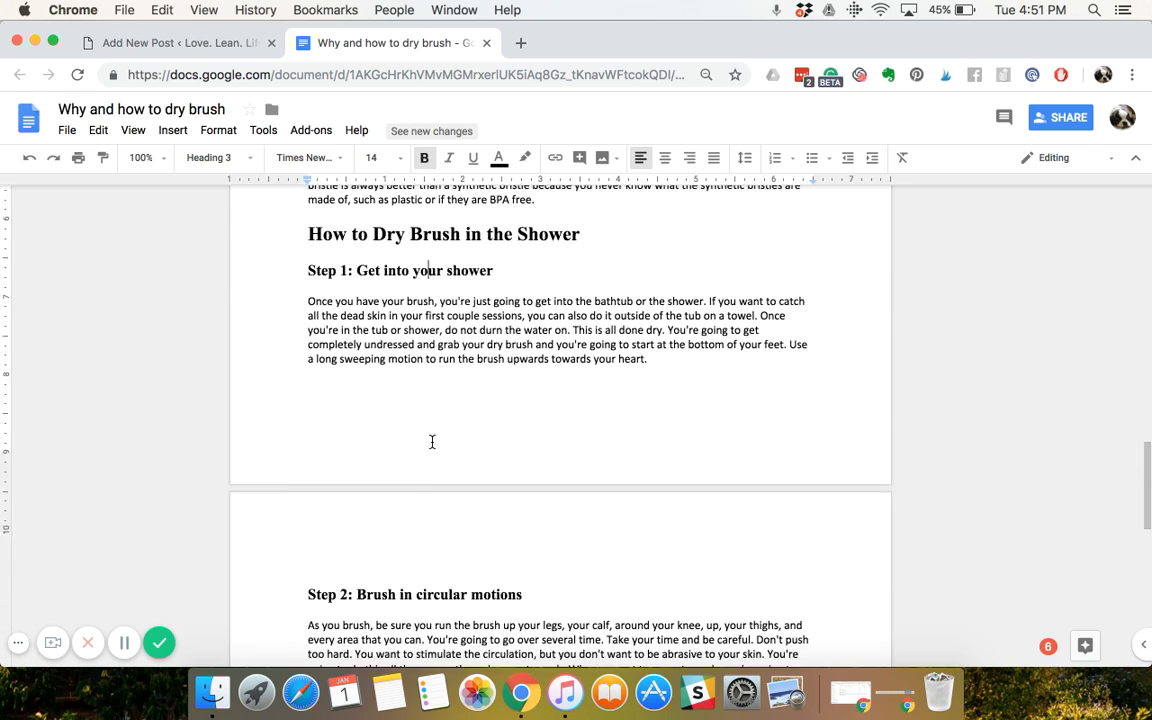
{"action": "scroll", "coordinate": [432, 441], "scroll_direction": "up", "scroll_amount": 2}
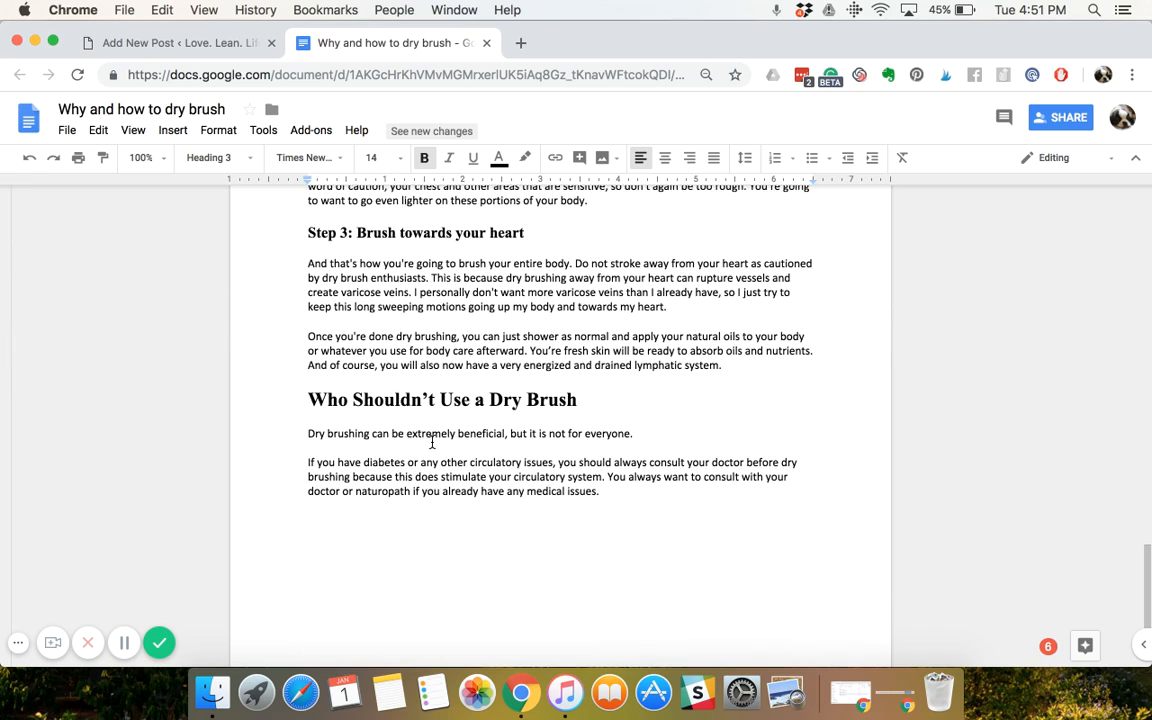
Step: Copy the whole article below its title into the content editor of the new WordPress post and check the pasted heading styles
{"action": "mouse_move", "coordinate": [596, 489]}
{"action": "left_mouse_down"}
{"action": "mouse_move", "coordinate": [538, 442]}
{"action": "mouse_move", "coordinate": [337, 145]}
{"action": "mouse_move", "coordinate": [267, 375]}
{"action": "mouse_move", "coordinate": [265, 343]}
{"action": "left_mouse_up"}
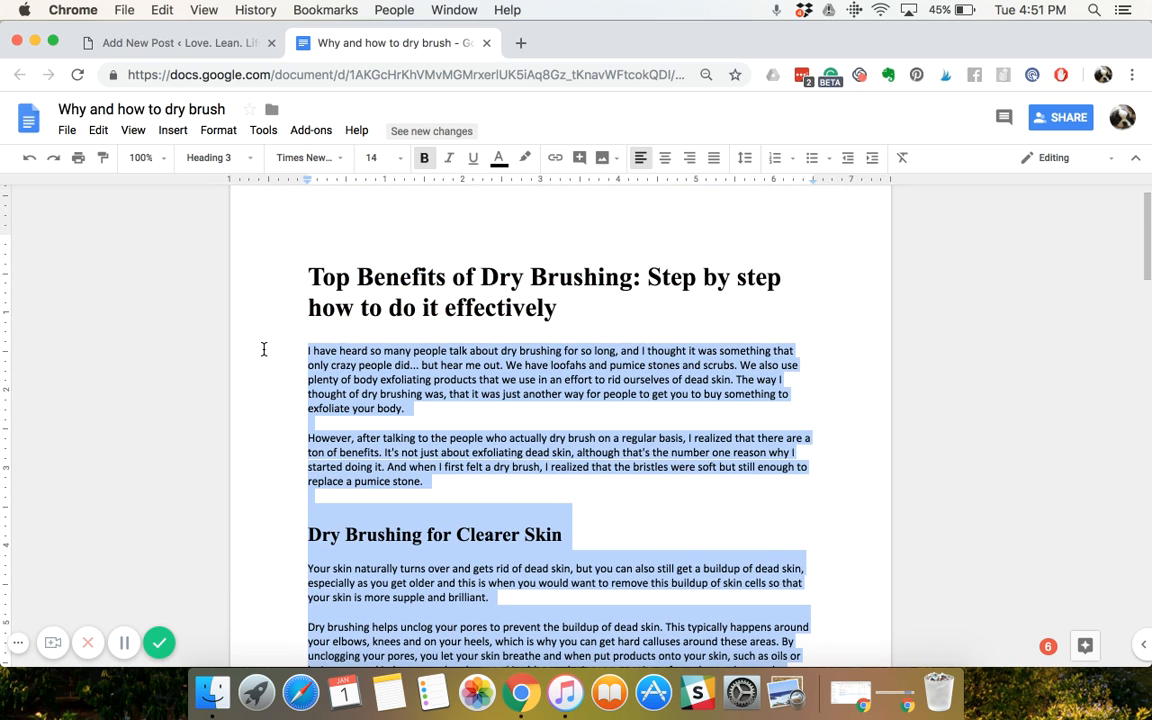
{"action": "key", "text": "super+c"}
{"action": "left_click", "coordinate": [205, 44]}
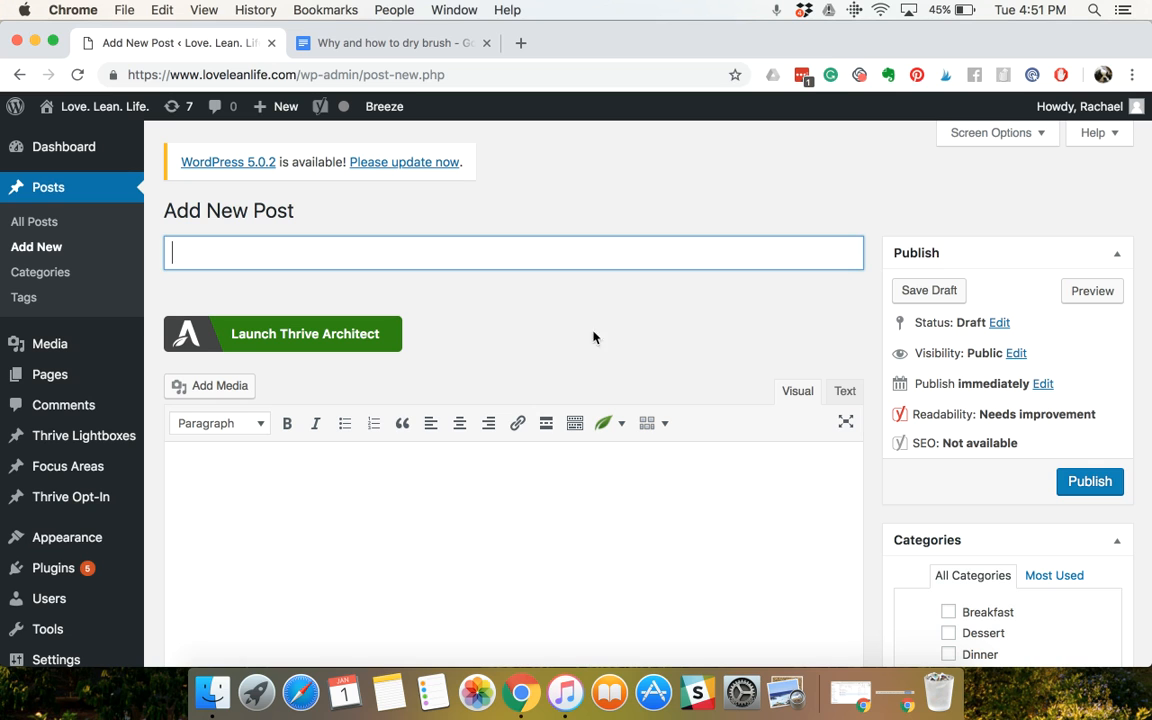
{"action": "left_click", "coordinate": [380, 458]}
{"action": "scroll", "coordinate": [380, 458], "scroll_direction": "down", "scroll_amount": 2}
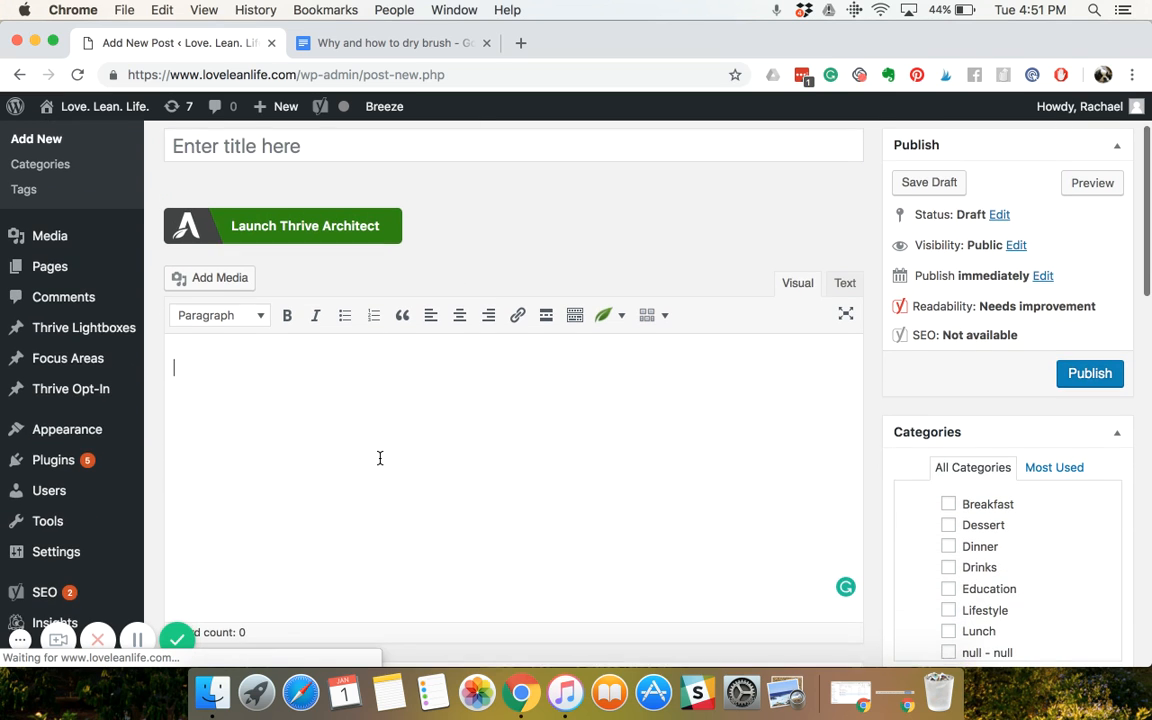
{"action": "scroll", "coordinate": [380, 458], "scroll_direction": "up", "scroll_amount": 1}
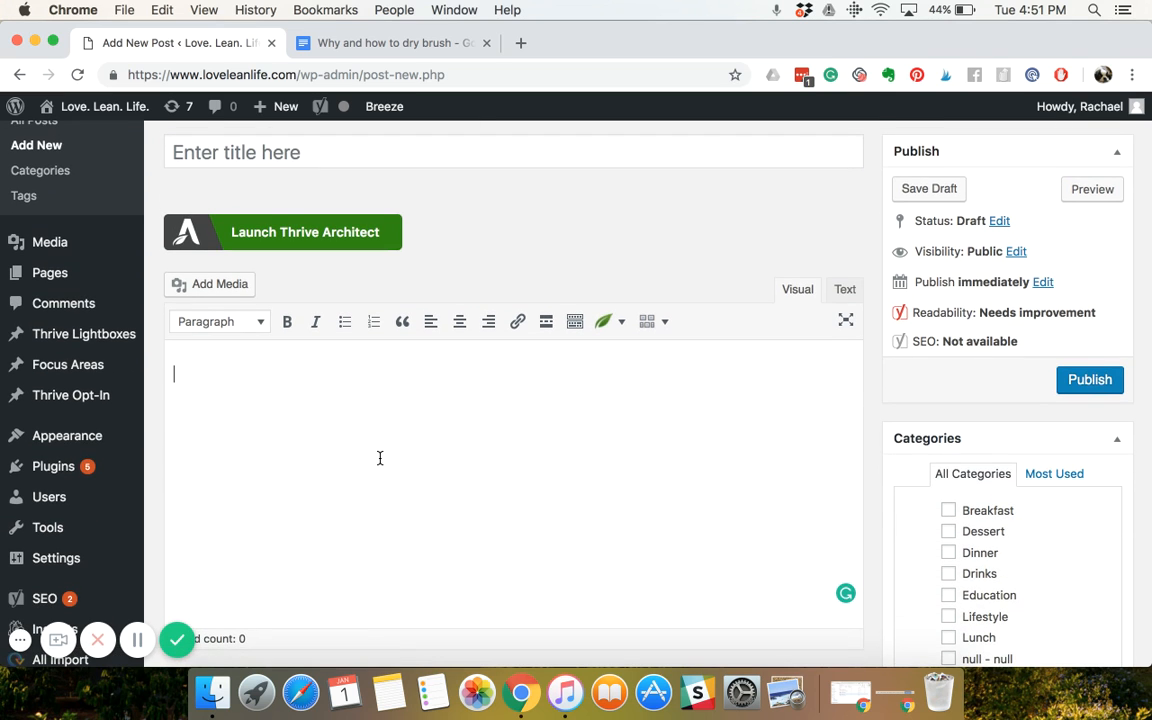
{"action": "key", "text": "super+v"}
{"action": "scroll", "coordinate": [380, 458], "scroll_direction": "up", "scroll_amount": 15}
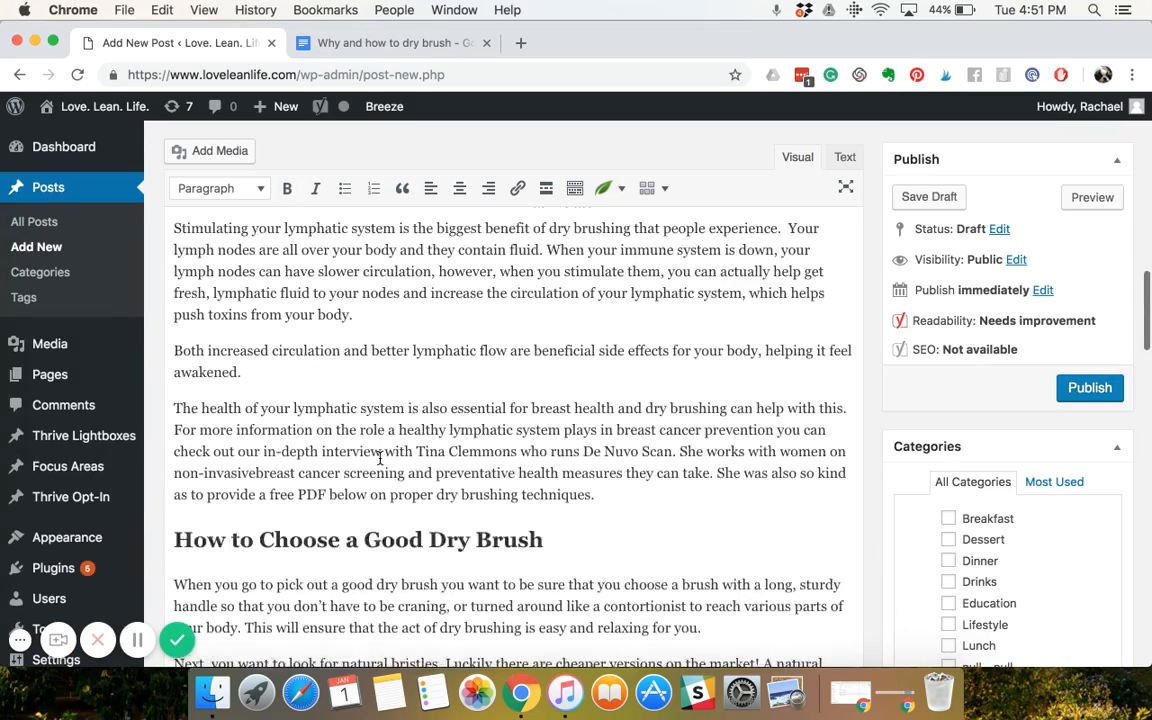
{"action": "left_click", "coordinate": [313, 268]}
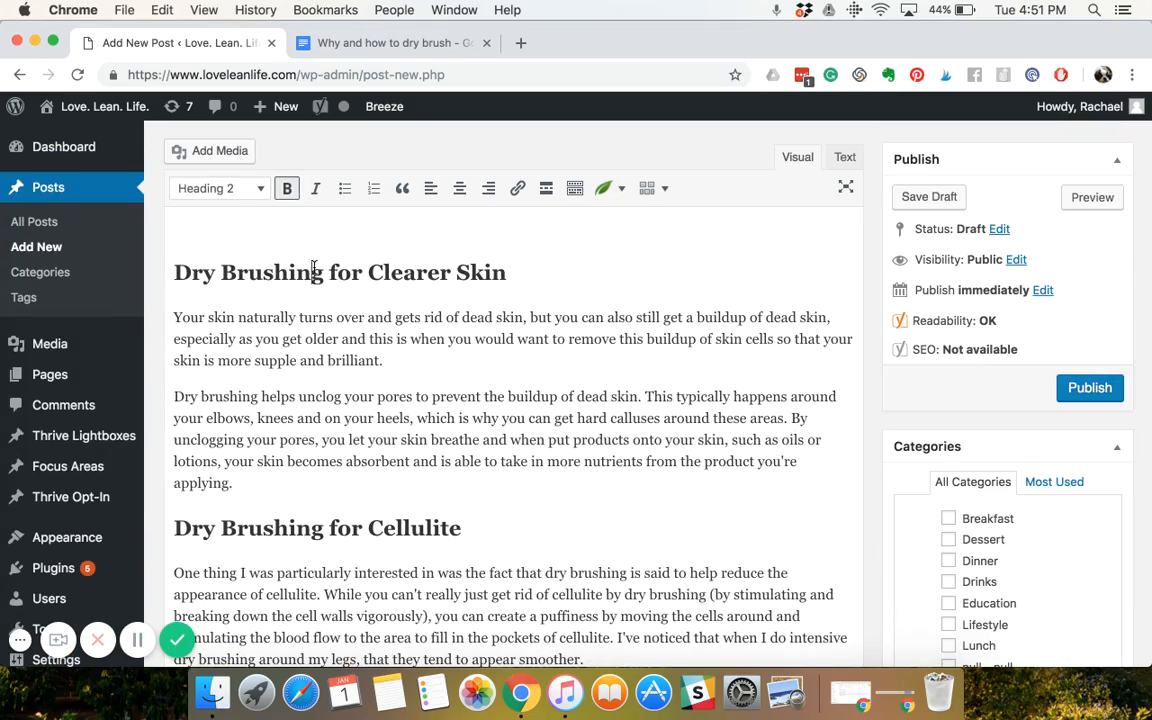
{"action": "scroll", "coordinate": [321, 352], "scroll_direction": "down", "scroll_amount": 20}
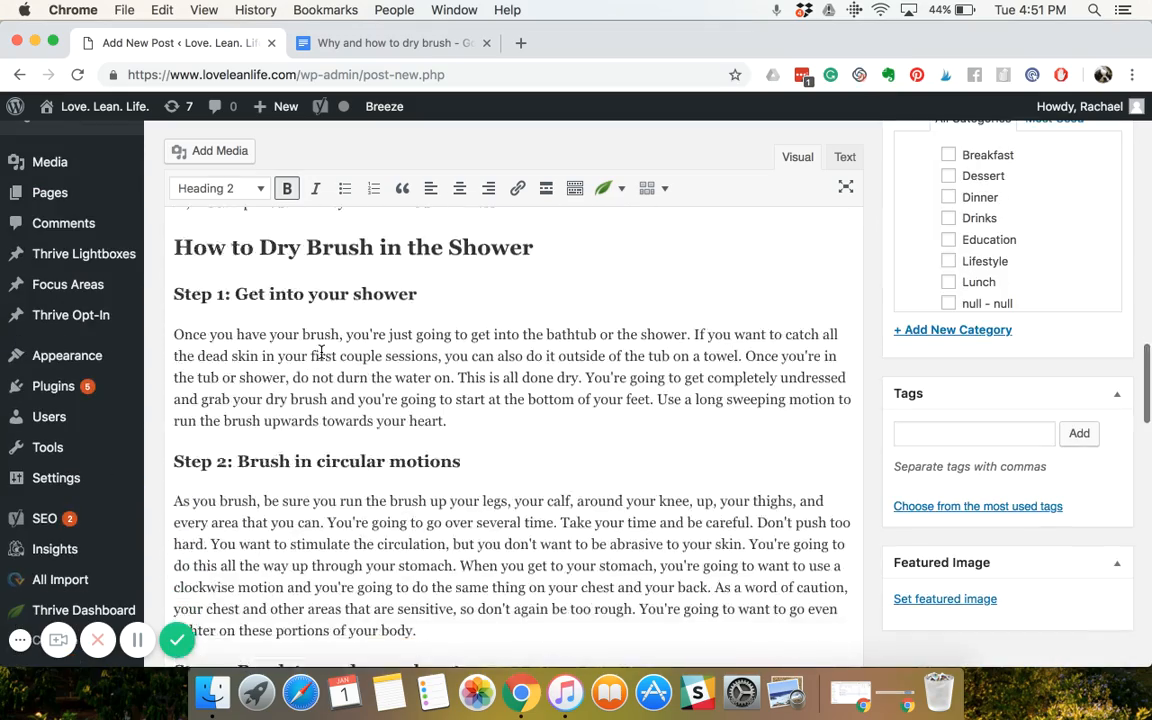
{"action": "scroll", "coordinate": [321, 352], "scroll_direction": "up", "scroll_amount": 2}
{"action": "left_click", "coordinate": [308, 277]}
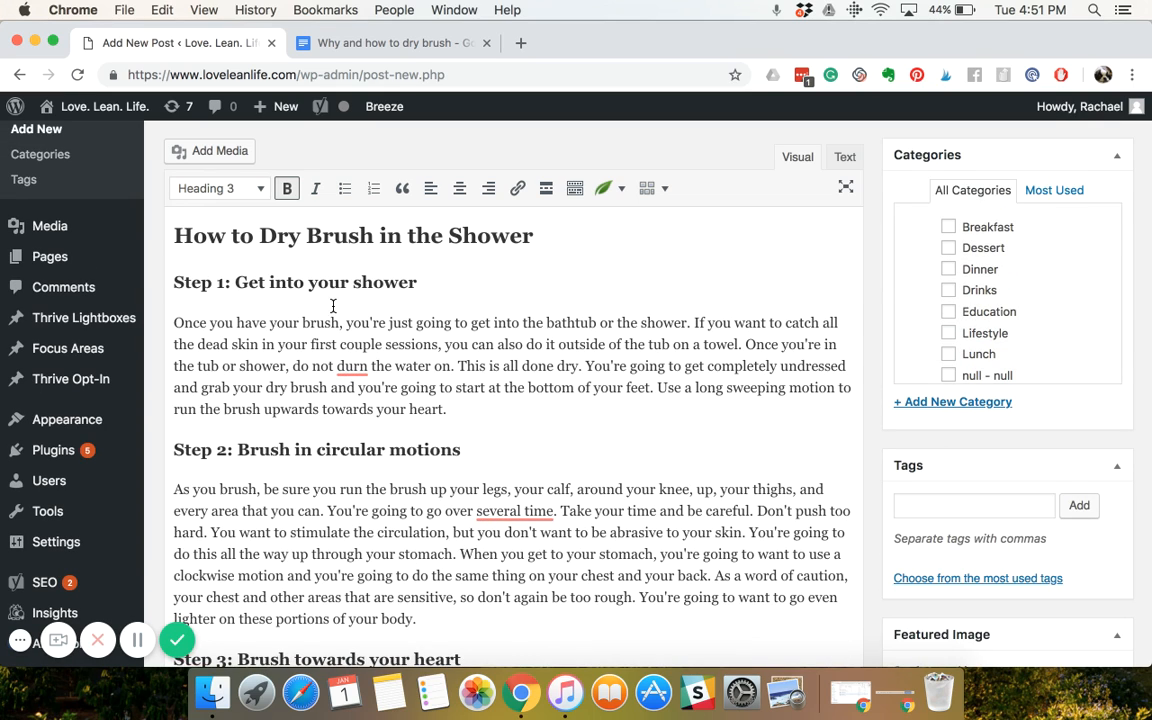
Step: Correct "durn" to "turn" in the Step 1 paragraph and "several time" to "several times" in the Step 2 paragraph
{"action": "mouse_move", "coordinate": [350, 366]}
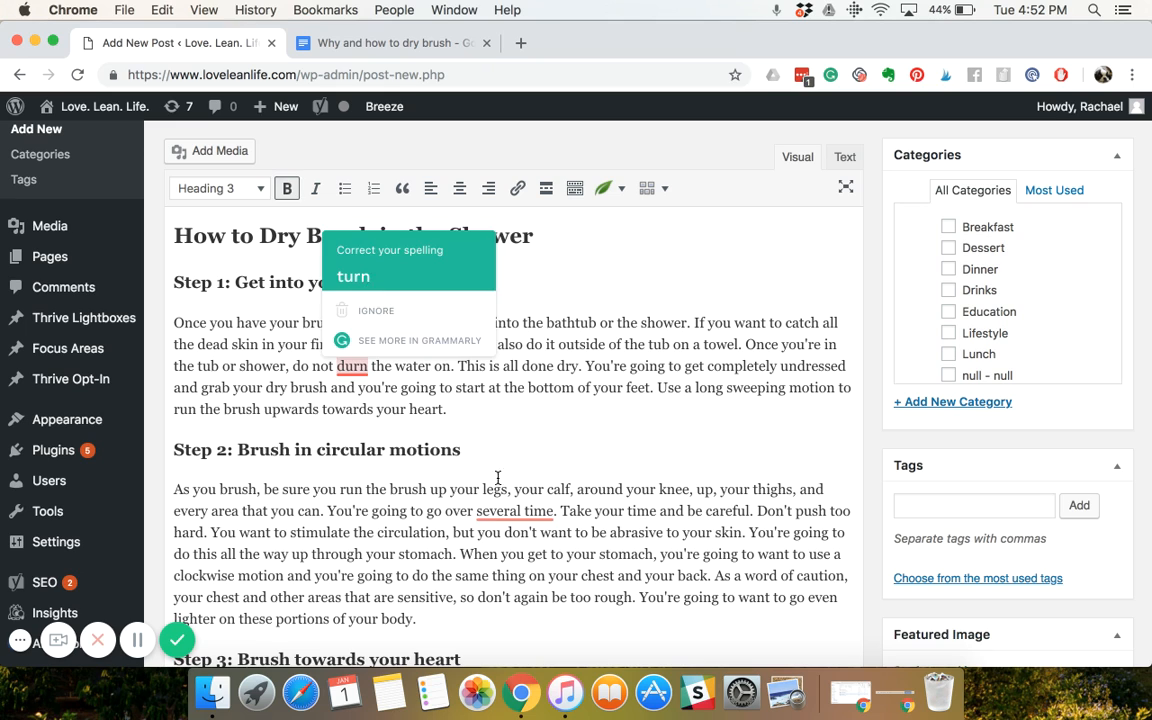
{"action": "mouse_move", "coordinate": [512, 513]}
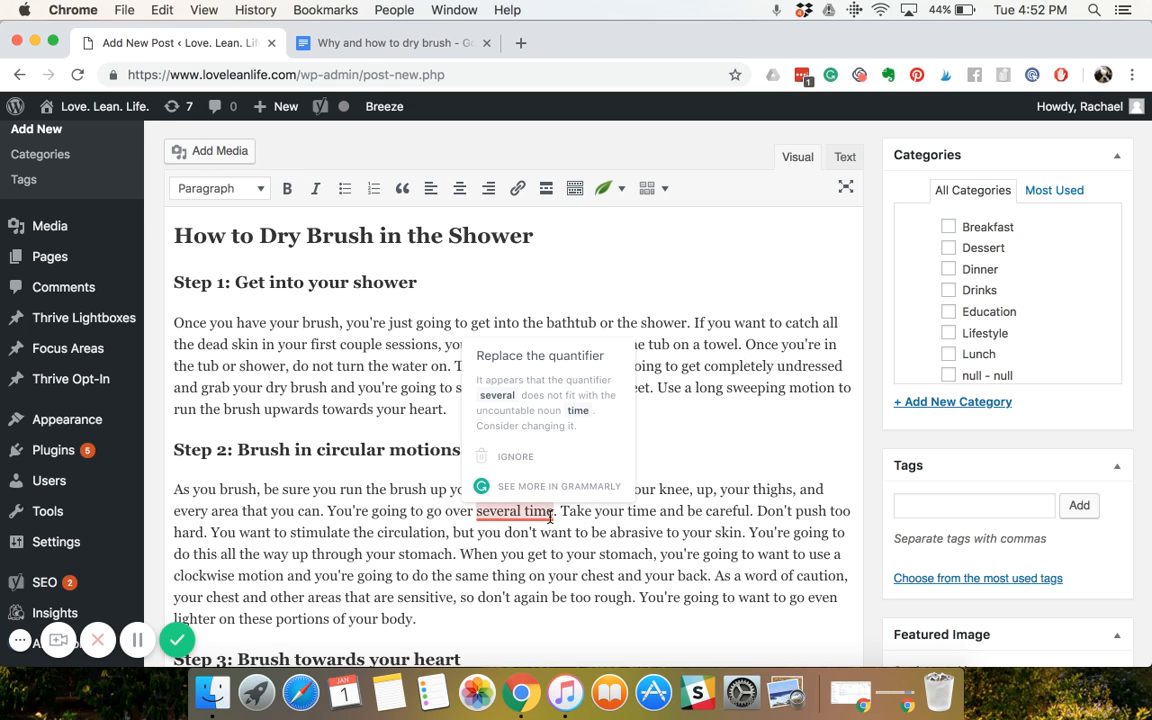
{"action": "left_click", "coordinate": [551, 516]}
{"action": "type", "text": "s"}
Step: Change "You're fresh skin" to "Your fresh skin" and split "non-invasivebreast" into "non-invasive breast" in the lymphatic system section
{"action": "scroll", "coordinate": [550, 550], "scroll_direction": "down", "scroll_amount": 10}
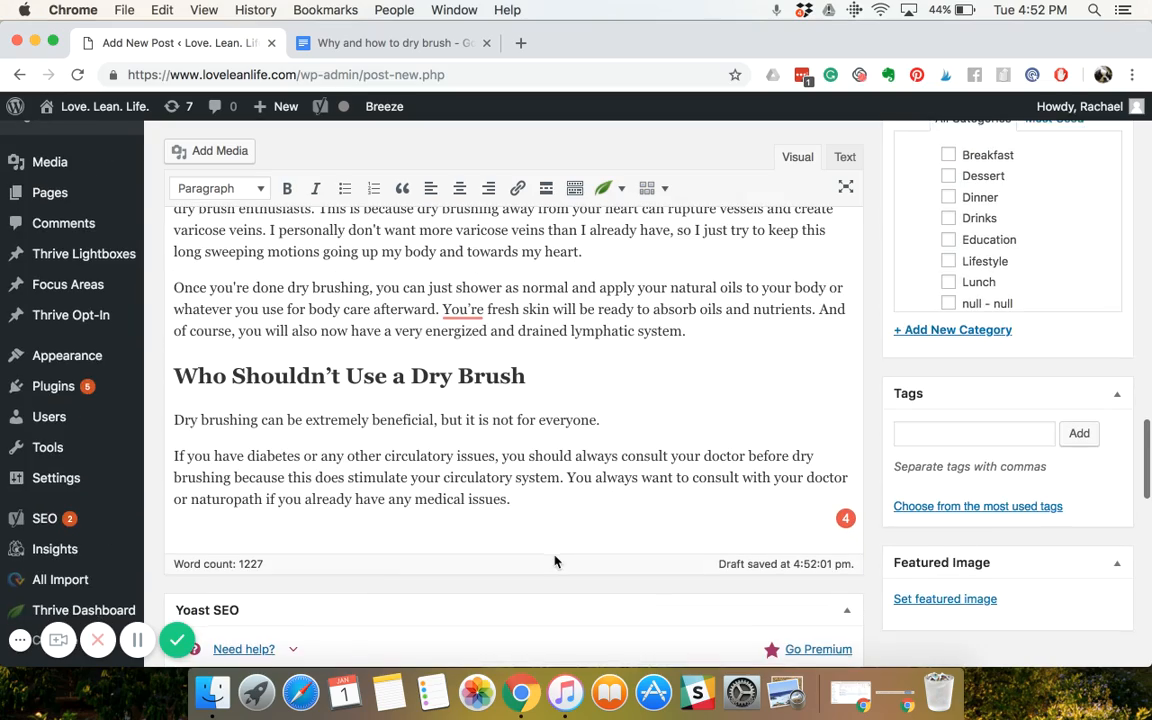
{"action": "mouse_move", "coordinate": [462, 312]}
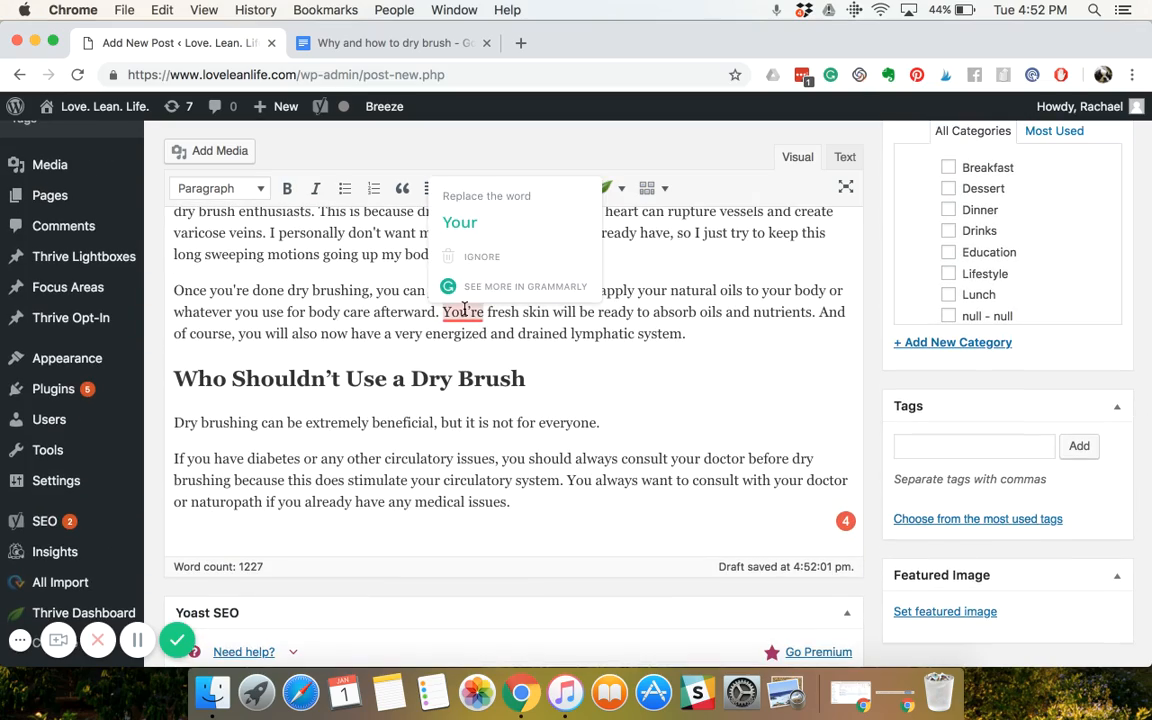
{"action": "left_click", "coordinate": [460, 226]}
{"action": "scroll", "coordinate": [450, 418], "scroll_direction": "up", "scroll_amount": 10}
{"action": "scroll", "coordinate": [450, 418], "scroll_direction": "down", "scroll_amount": 3}
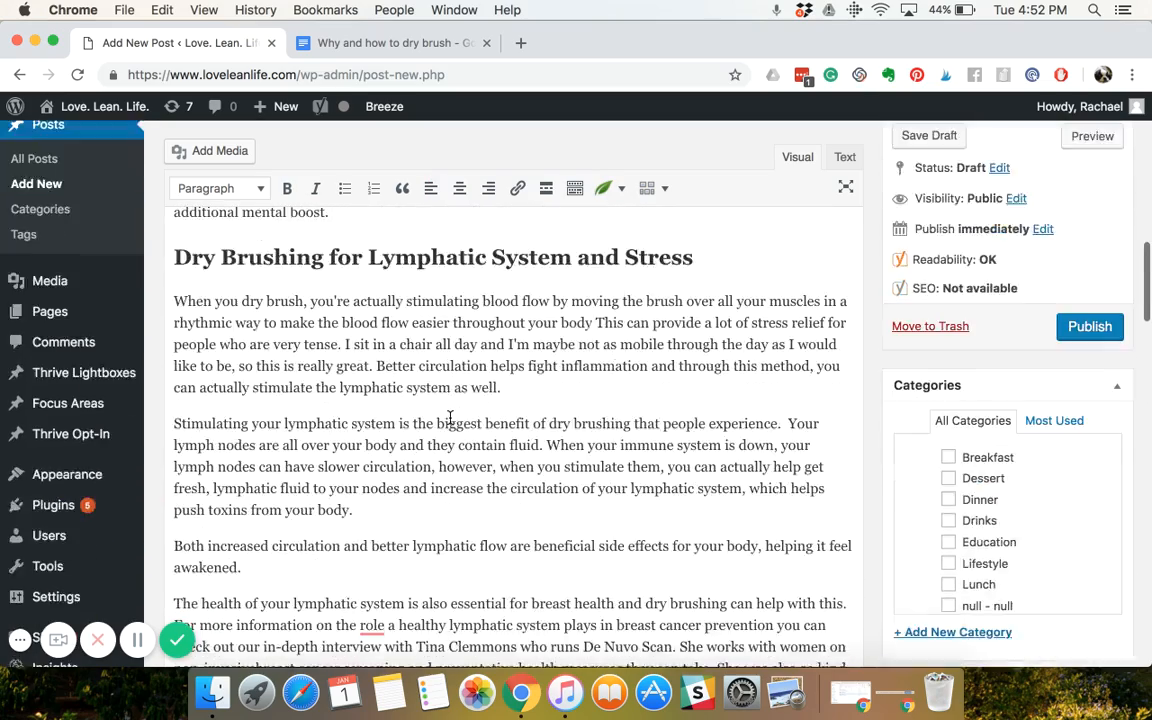
{"action": "left_click", "coordinate": [257, 487]}
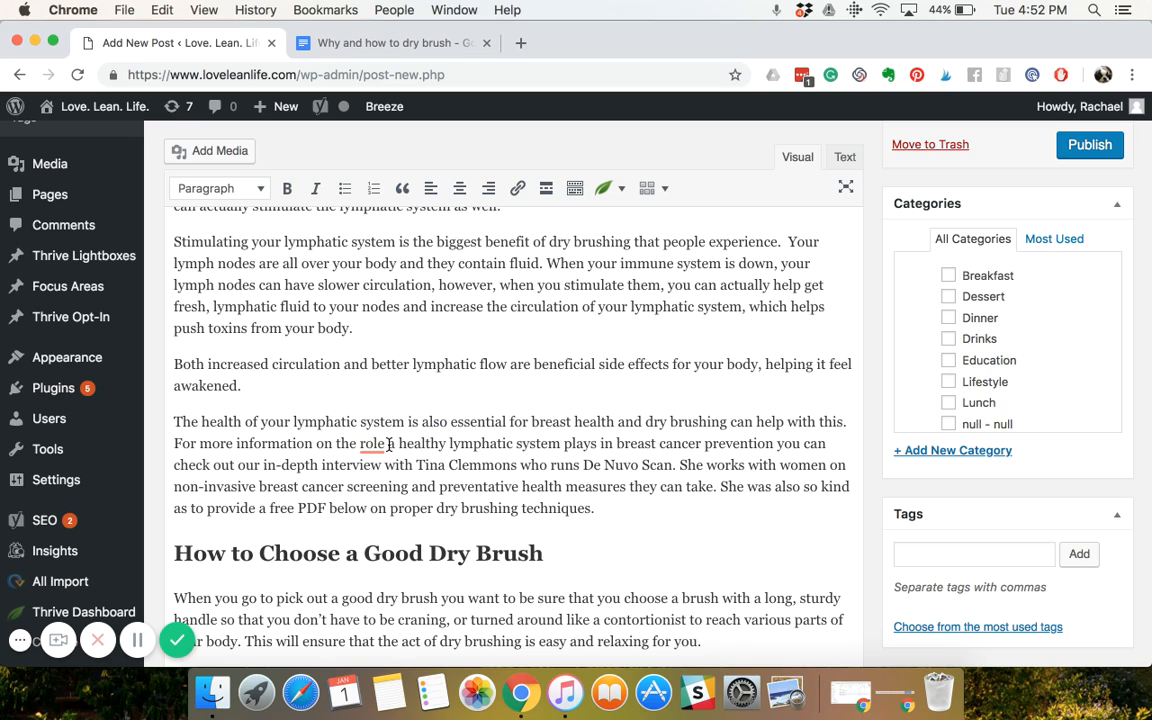
{"action": "mouse_move", "coordinate": [369, 439]}
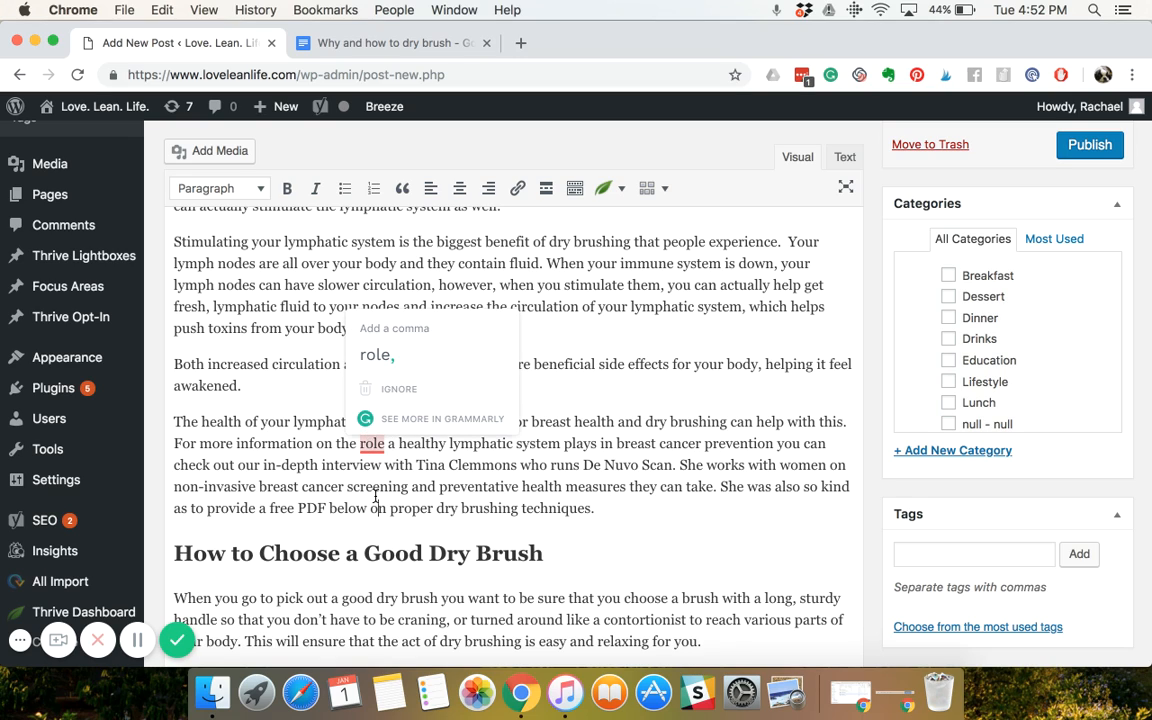
Step: Copy the title "Top Benefits of Dry Brushing: Step by step how to do it effectively" from the Google Doc into the post's title field
{"action": "scroll", "coordinate": [375, 497], "scroll_direction": "up", "scroll_amount": 20}
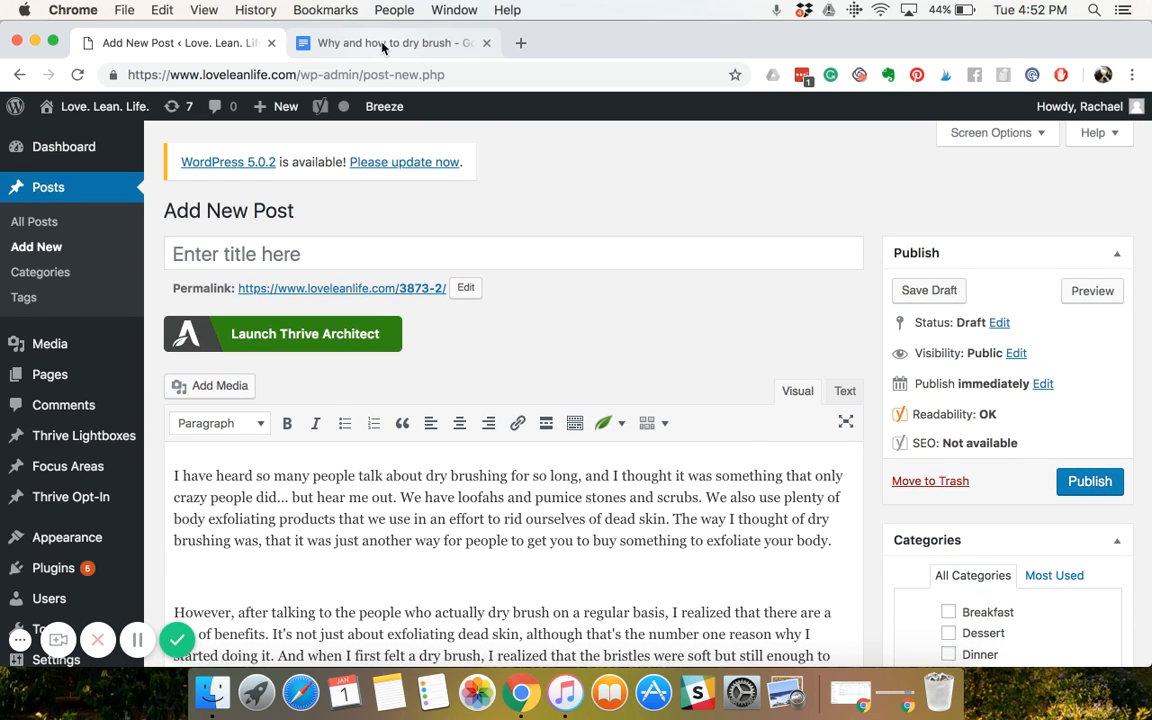
{"action": "left_click", "coordinate": [345, 42]}
{"action": "triple_click", "coordinate": [469, 265]}
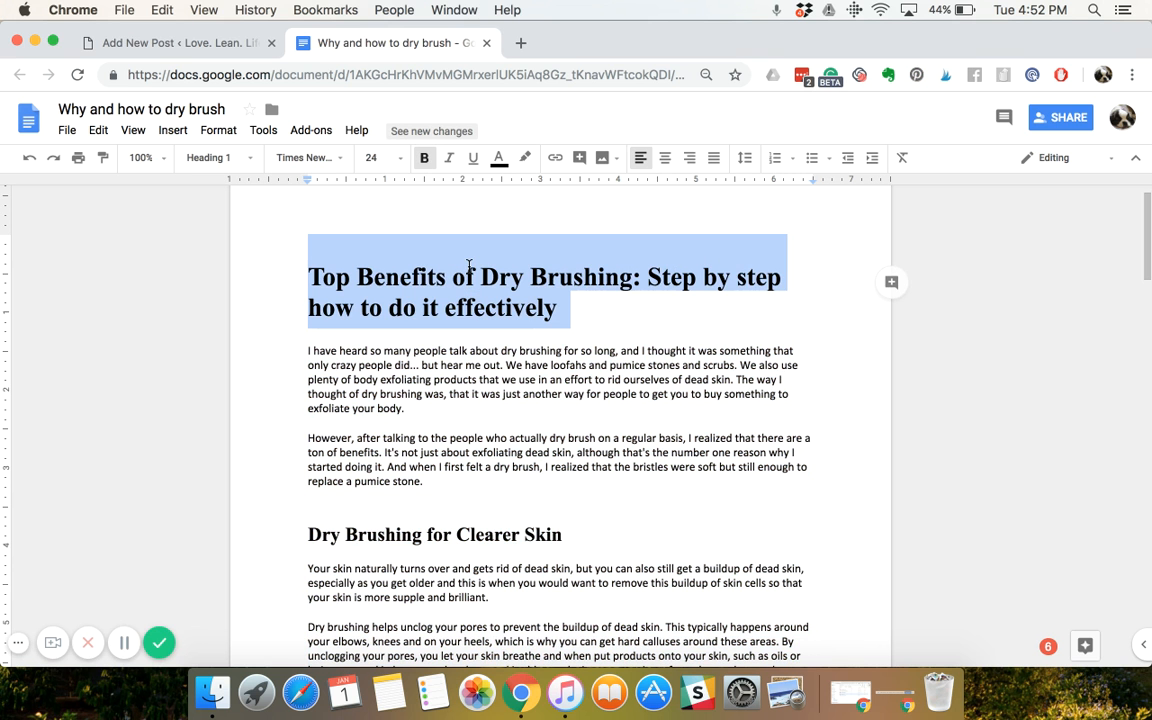
{"action": "left_click", "coordinate": [211, 43]}
{"action": "left_click", "coordinate": [386, 244]}
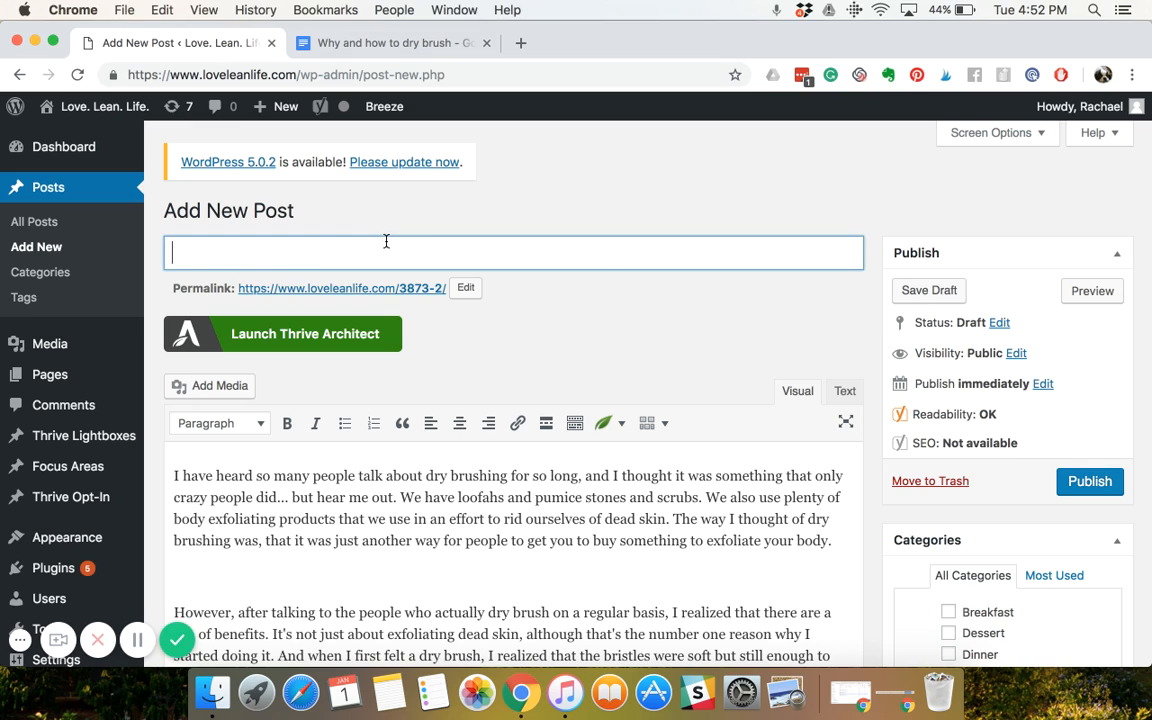
{"action": "key", "text": "super+v"}
{"action": "left_click", "coordinate": [549, 317]}
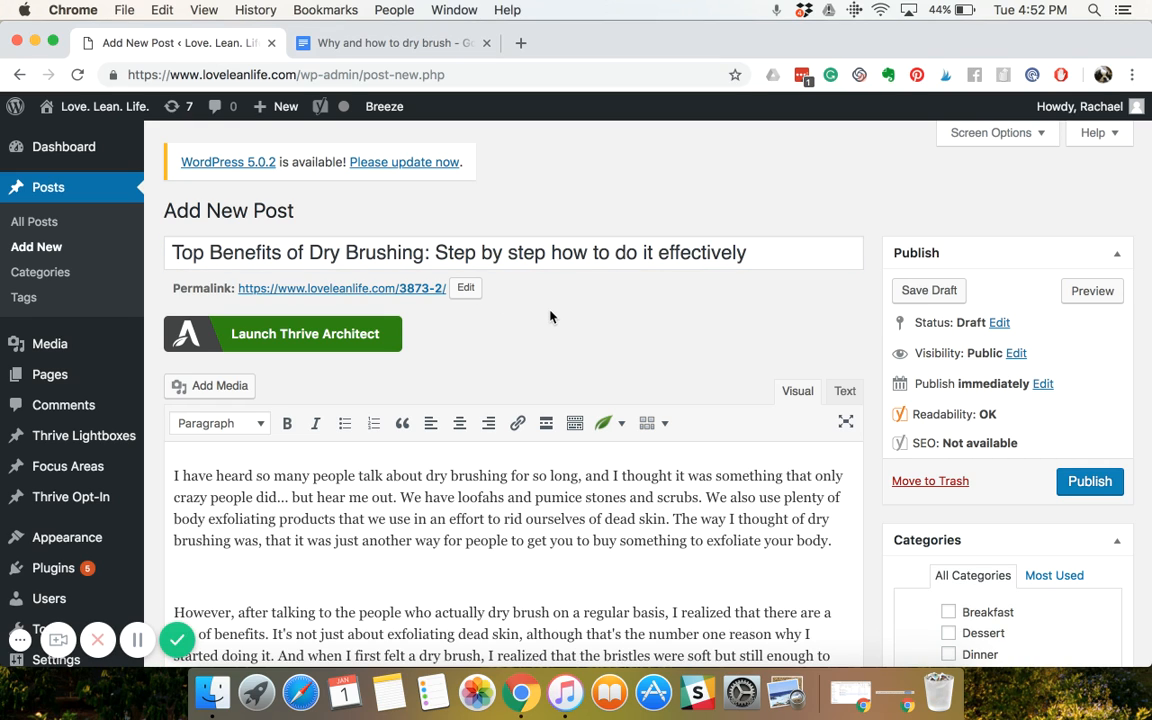
Step: Review the post from its title through the section headings and step subheadings to the end of the content
{"action": "left_click", "coordinate": [492, 253]}
{"action": "left_click", "coordinate": [380, 465]}
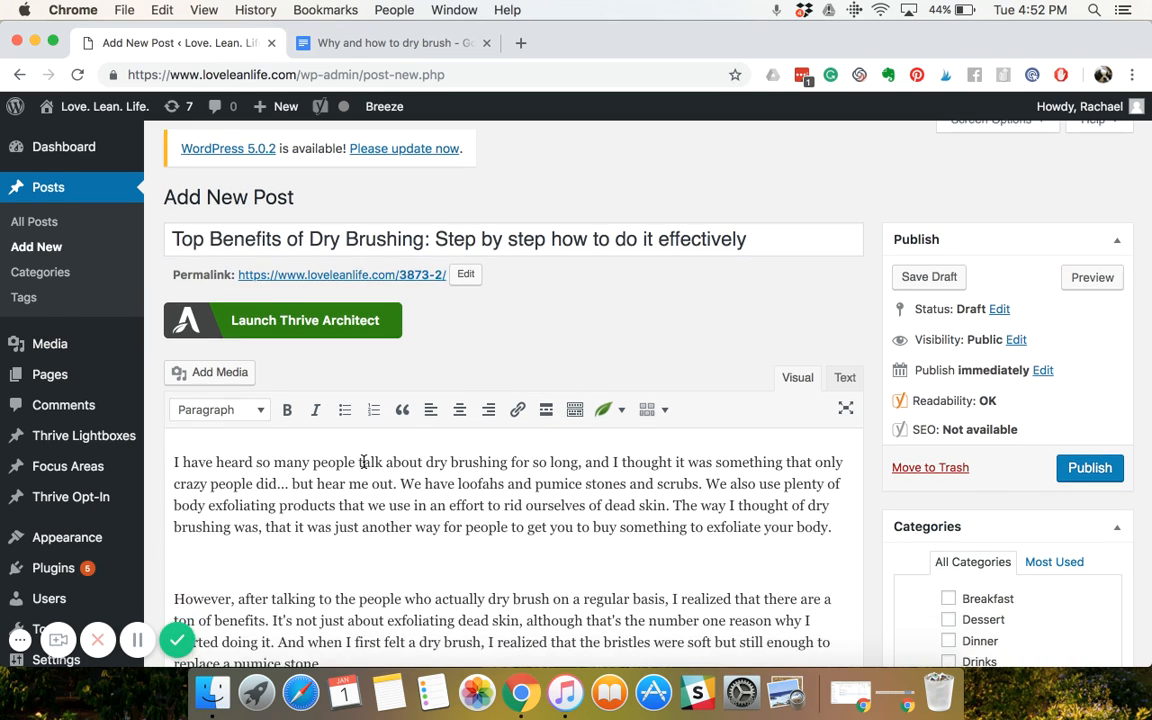
{"action": "scroll", "coordinate": [365, 463], "scroll_direction": "down", "scroll_amount": 5}
{"action": "scroll", "coordinate": [363, 463], "scroll_direction": "up", "scroll_amount": 5}
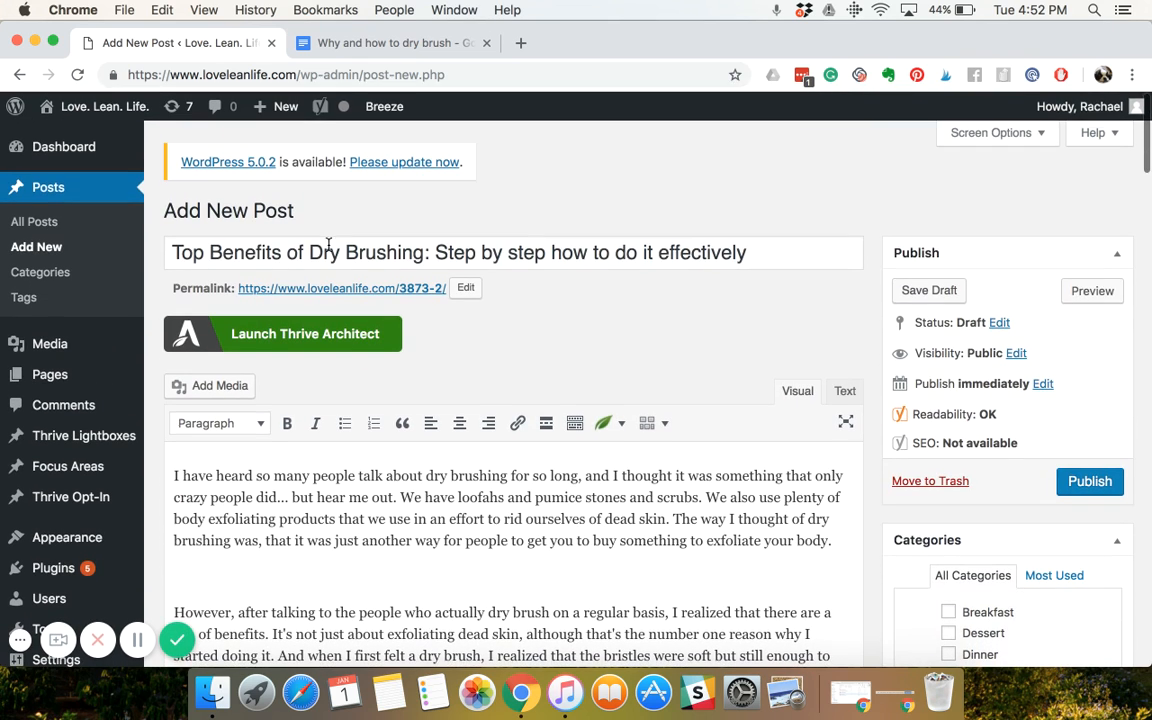
{"action": "scroll", "coordinate": [668, 250], "scroll_direction": "down", "scroll_amount": 8}
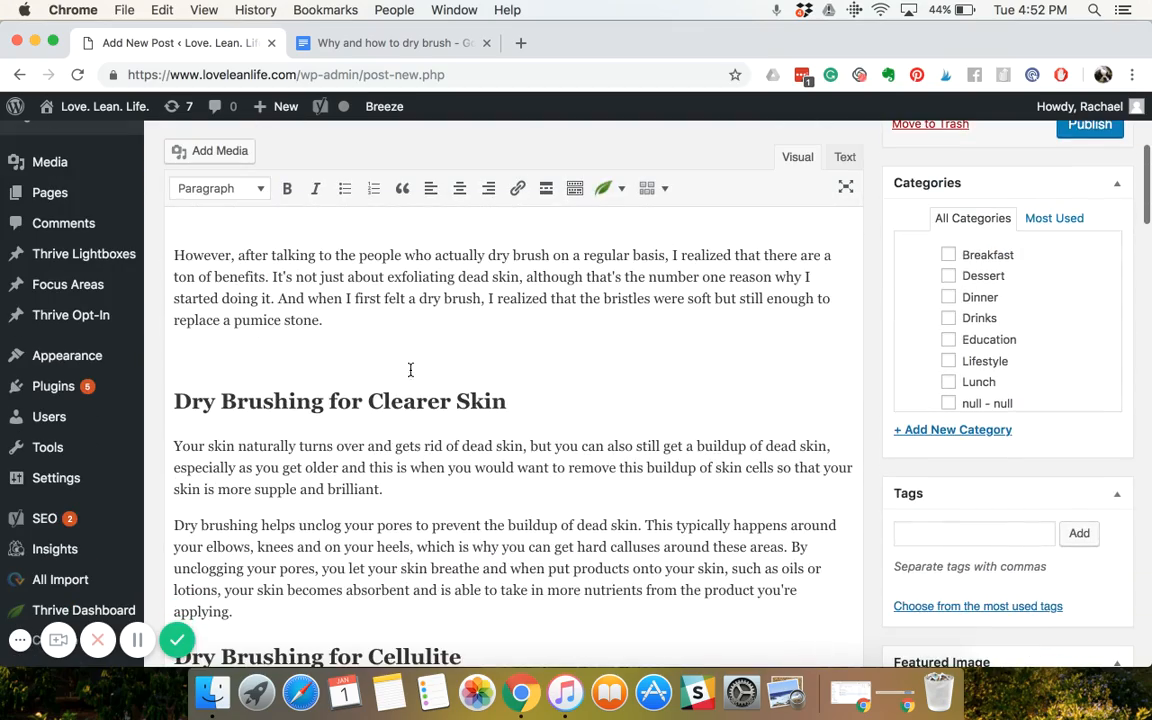
{"action": "scroll", "coordinate": [517, 407], "scroll_direction": "down", "scroll_amount": 10}
{"action": "scroll", "coordinate": [517, 407], "scroll_direction": "up", "scroll_amount": 5}
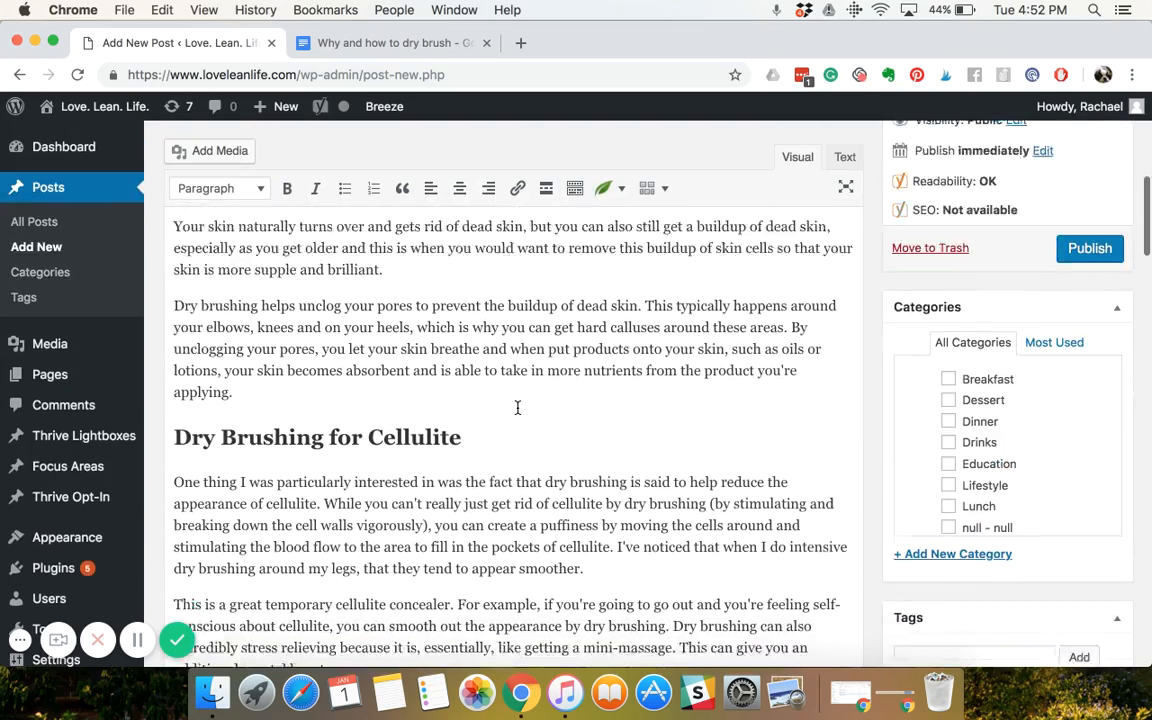
{"action": "scroll", "coordinate": [517, 407], "scroll_direction": "down", "scroll_amount": 4}
{"action": "scroll", "coordinate": [517, 407], "scroll_direction": "down", "scroll_amount": 20}
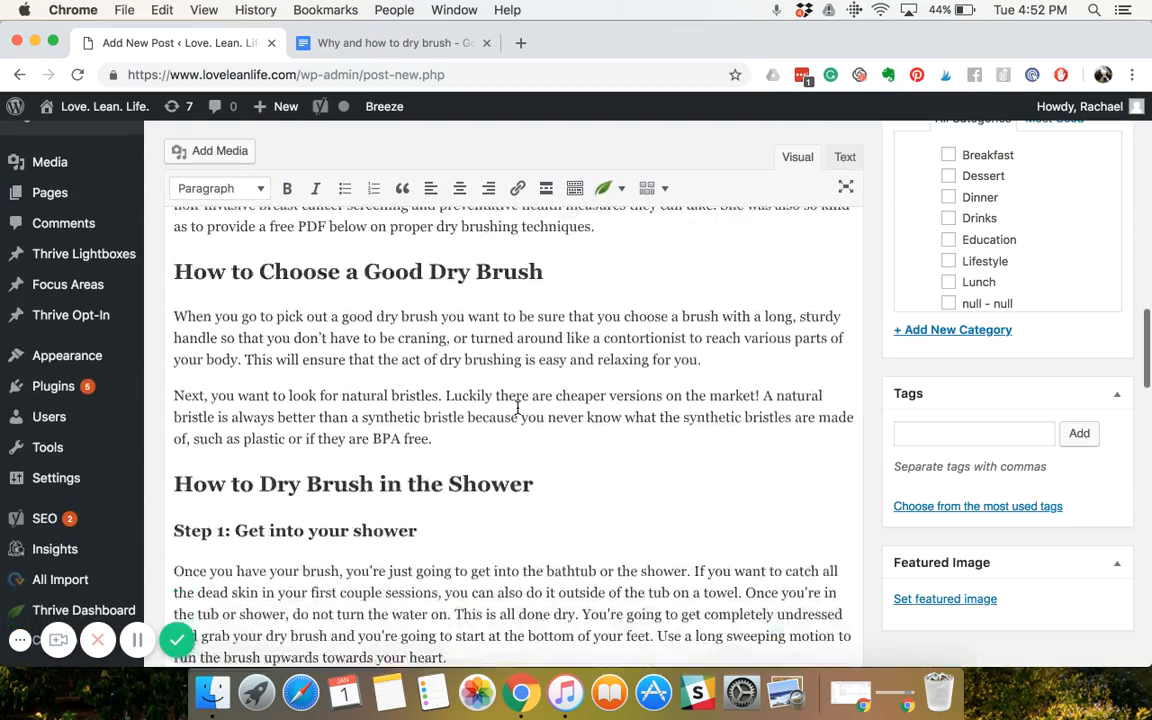
{"action": "scroll", "coordinate": [517, 407], "scroll_direction": "up", "scroll_amount": 20}
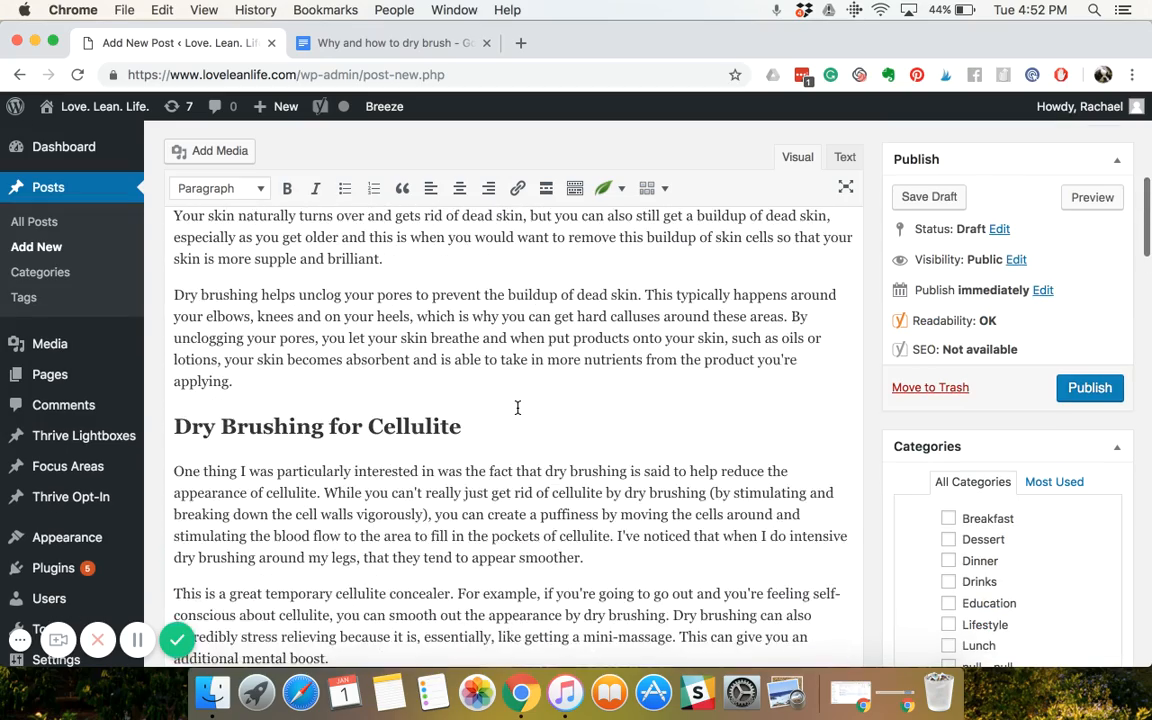
{"action": "scroll", "coordinate": [517, 407], "scroll_direction": "up", "scroll_amount": 2}
{"action": "scroll", "coordinate": [517, 407], "scroll_direction": "down", "scroll_amount": 10}
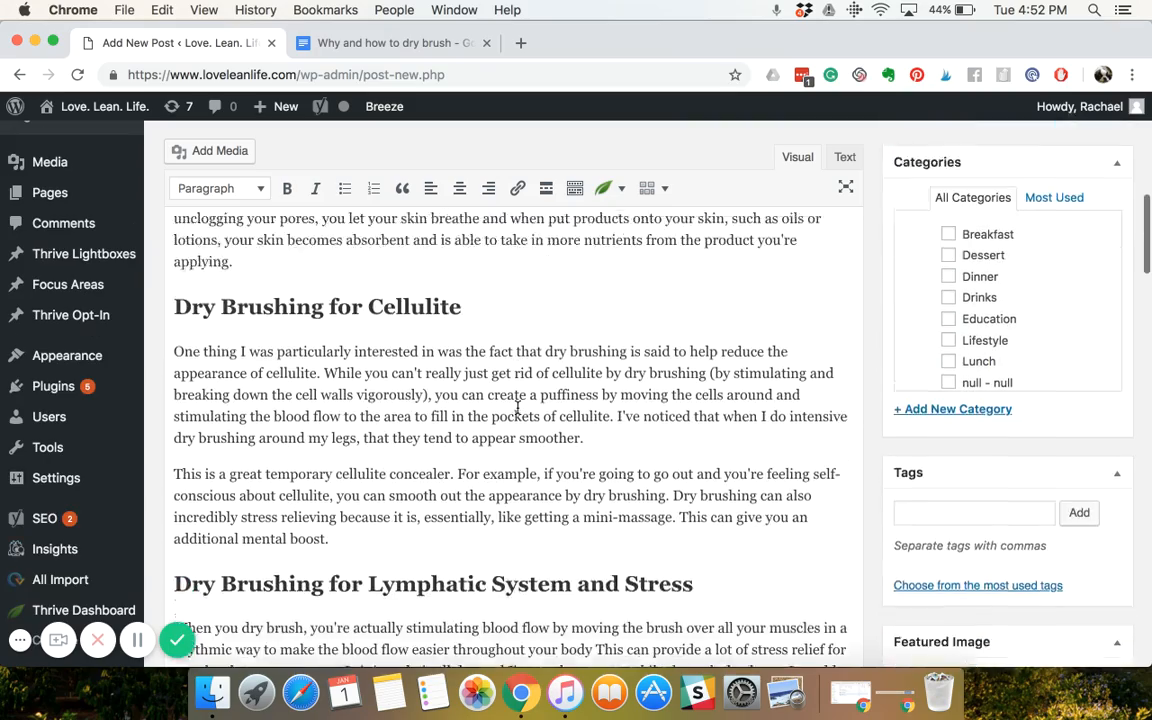
{"action": "scroll", "coordinate": [517, 407], "scroll_direction": "down", "scroll_amount": 15}
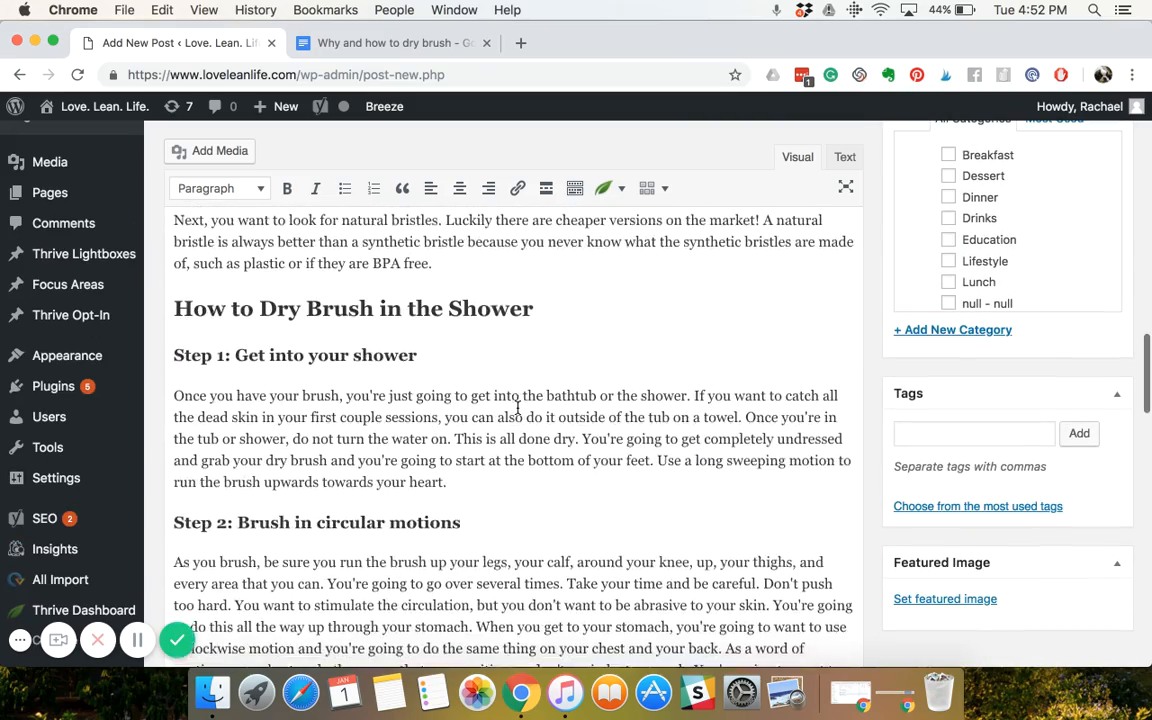
{"action": "scroll", "coordinate": [517, 407], "scroll_direction": "down", "scroll_amount": 15}
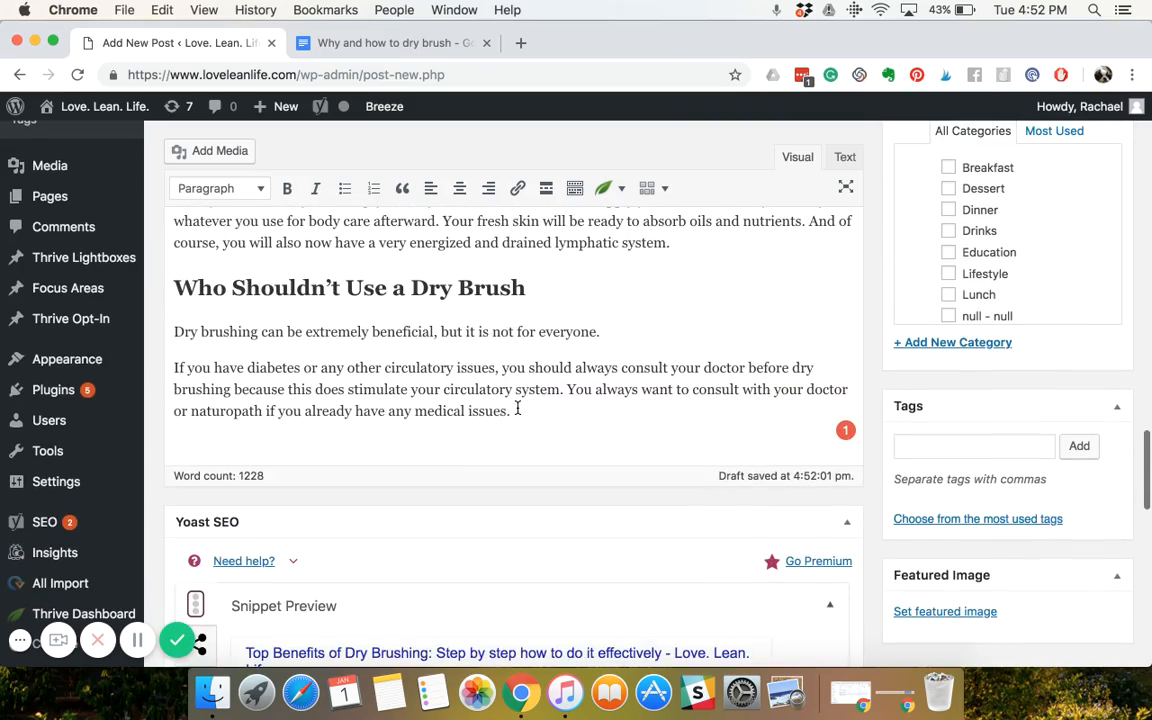
Step: Assign the post to the Education, Lifestyle and Uncategorized categories
{"action": "scroll", "coordinate": [757, 318], "scroll_direction": "up", "scroll_amount": 20}
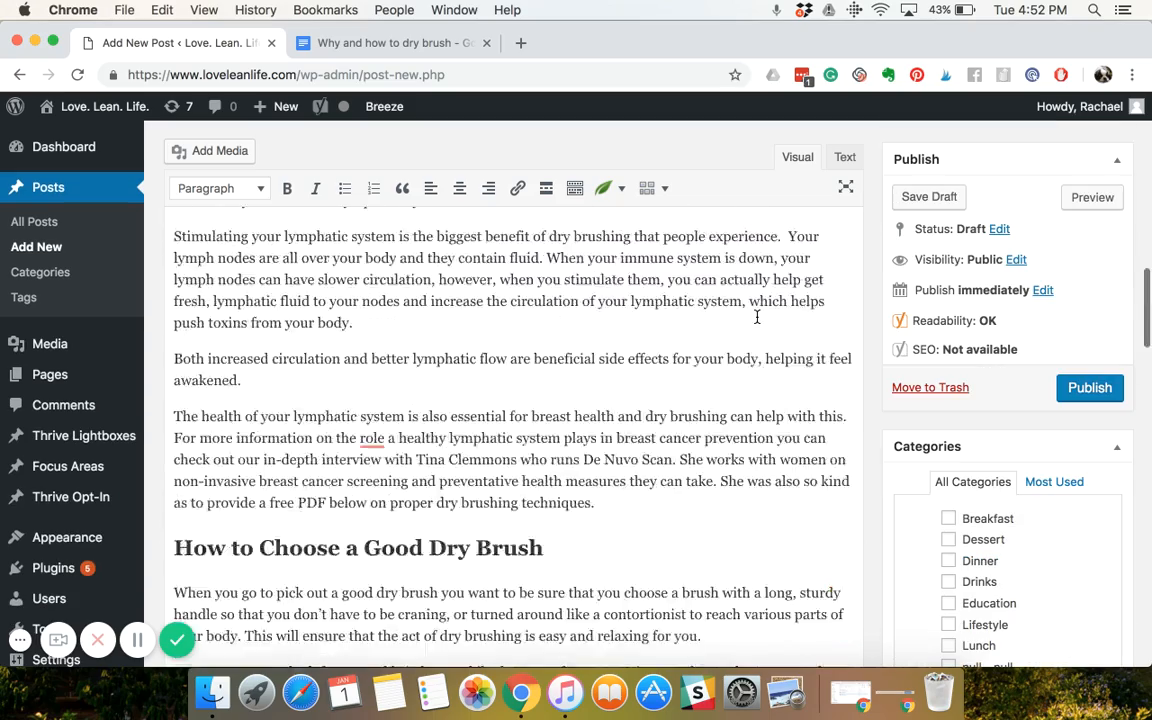
{"action": "scroll", "coordinate": [768, 321], "scroll_direction": "down", "scroll_amount": 6}
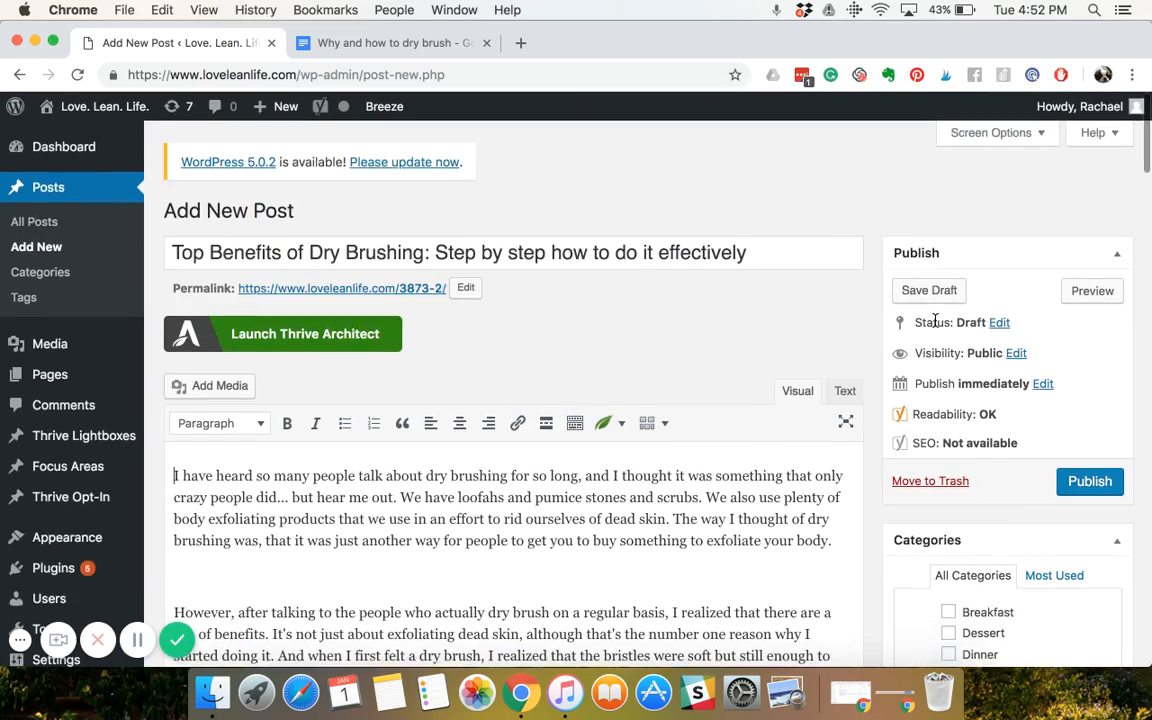
{"action": "scroll", "coordinate": [940, 330], "scroll_direction": "down", "scroll_amount": 1}
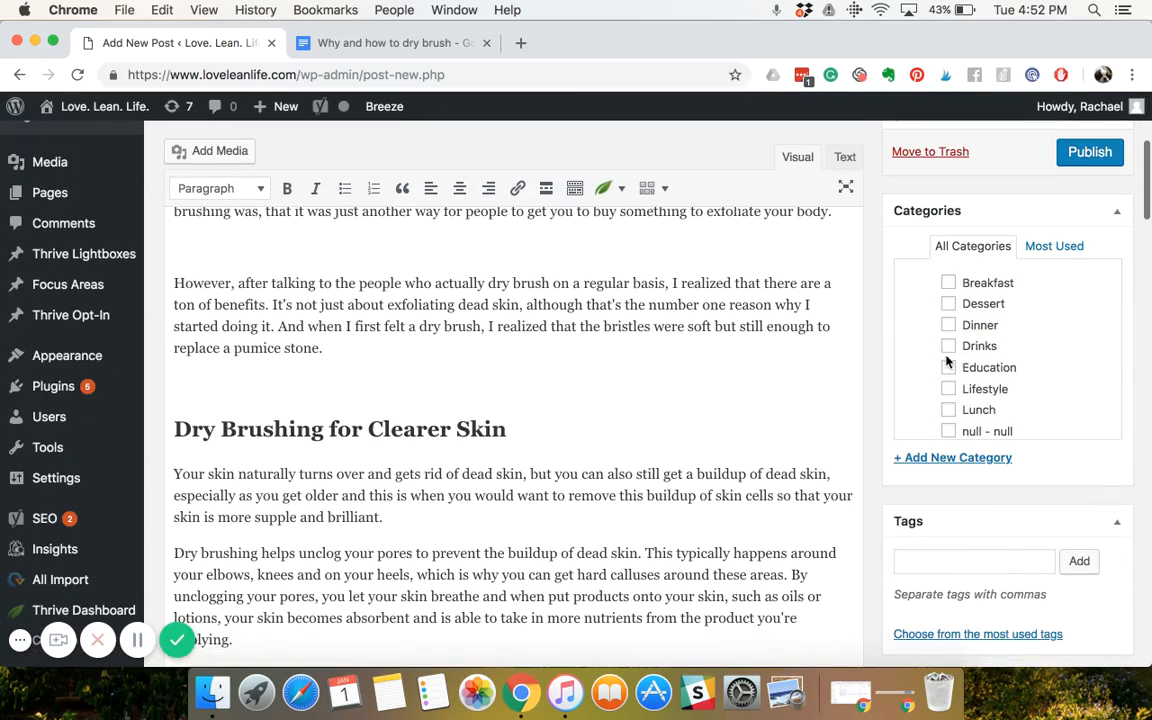
{"action": "left_click", "coordinate": [947, 396]}
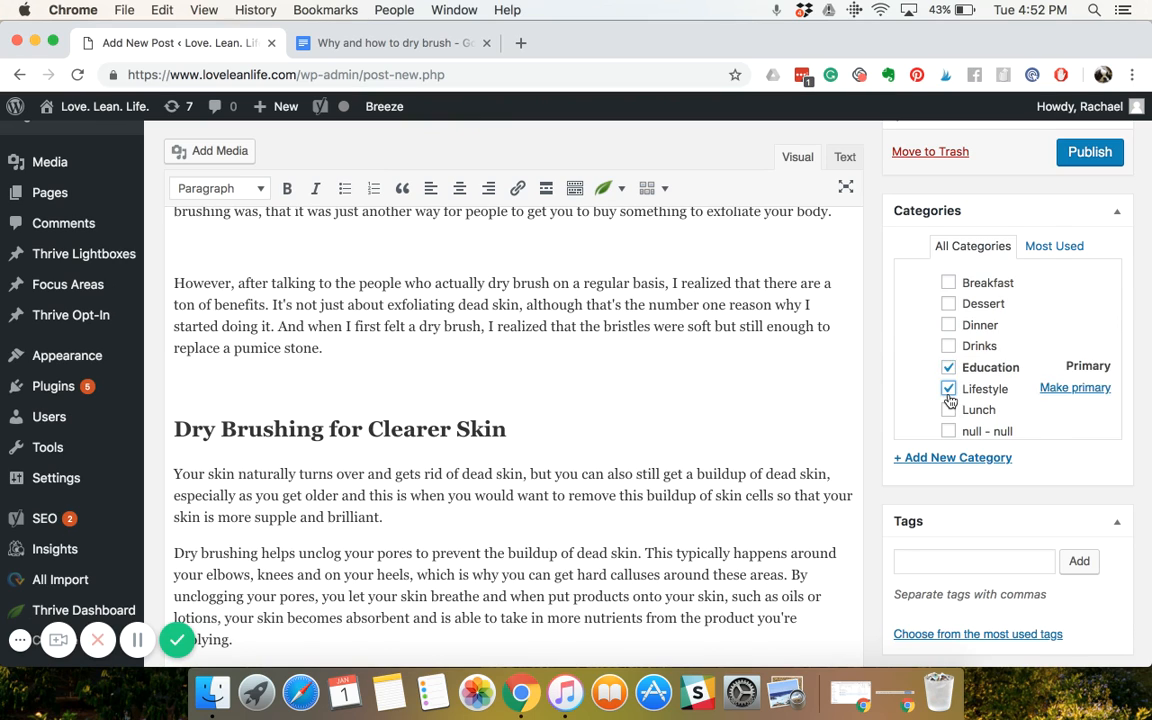
{"action": "scroll", "coordinate": [948, 410], "scroll_direction": "down", "scroll_amount": 3}
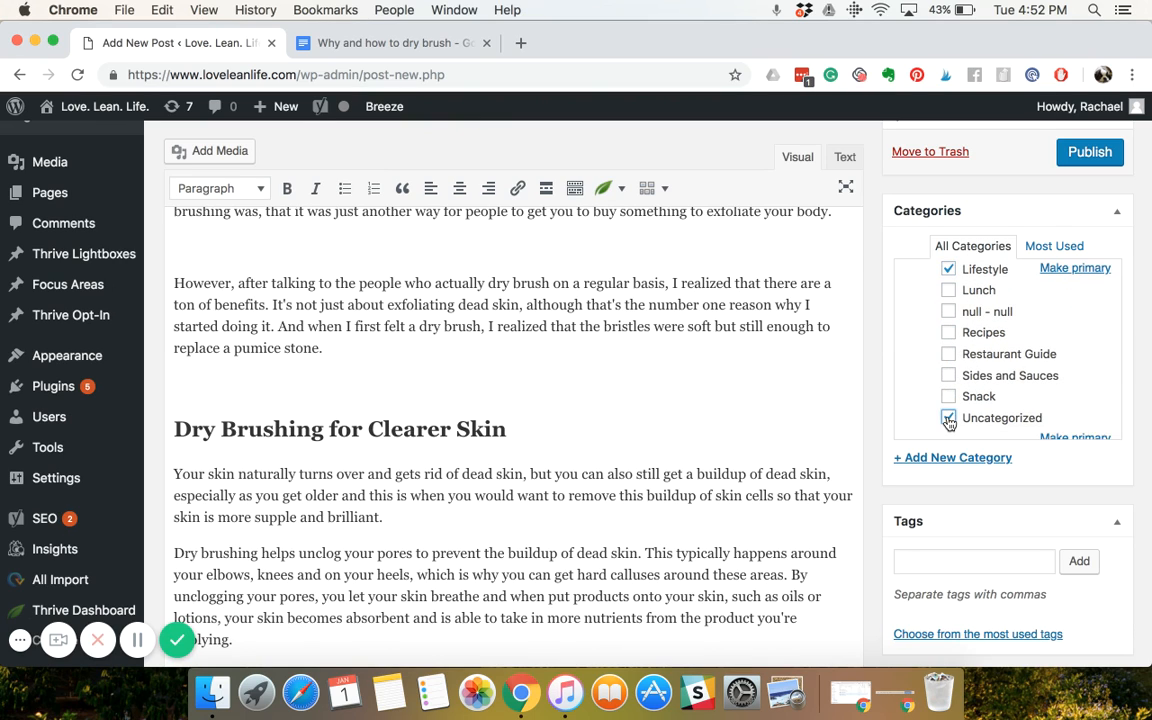
{"action": "scroll", "coordinate": [949, 422], "scroll_direction": "up", "scroll_amount": 3}
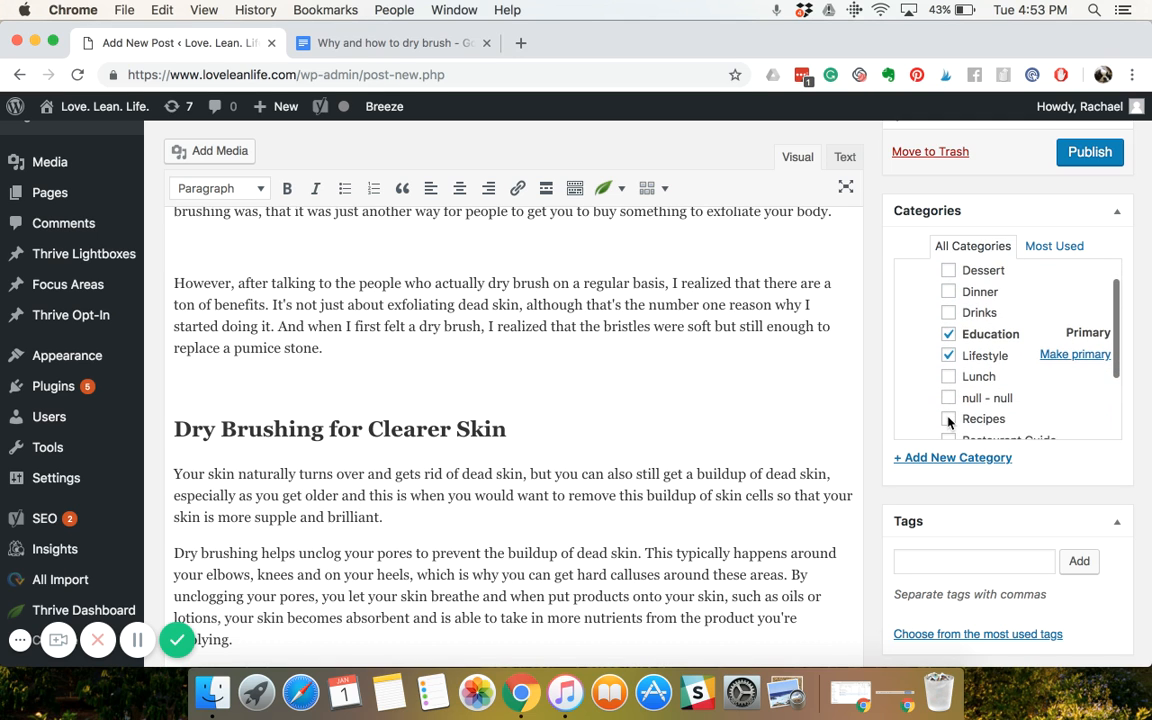
Step: Add the tags "cellulite", "dry brushing" and "how to dry brush" to the post
{"action": "scroll", "coordinate": [950, 423], "scroll_direction": "down", "scroll_amount": 5}
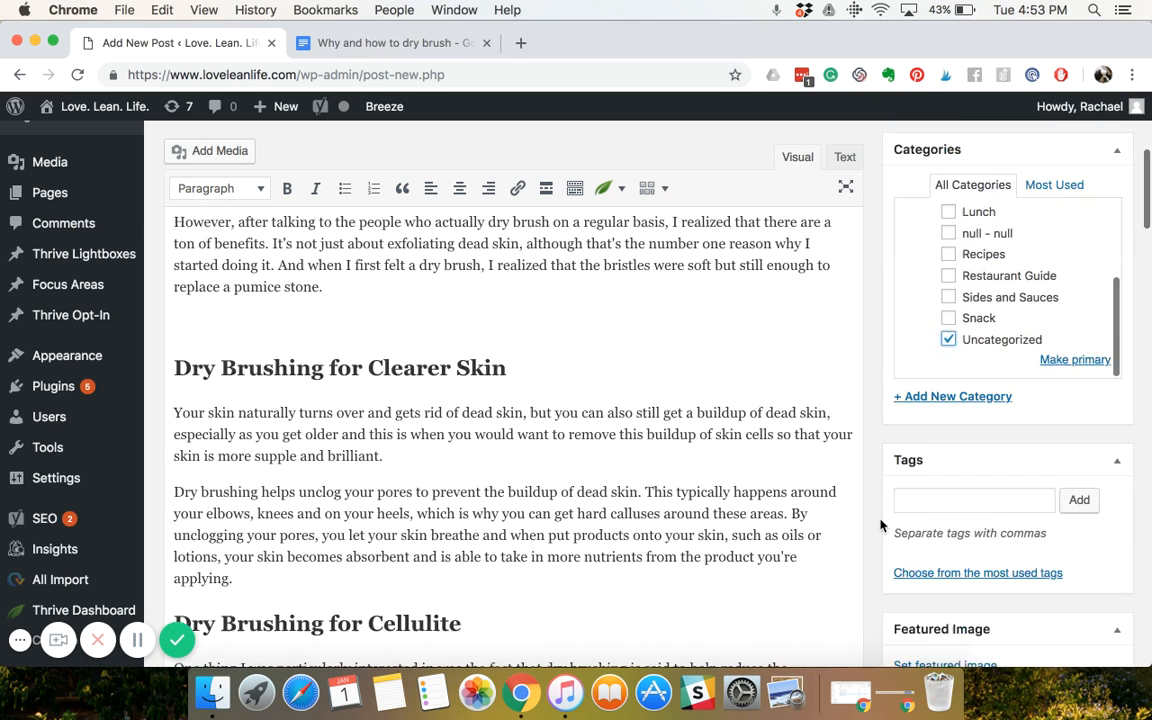
{"action": "left_click", "coordinate": [925, 447]}
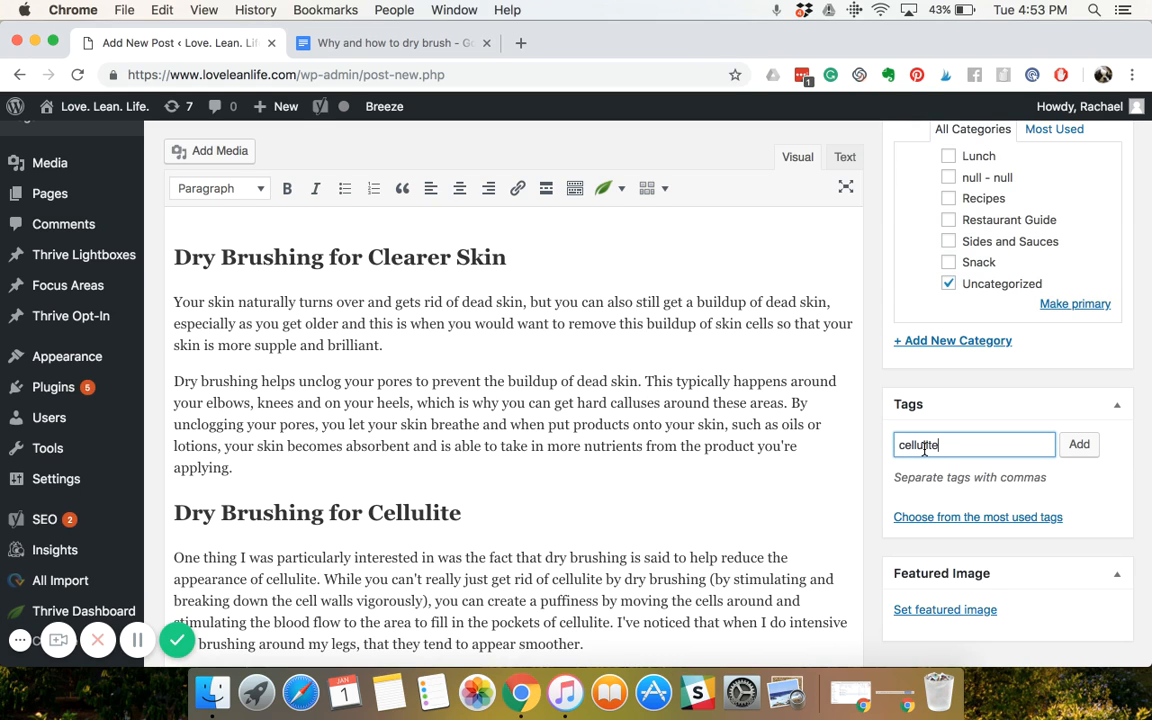
{"action": "key", "text": "Return"}
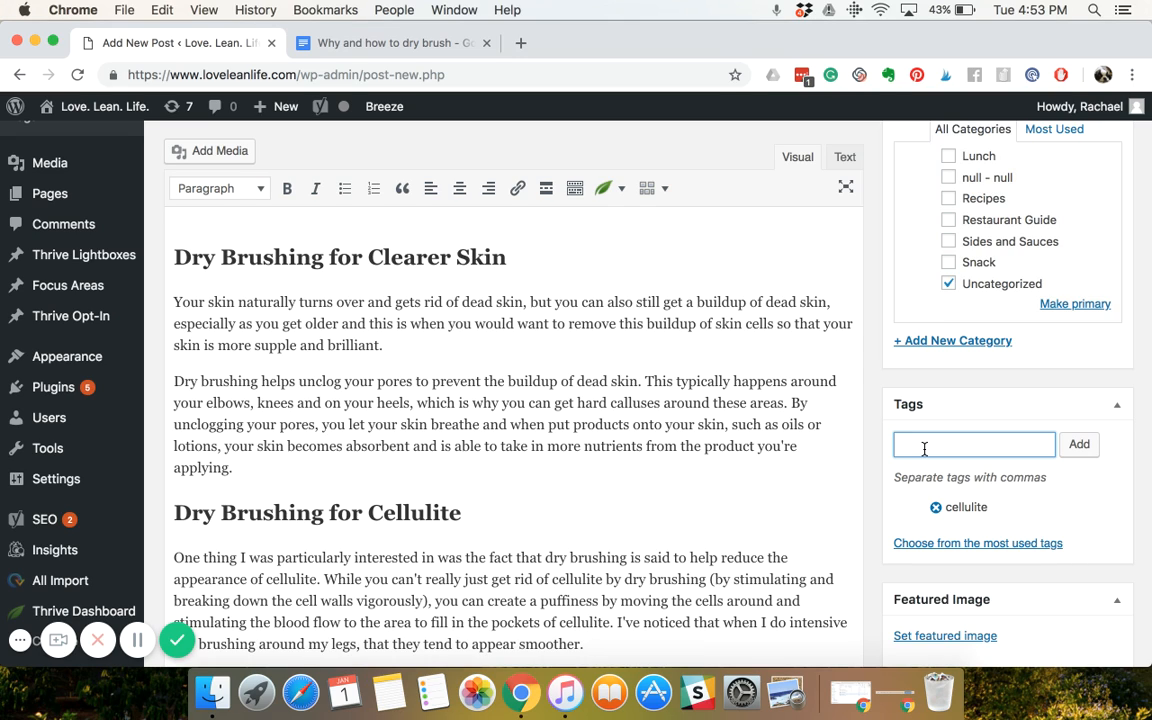
{"action": "type", "text": "dry brushing"}
{"action": "key", "text": "Return"}
{"action": "type", "text": "how to dry brush"}
{"action": "key", "text": "Return"}
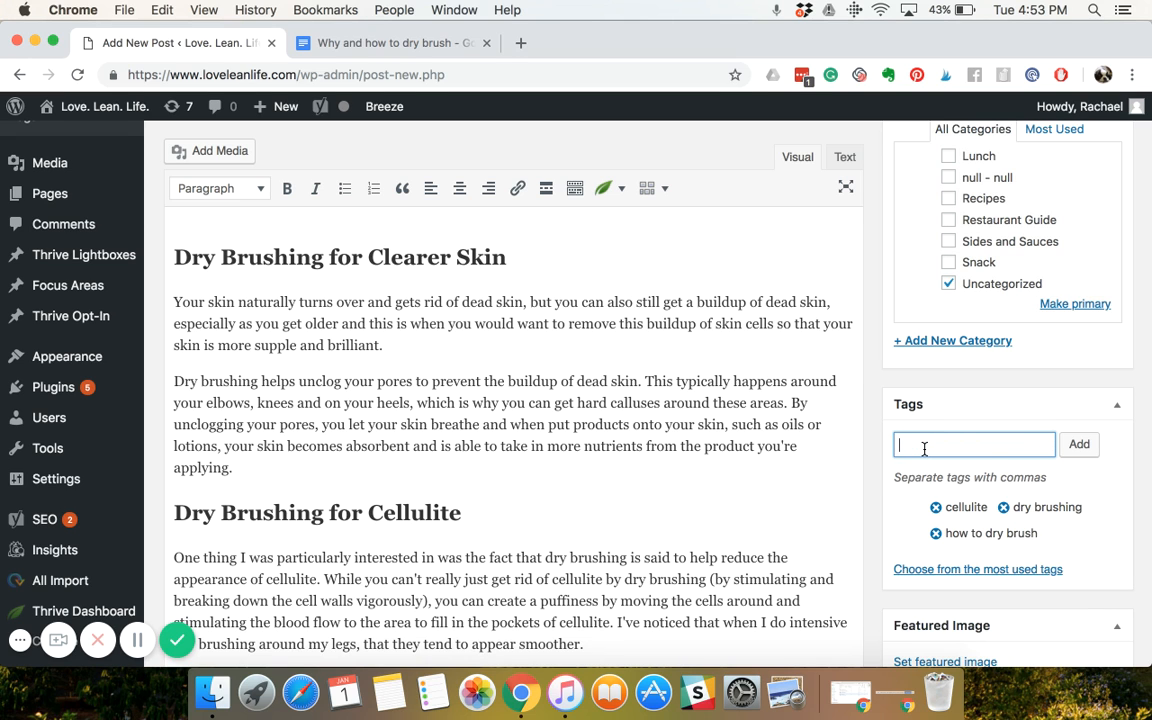
Step: Add the tags "circulation" and "lymphatic system" to the post
{"action": "scroll", "coordinate": [924, 449], "scroll_direction": "down", "scroll_amount": 5}
{"action": "type", "text": "ci"}
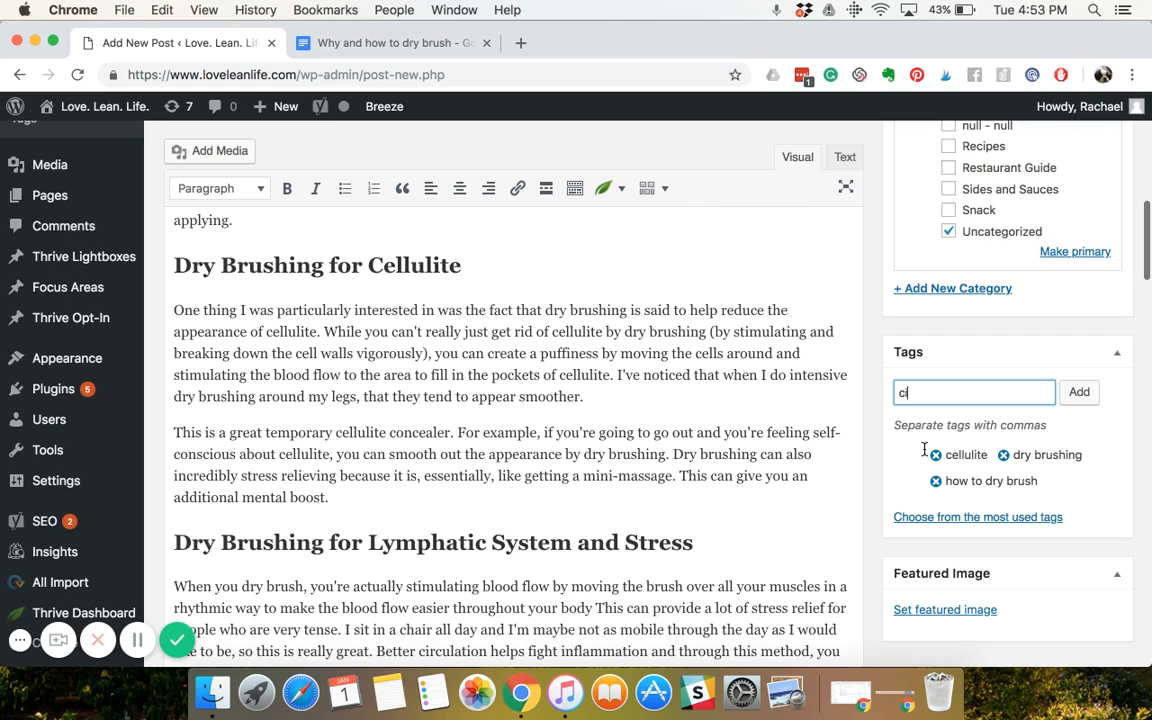
{"action": "type", "text": "rculation"}
{"action": "key", "text": "Return"}
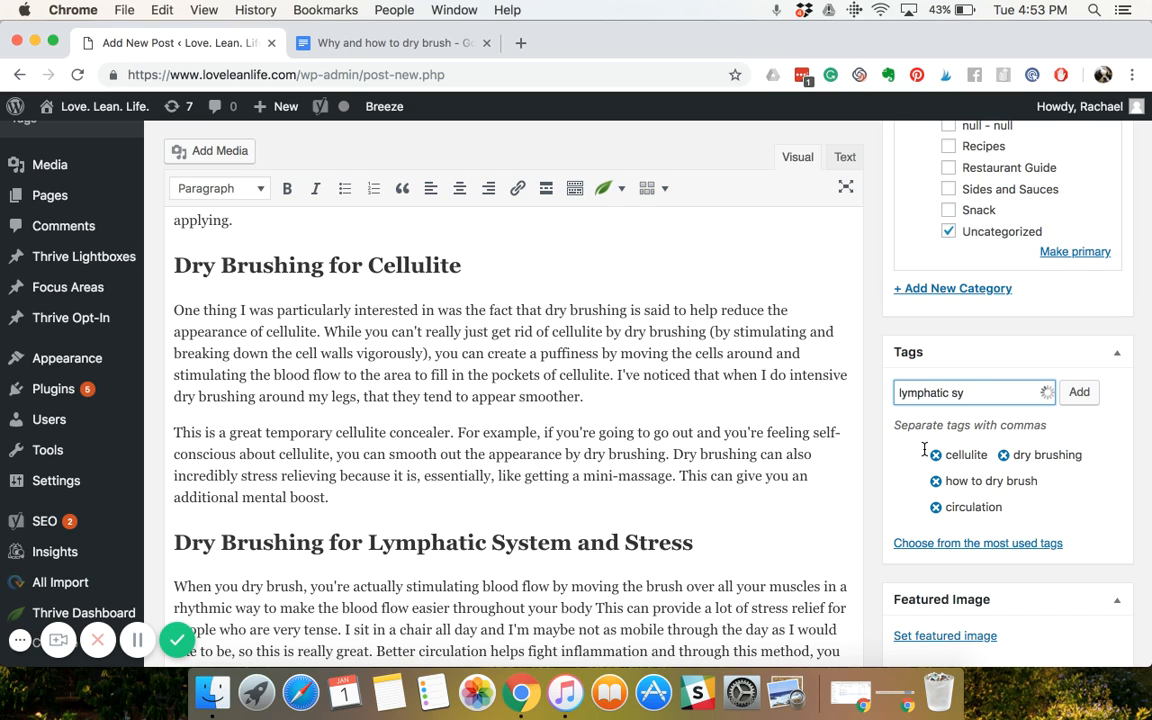
{"action": "type", "text": "lymphatic system"}
{"action": "key", "text": "Return"}
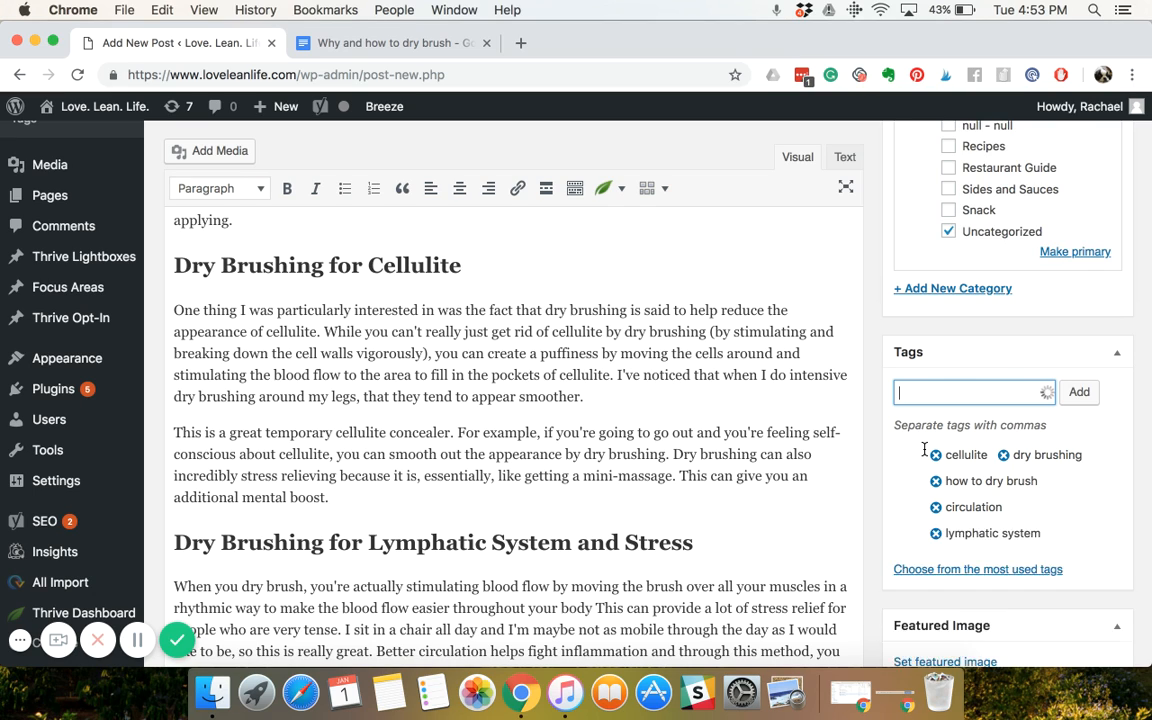
Step: Upload Dry Brushing Tutorial.jpg and Dry Brushing How To.jpg from the desktop, and set the Tutorial image as the post's featured image
{"action": "scroll", "coordinate": [987, 468], "scroll_direction": "down", "scroll_amount": 4}
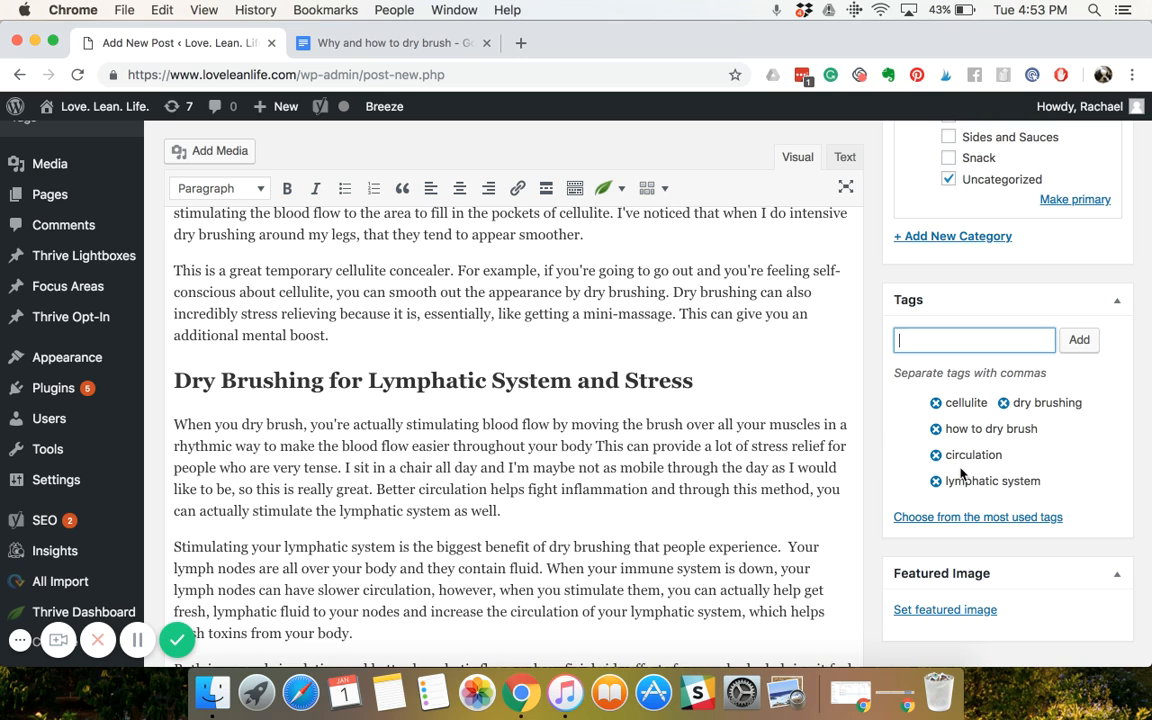
{"action": "scroll", "coordinate": [958, 475], "scroll_direction": "down", "scroll_amount": 10}
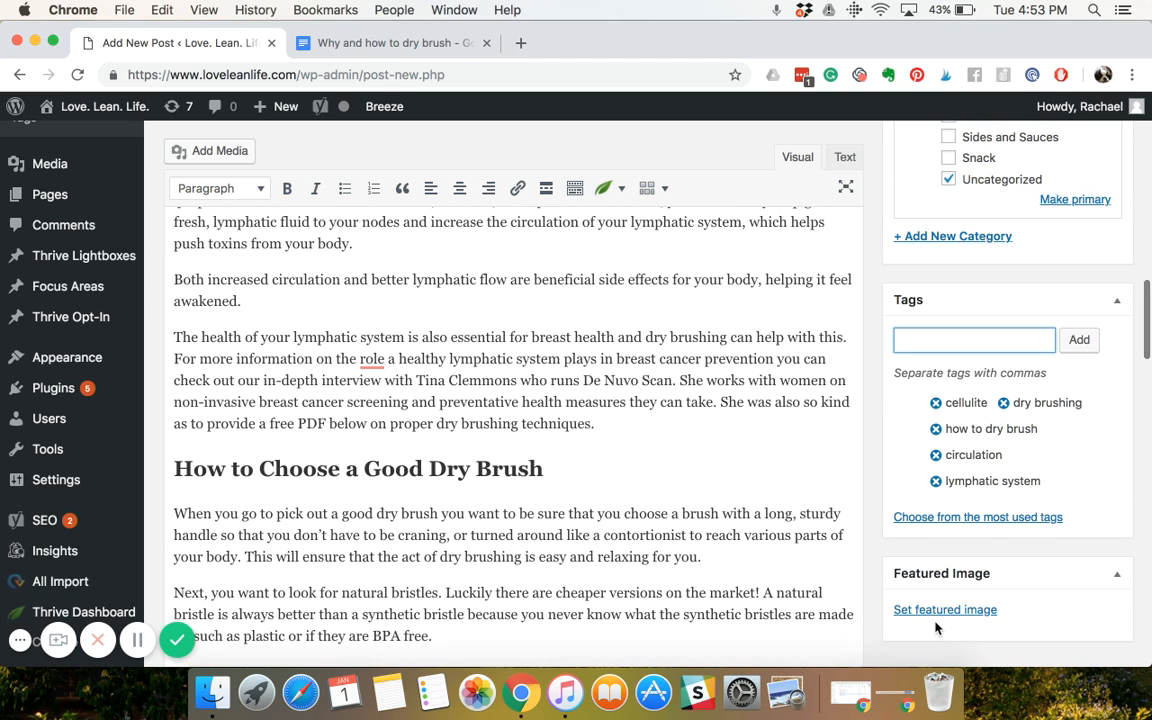
{"action": "left_click", "coordinate": [937, 612]}
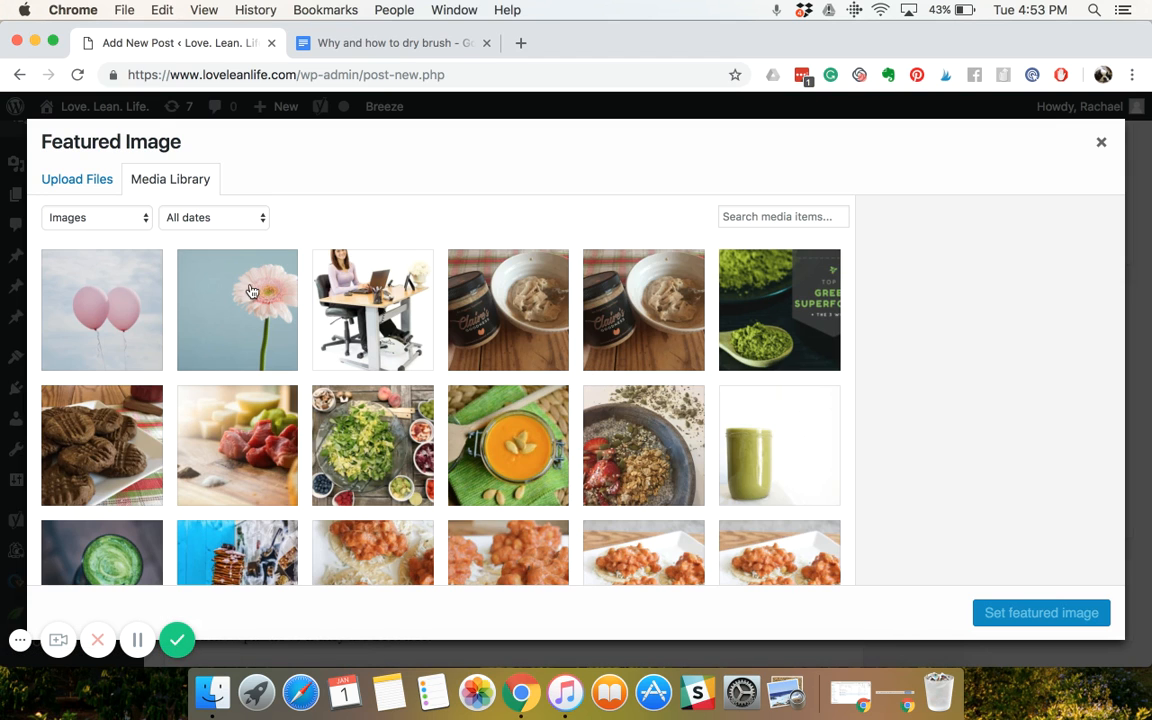
{"action": "left_click", "coordinate": [89, 182]}
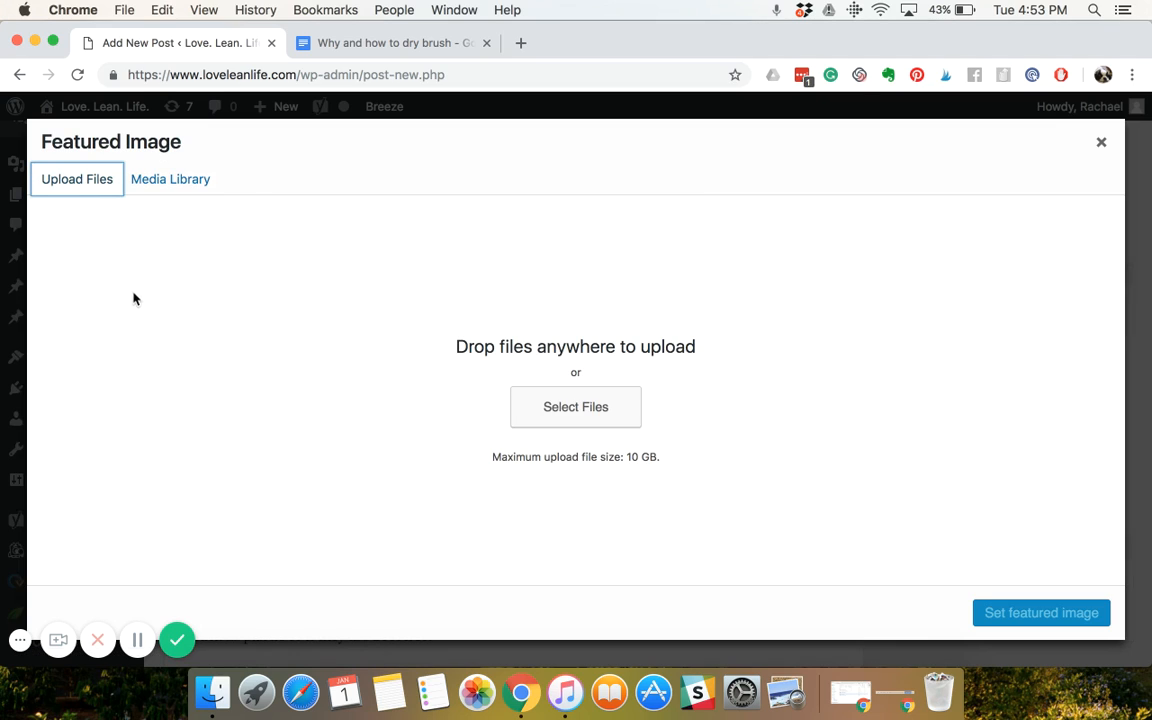
{"action": "left_click", "coordinate": [536, 404]}
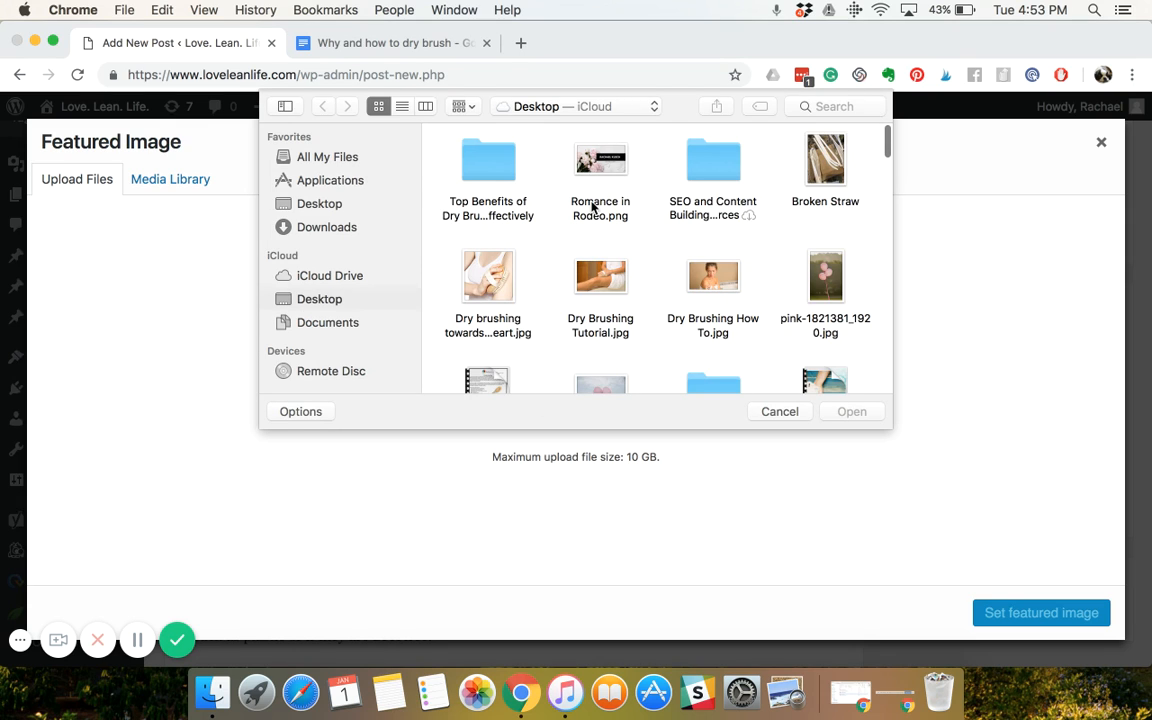
{"action": "left_click", "coordinate": [607, 287]}
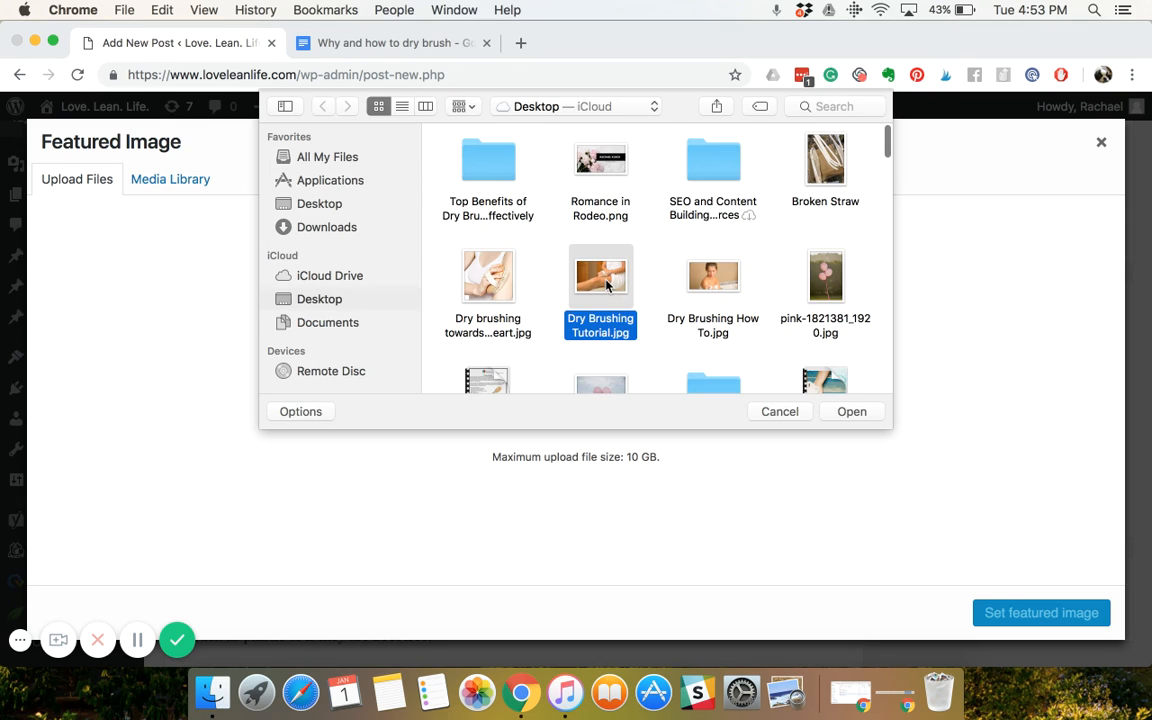
{"action": "left_click", "coordinate": [712, 289], "text": "super"}
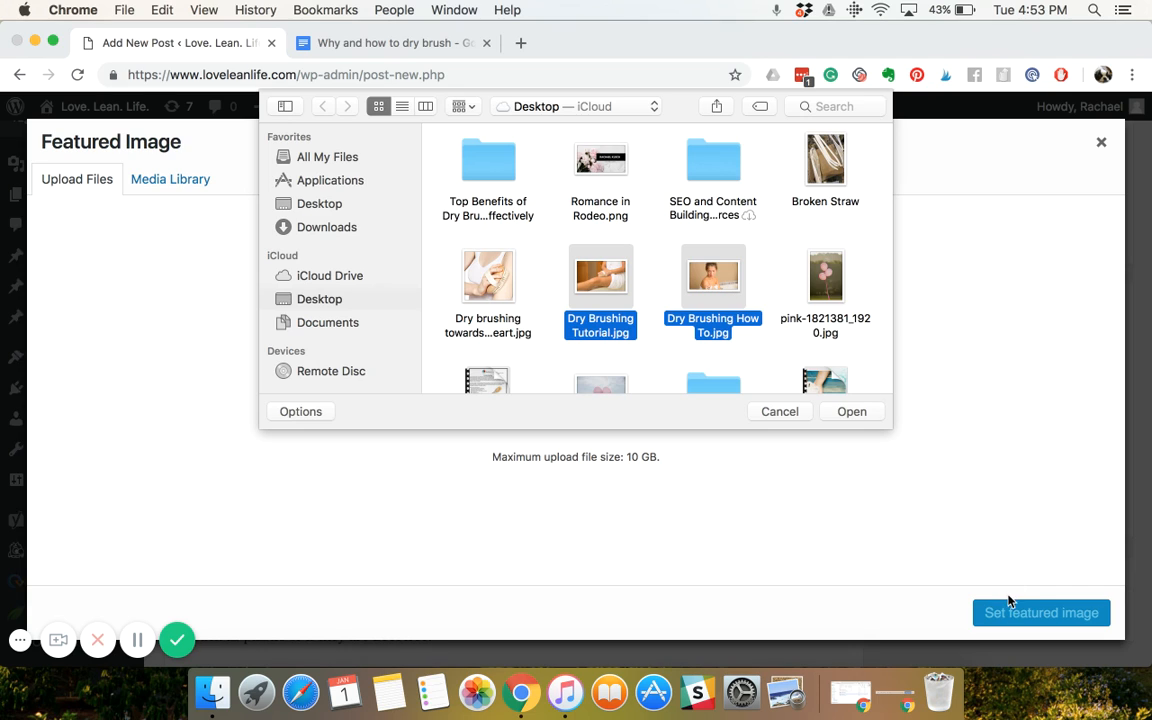
{"action": "left_click", "coordinate": [866, 411]}
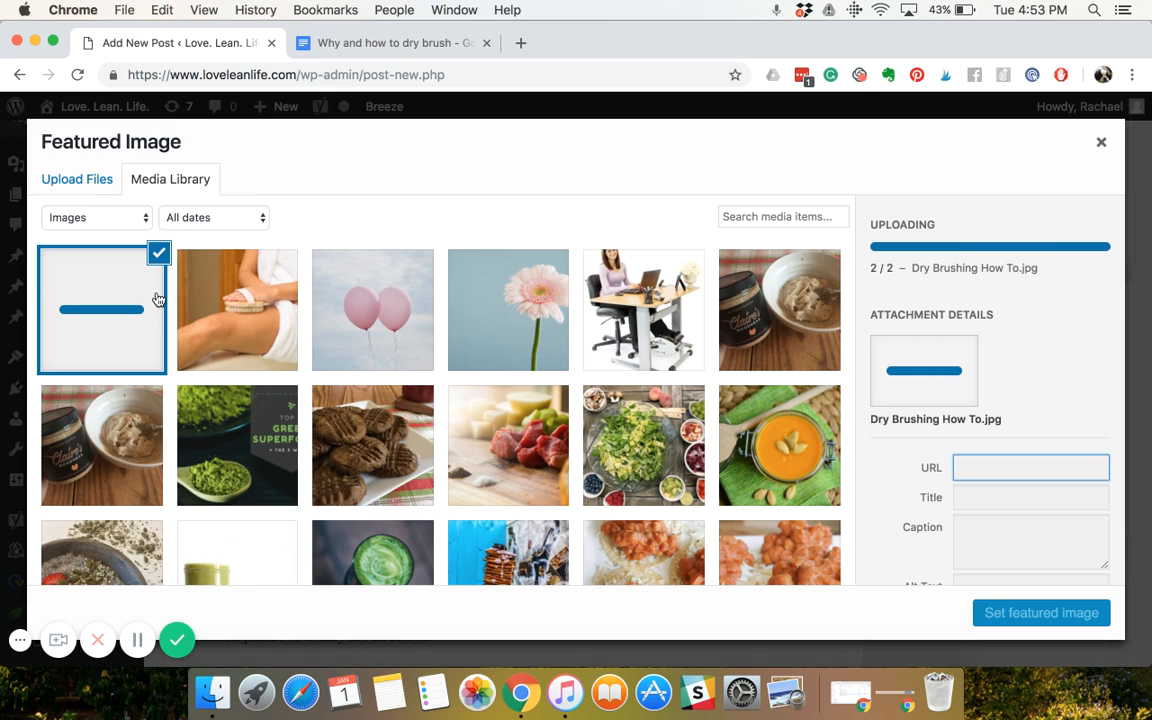
{"action": "left_click", "coordinate": [237, 316]}
{"action": "left_click", "coordinate": [995, 612]}
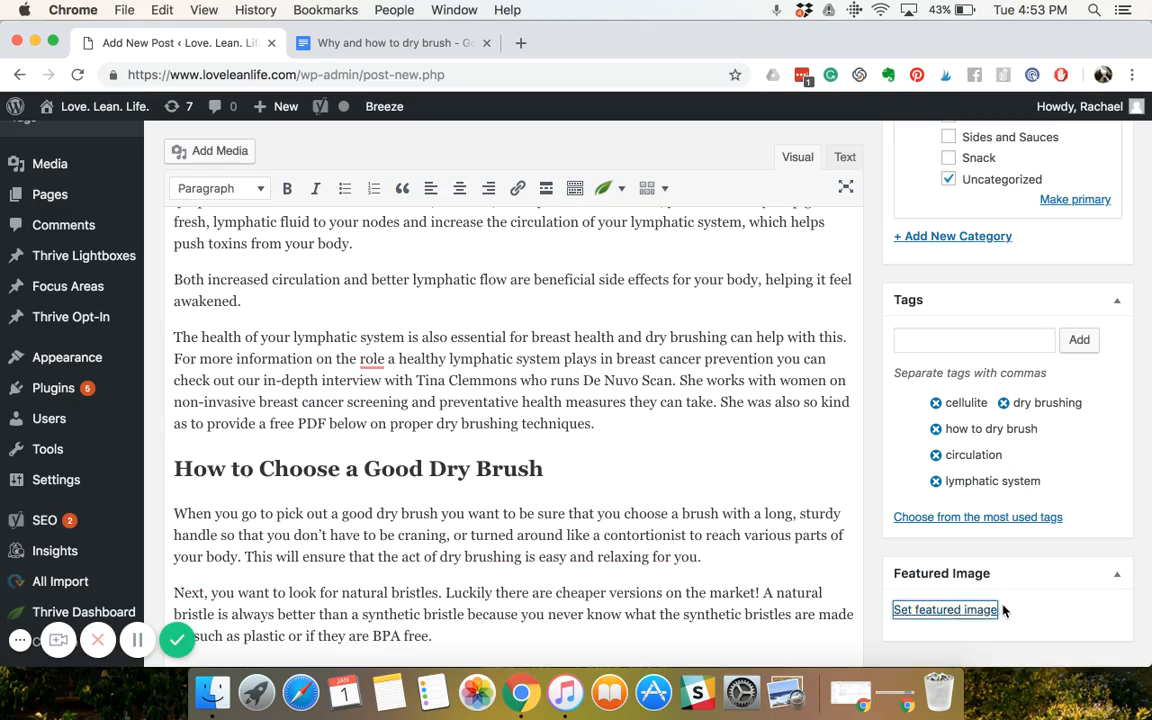
Step: Insert an empty line above the "How to Choose a Good Dry Brush" heading and place the cursor in it
{"action": "scroll", "coordinate": [515, 450], "scroll_direction": "up", "scroll_amount": 2}
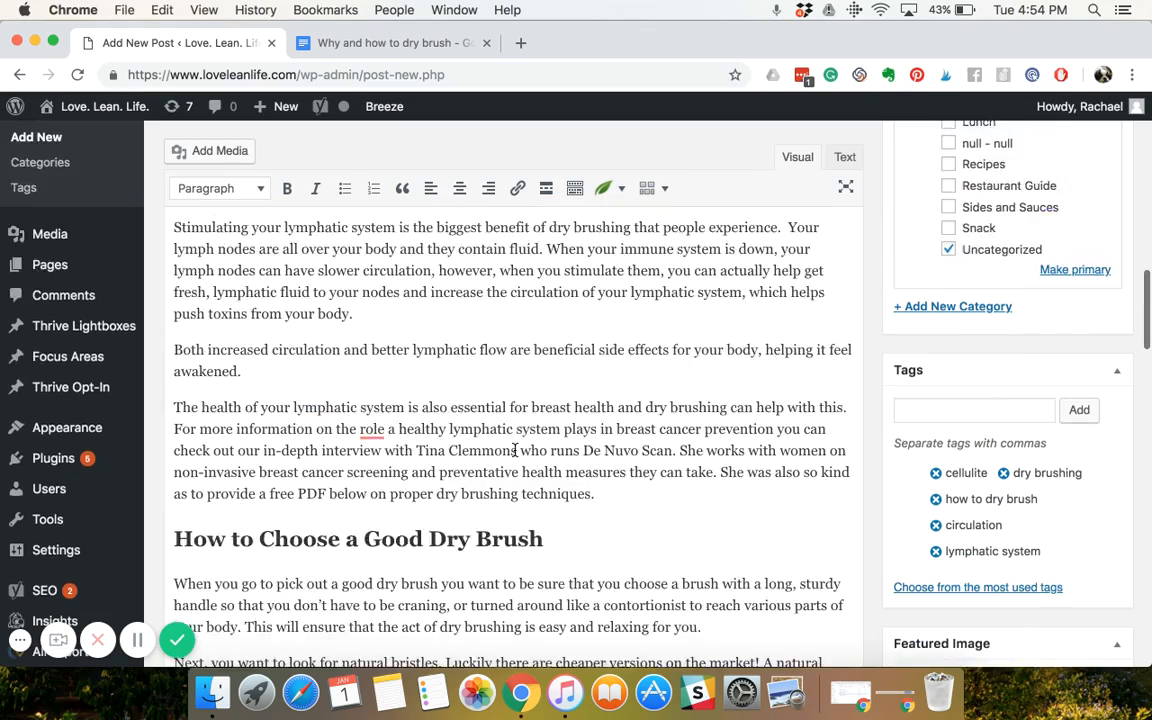
{"action": "scroll", "coordinate": [515, 450], "scroll_direction": "up", "scroll_amount": 15}
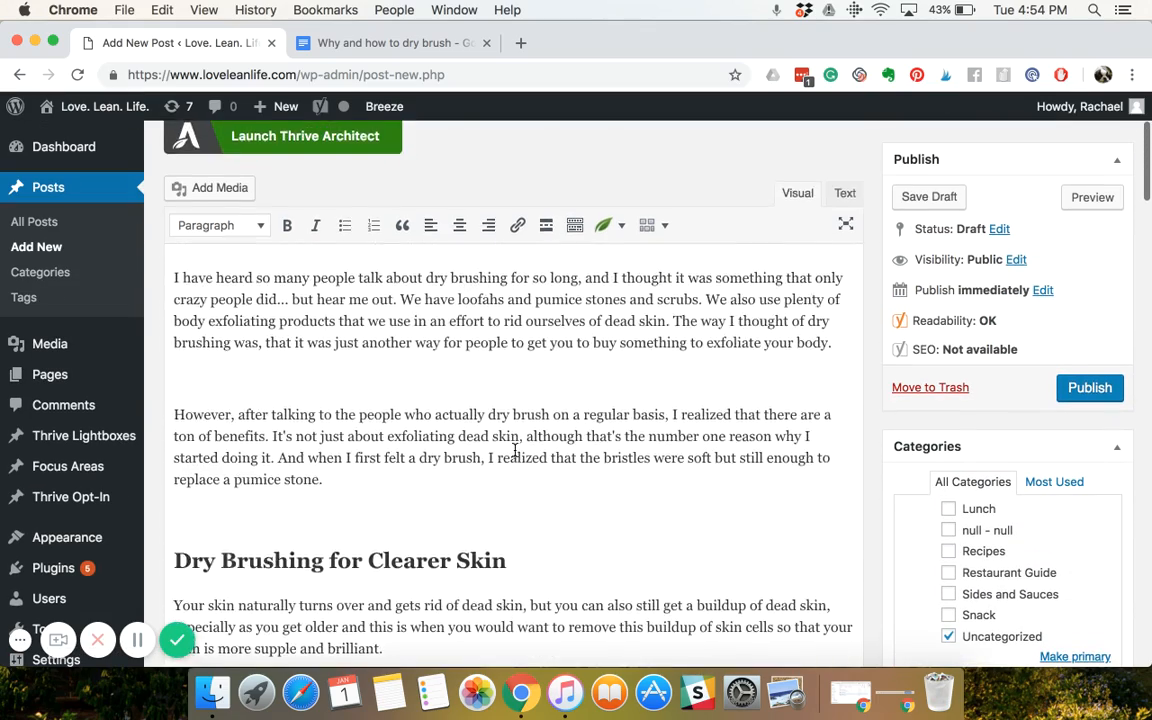
{"action": "scroll", "coordinate": [515, 450], "scroll_direction": "up", "scroll_amount": 3}
{"action": "scroll", "coordinate": [515, 450], "scroll_direction": "down", "scroll_amount": 15}
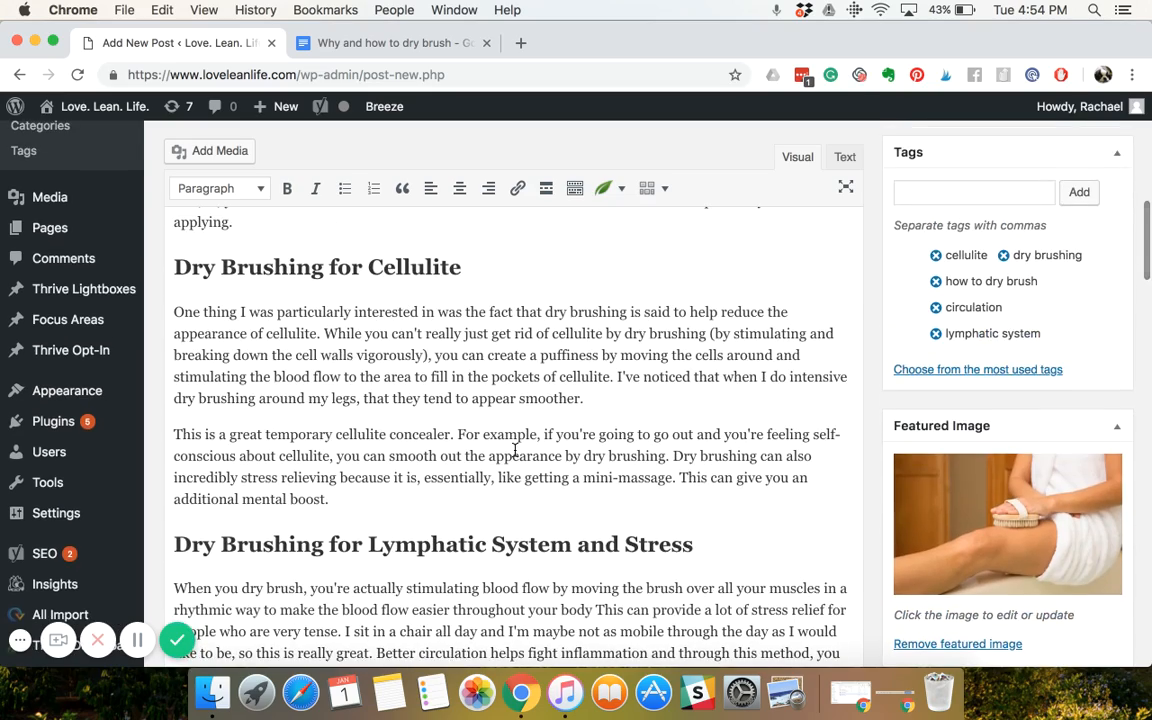
{"action": "scroll", "coordinate": [515, 450], "scroll_direction": "down", "scroll_amount": 12}
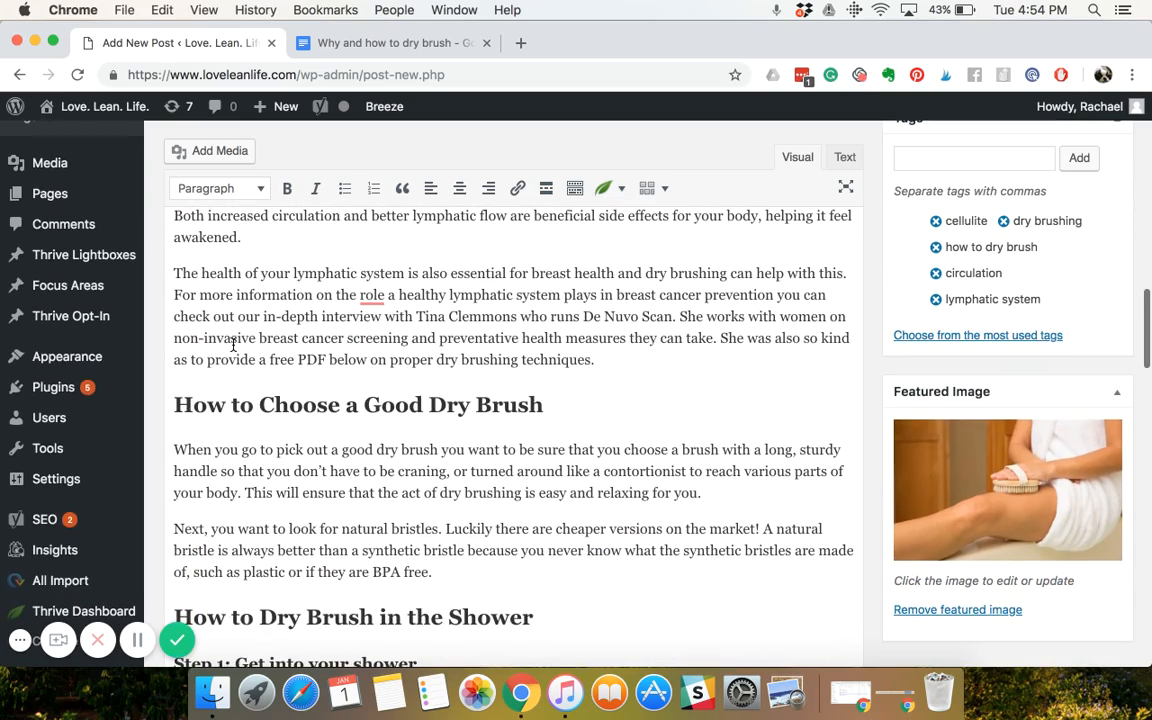
{"action": "left_click", "coordinate": [178, 383]}
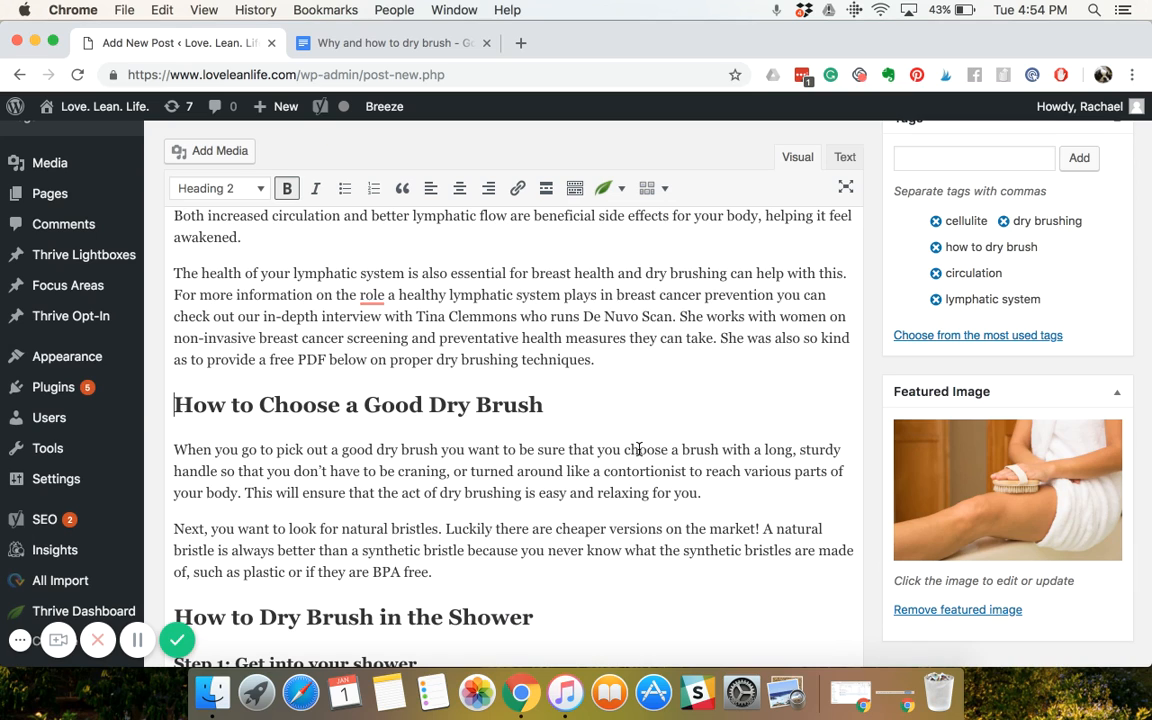
{"action": "key", "text": "Return"}
{"action": "left_click", "coordinate": [342, 352]}
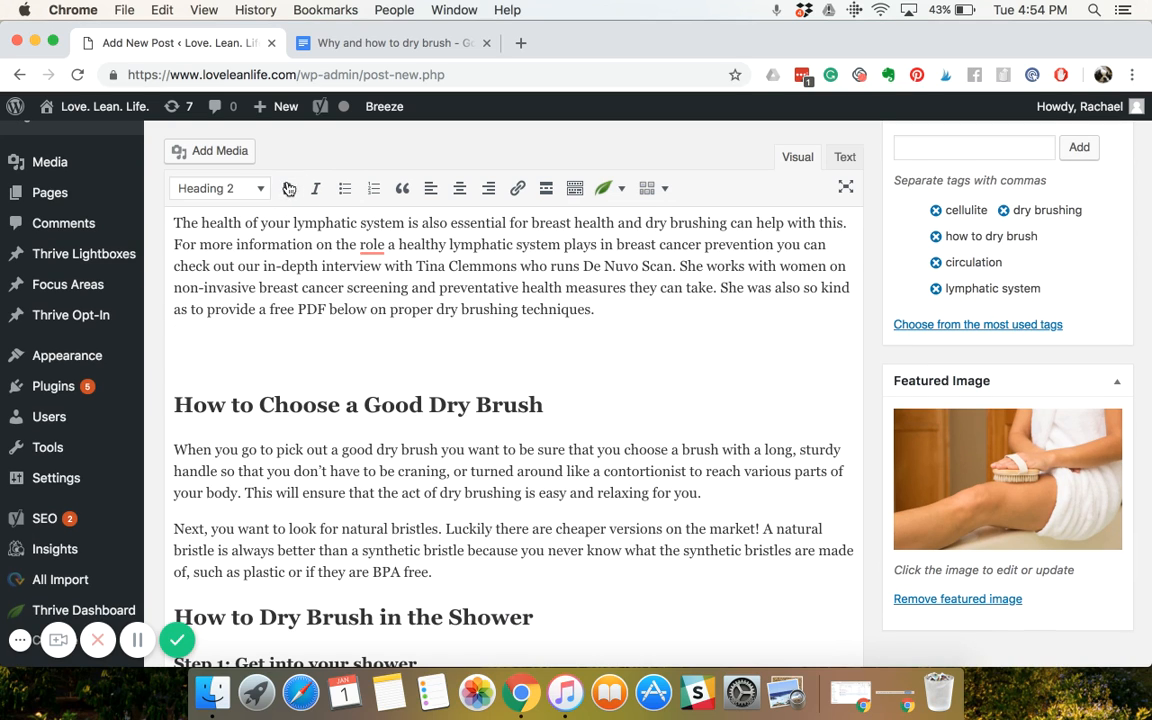
Step: Choose Dry-Brushing-How-To.jpg from the media library for the post and caption it "How to dry brush quickly and easily. Step by step."
{"action": "scroll", "coordinate": [564, 446], "scroll_direction": "up", "scroll_amount": 15}
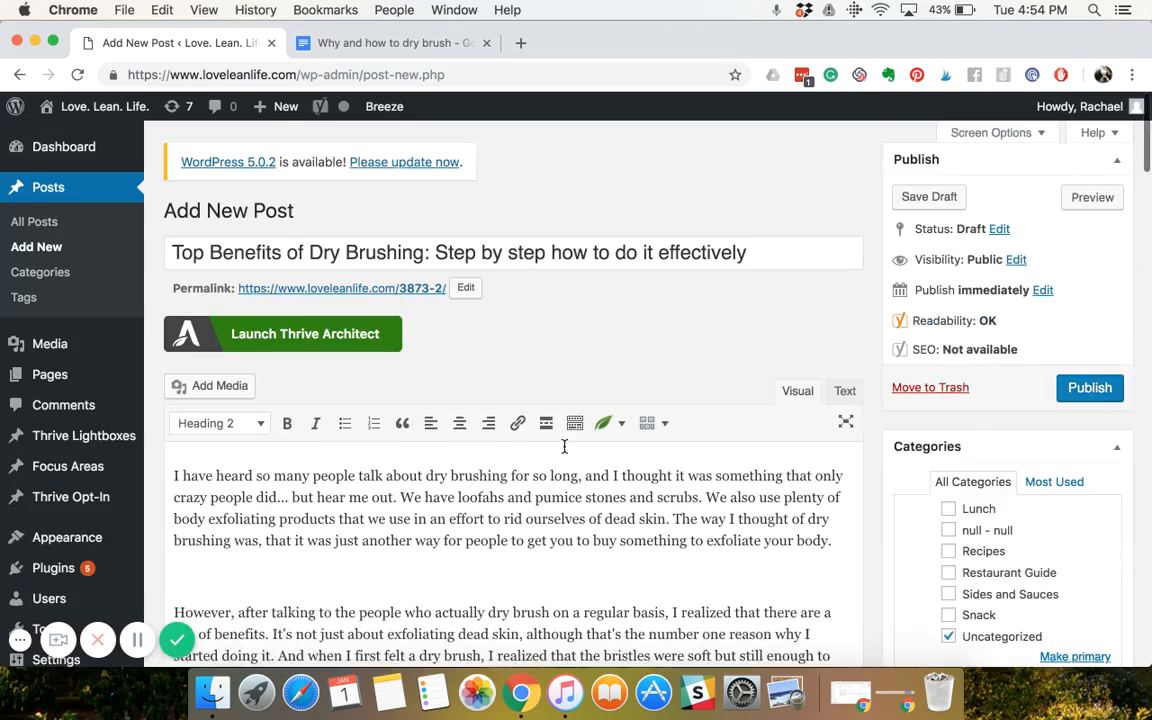
{"action": "scroll", "coordinate": [564, 446], "scroll_direction": "down", "scroll_amount": 15}
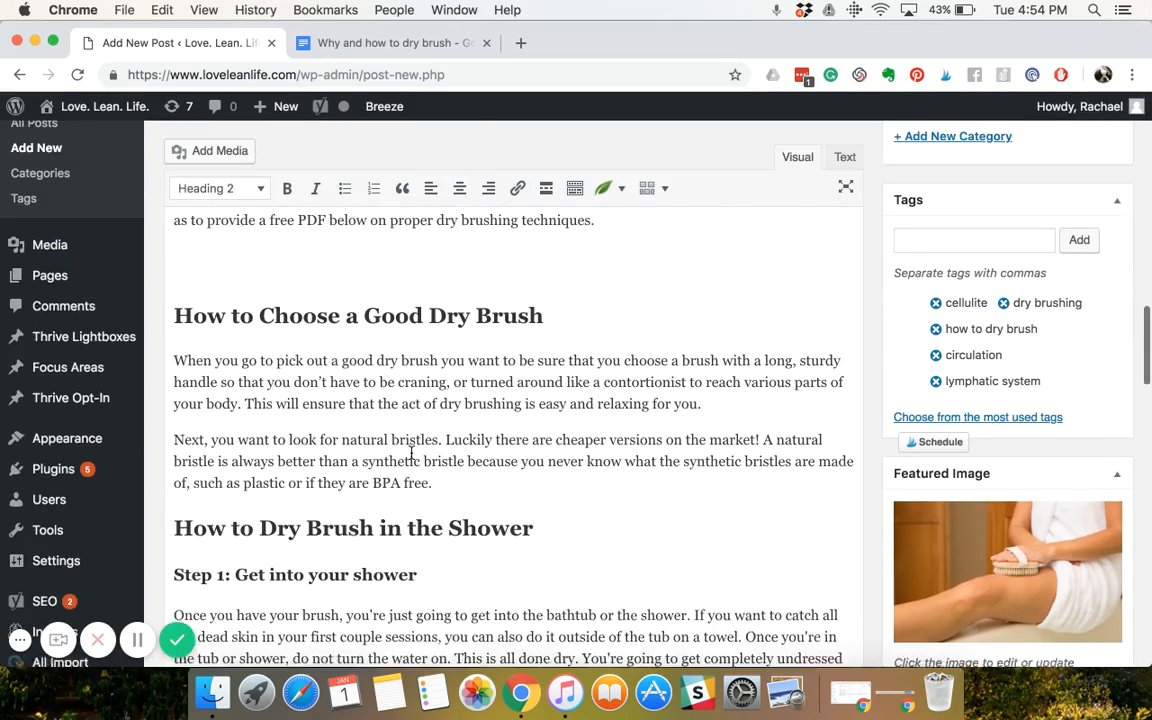
{"action": "scroll", "coordinate": [411, 453], "scroll_direction": "up", "scroll_amount": 1}
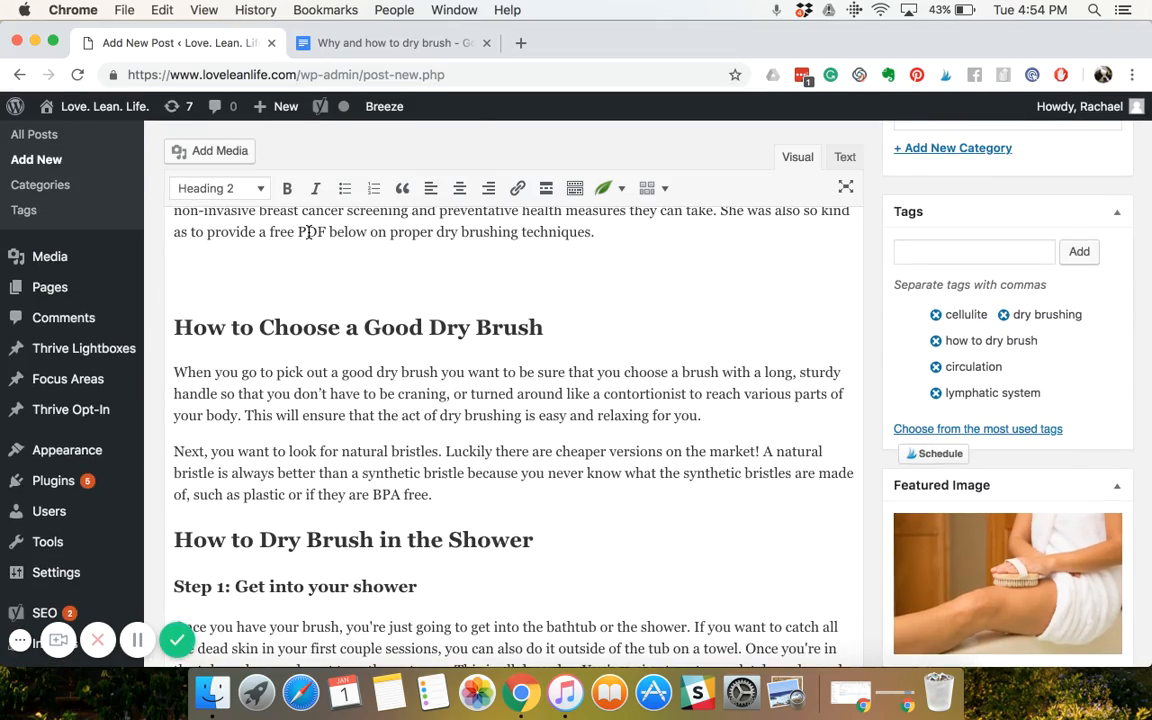
{"action": "left_click", "coordinate": [210, 151]}
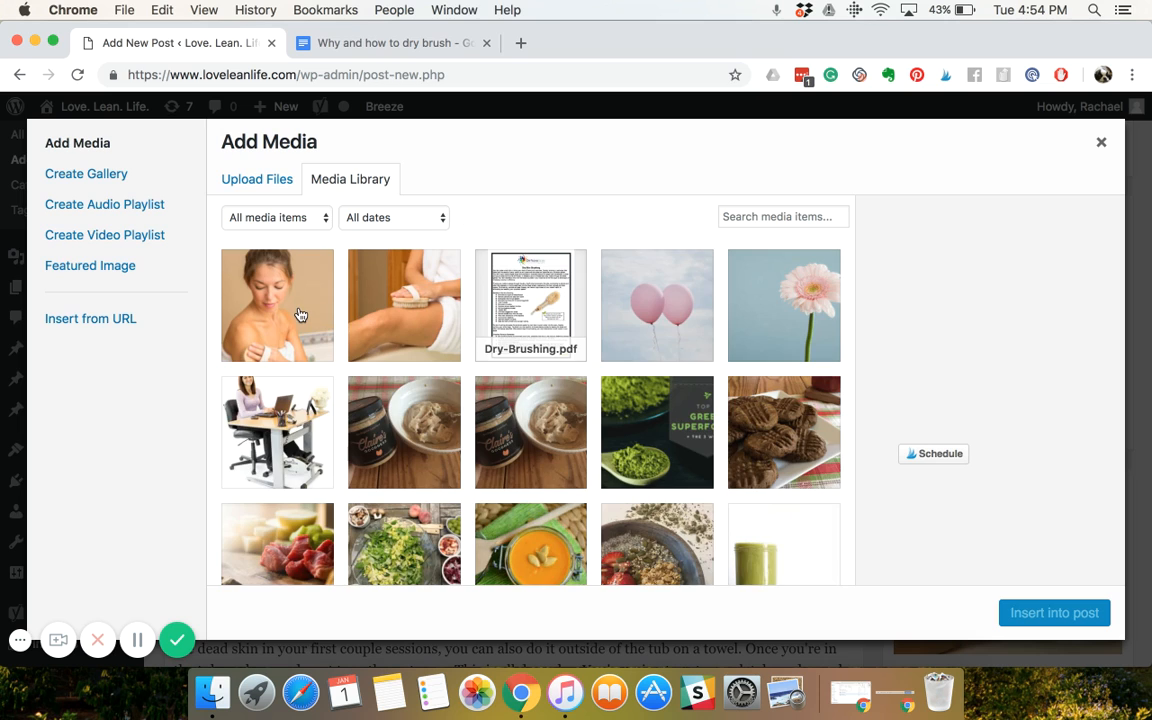
{"action": "left_click", "coordinate": [270, 282]}
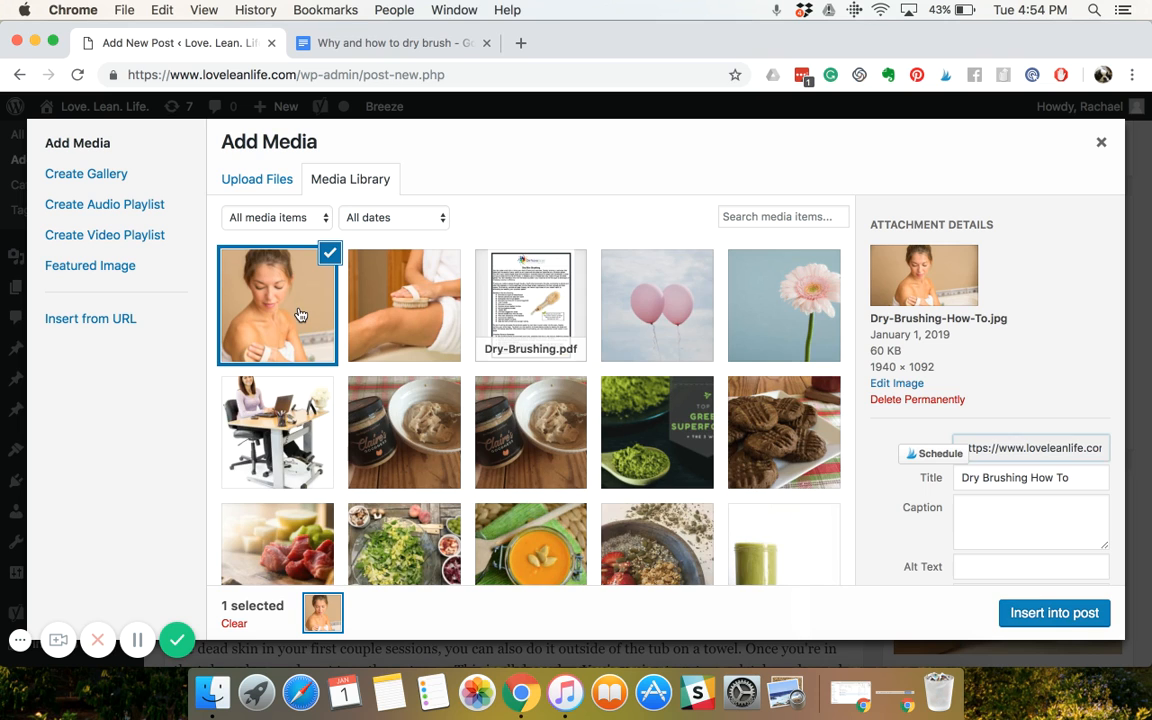
{"action": "left_click", "coordinate": [1008, 525]}
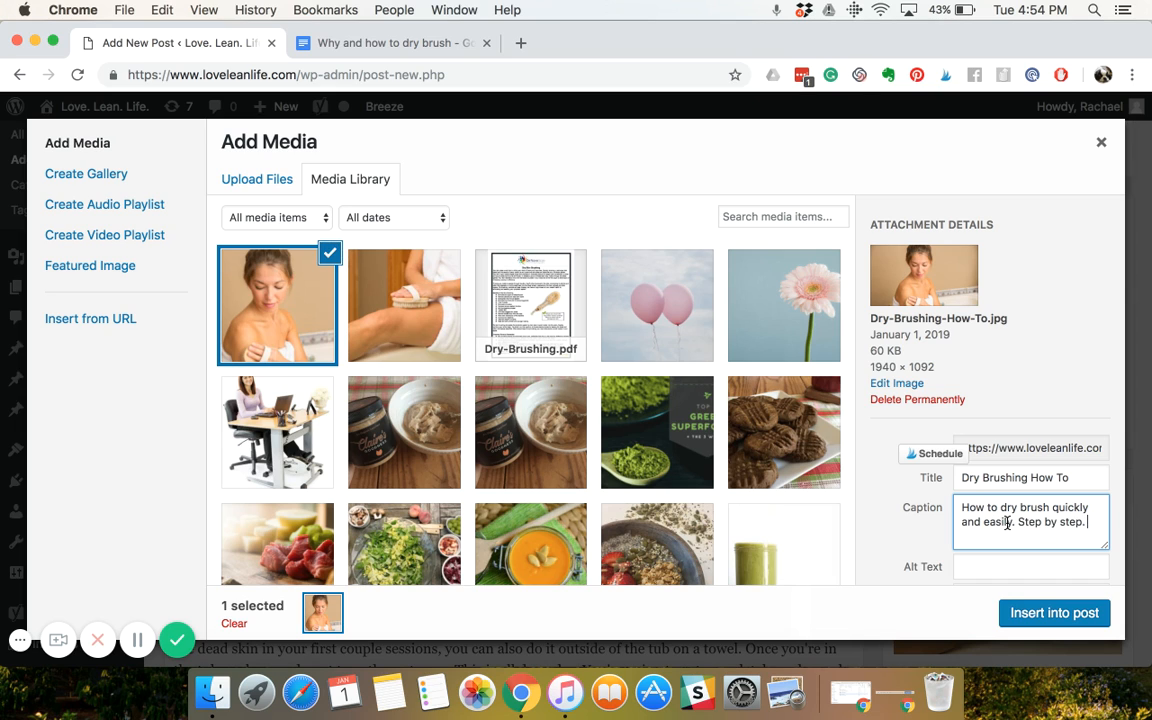
Step: Give the selected image the alt text "Step by Step dry brushing" and the description "How to dry brush", and insert it into the post
{"action": "scroll", "coordinate": [1007, 523], "scroll_direction": "down", "scroll_amount": 3}
{"action": "left_click", "coordinate": [1012, 402]}
{"action": "type", "text": "Step "}
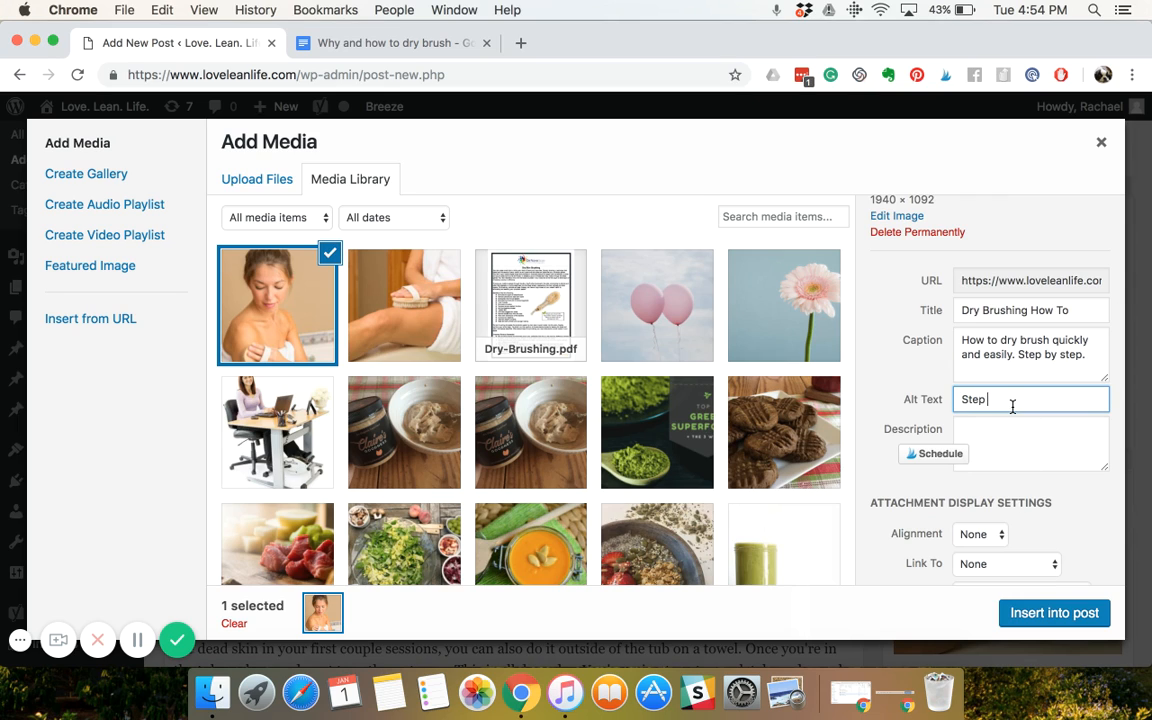
{"action": "type", "text": "by Step dry brushing"}
{"action": "key", "text": "Tab"}
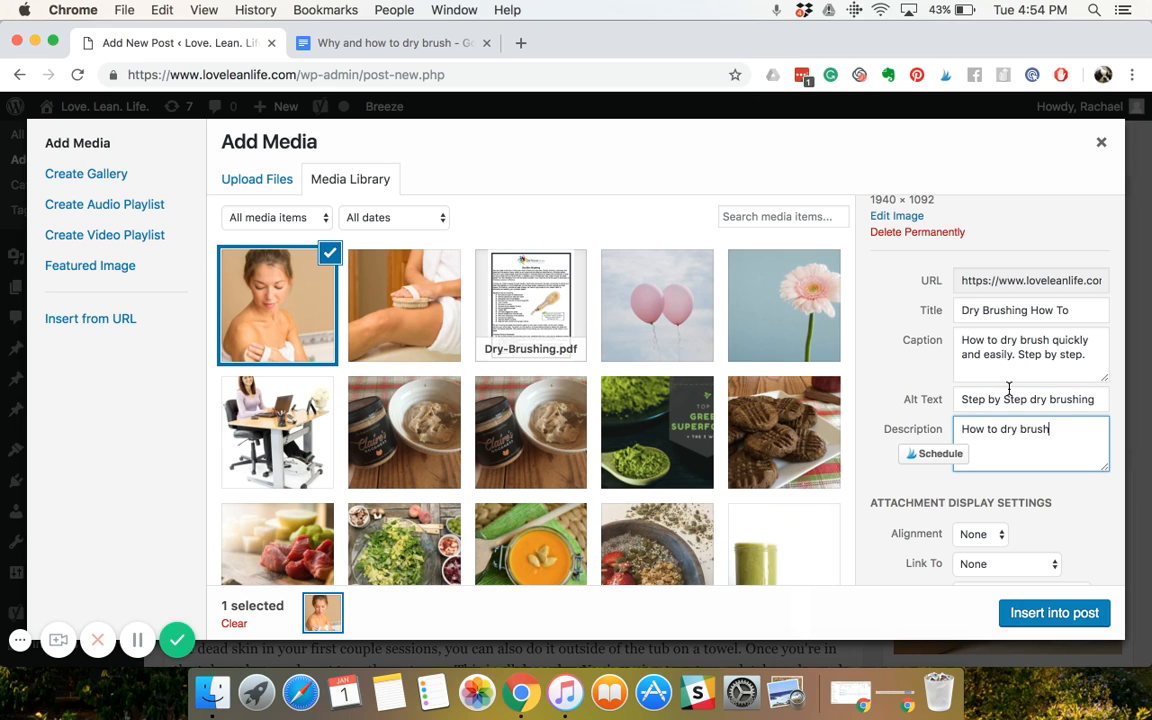
{"action": "scroll", "coordinate": [1075, 530], "scroll_direction": "down", "scroll_amount": 2}
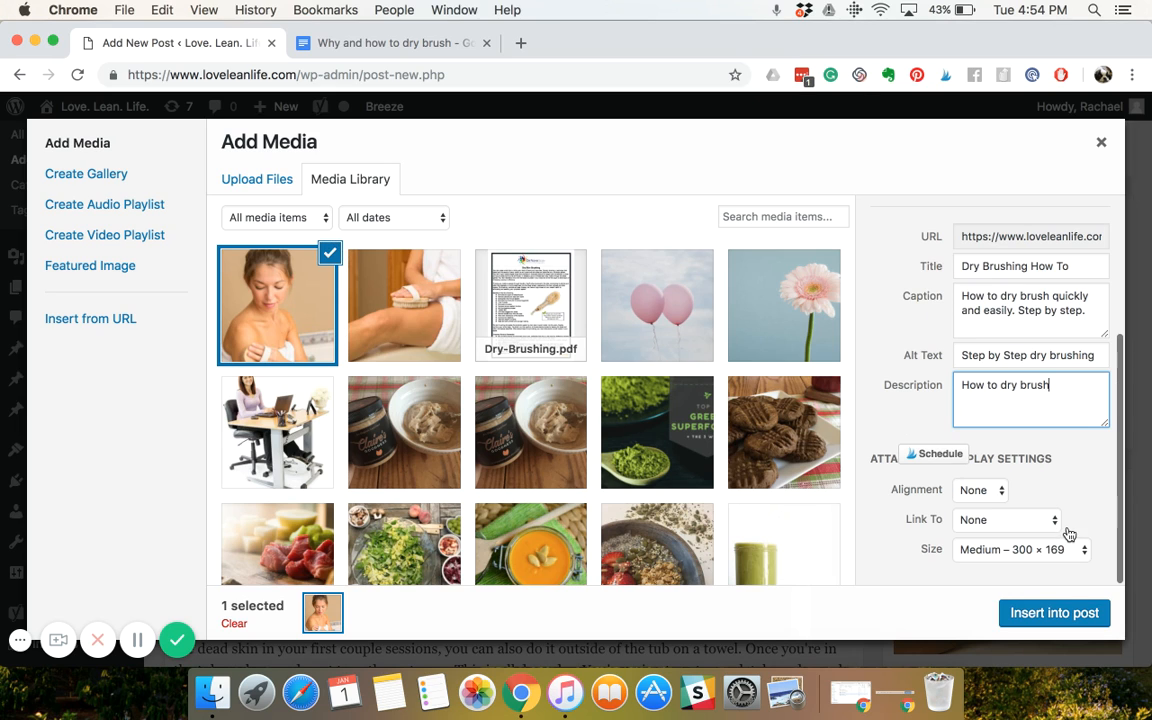
{"action": "left_click", "coordinate": [1040, 613]}
{"action": "scroll", "coordinate": [880, 450], "scroll_direction": "down", "scroll_amount": 1}
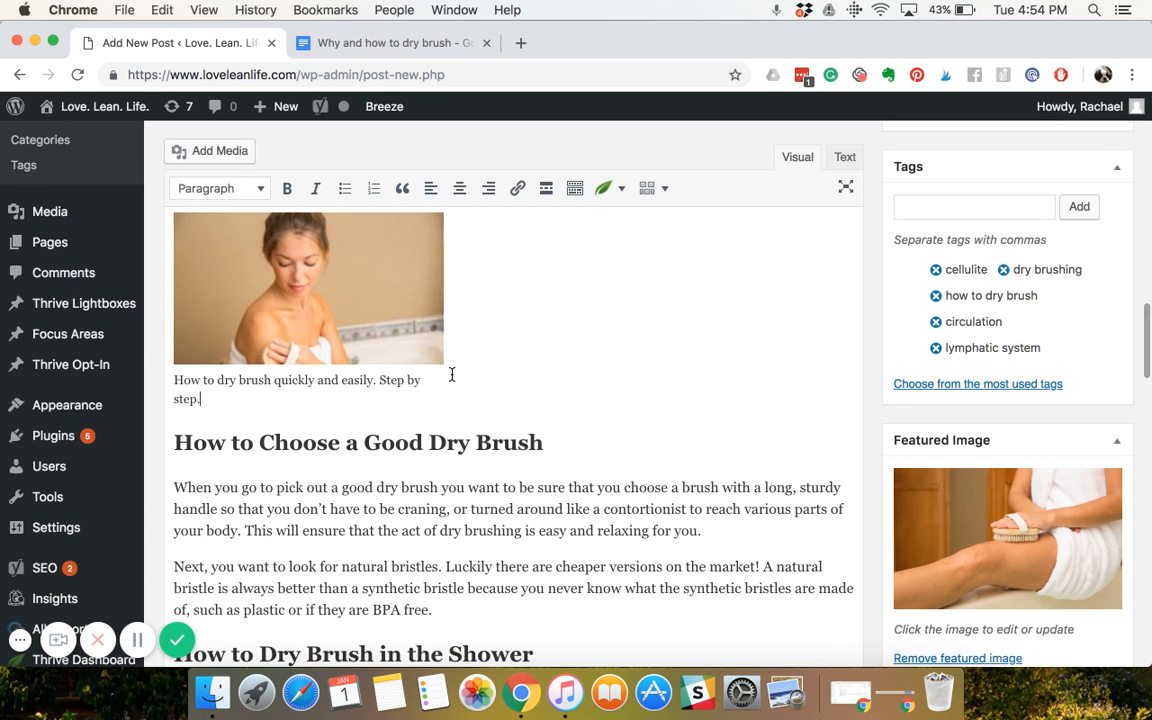
Step: Replace the inserted image with Dry-Brushing-How-To.jpg from the media library at Full Size – 1940 × 1092
{"action": "left_click", "coordinate": [433, 344]}
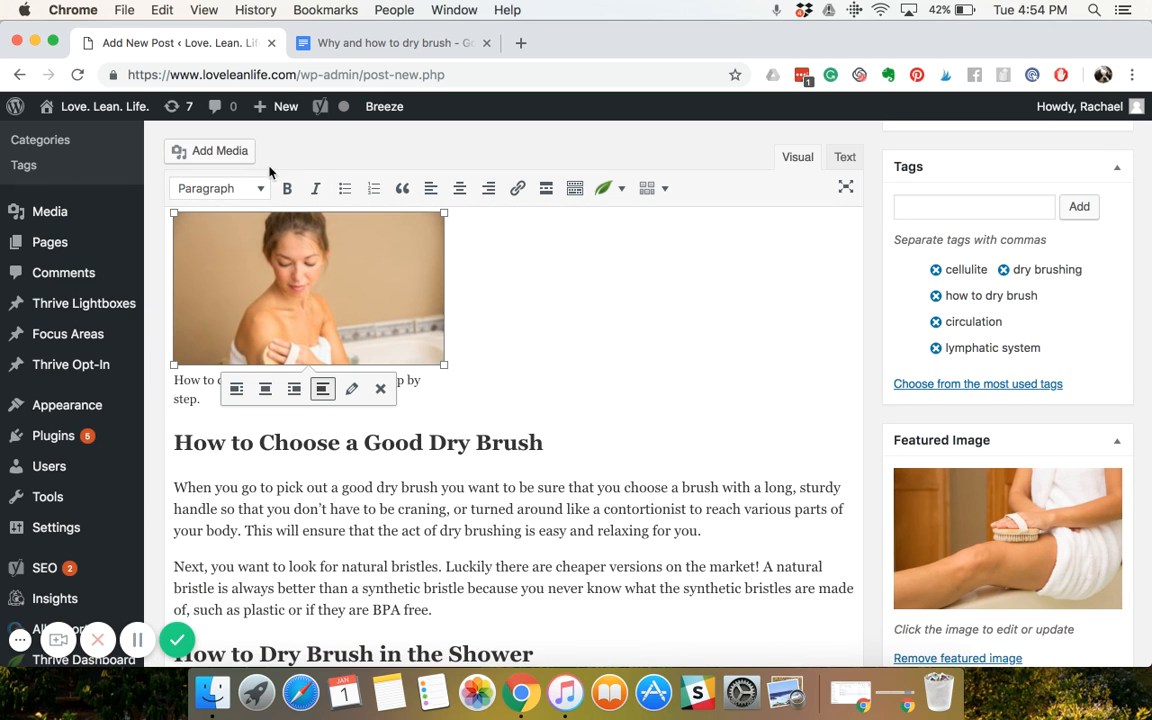
{"action": "left_click", "coordinate": [234, 150]}
{"action": "left_click", "coordinate": [322, 315]}
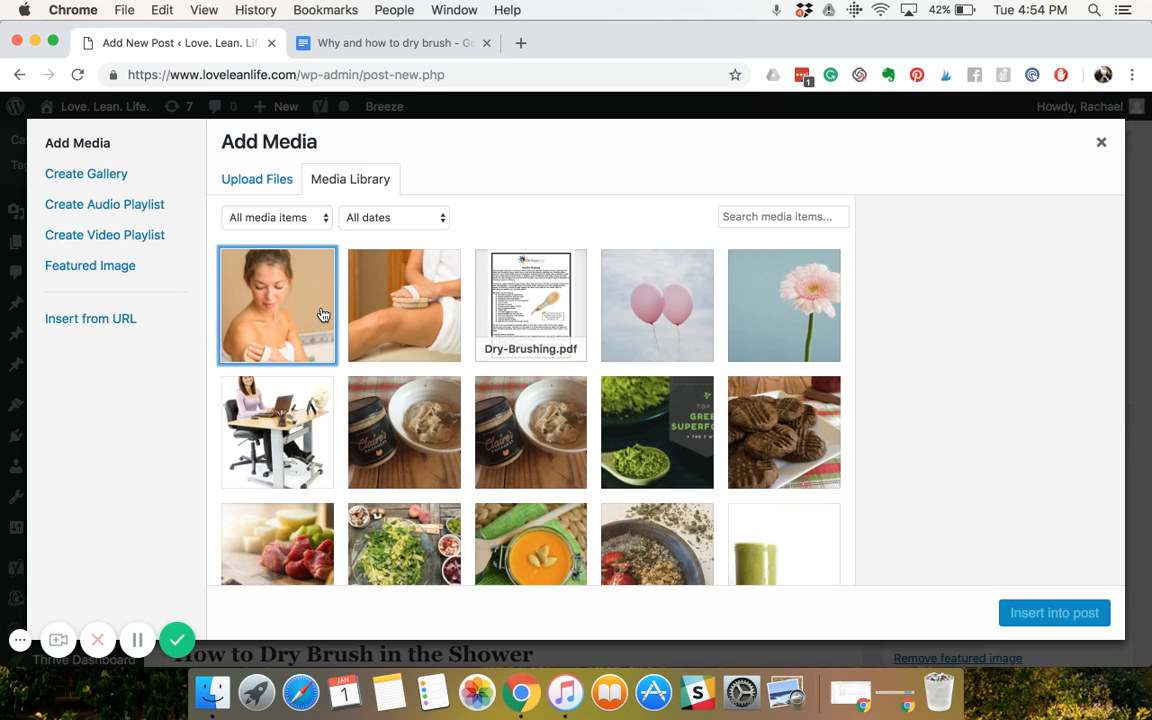
{"action": "scroll", "coordinate": [985, 415], "scroll_direction": "down", "scroll_amount": 5}
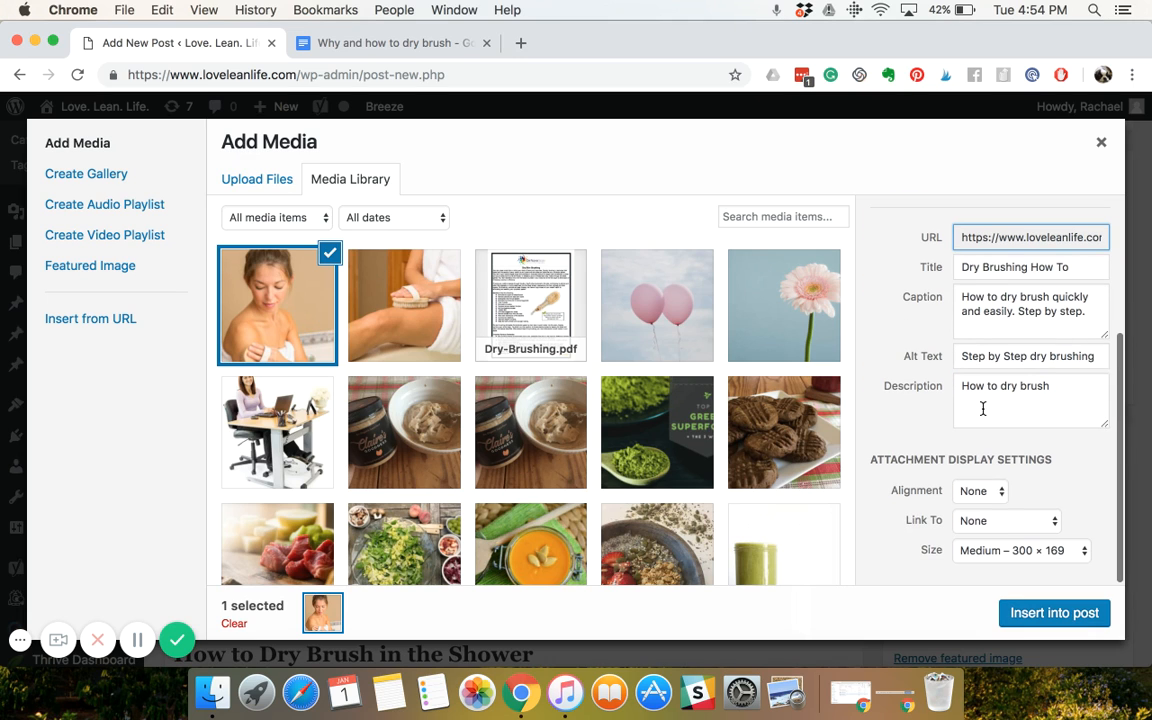
{"action": "left_click", "coordinate": [1021, 550]}
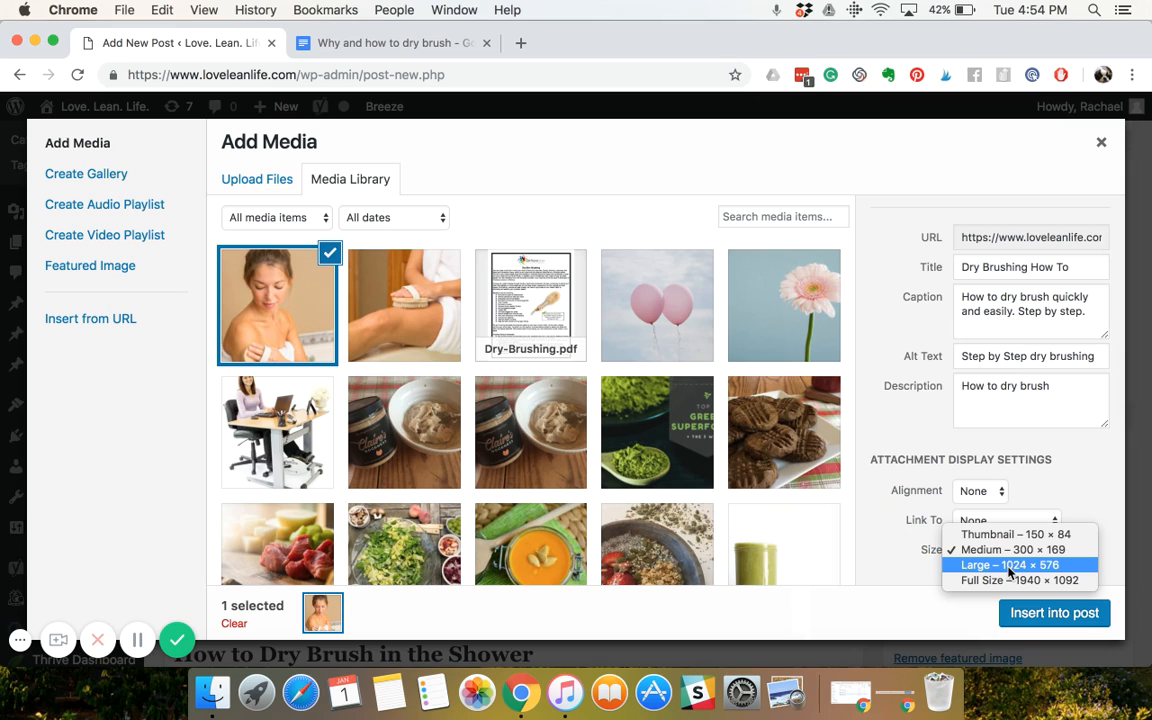
{"action": "left_click", "coordinate": [1020, 580]}
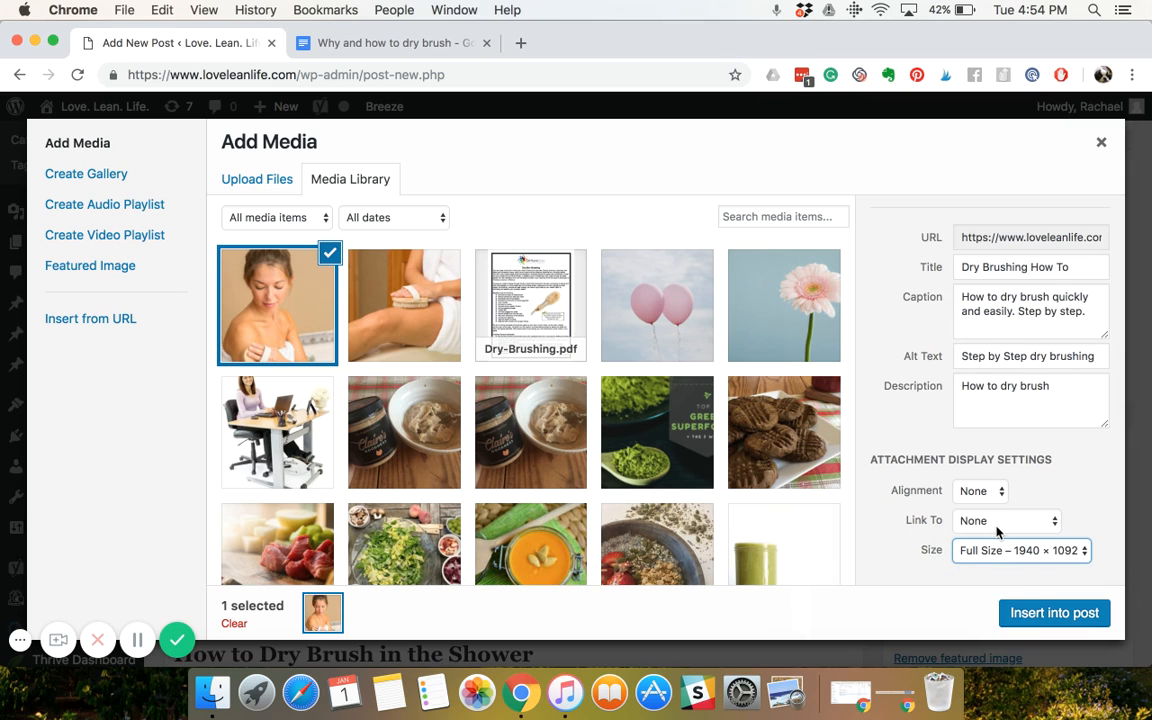
{"action": "left_click", "coordinate": [1049, 613]}
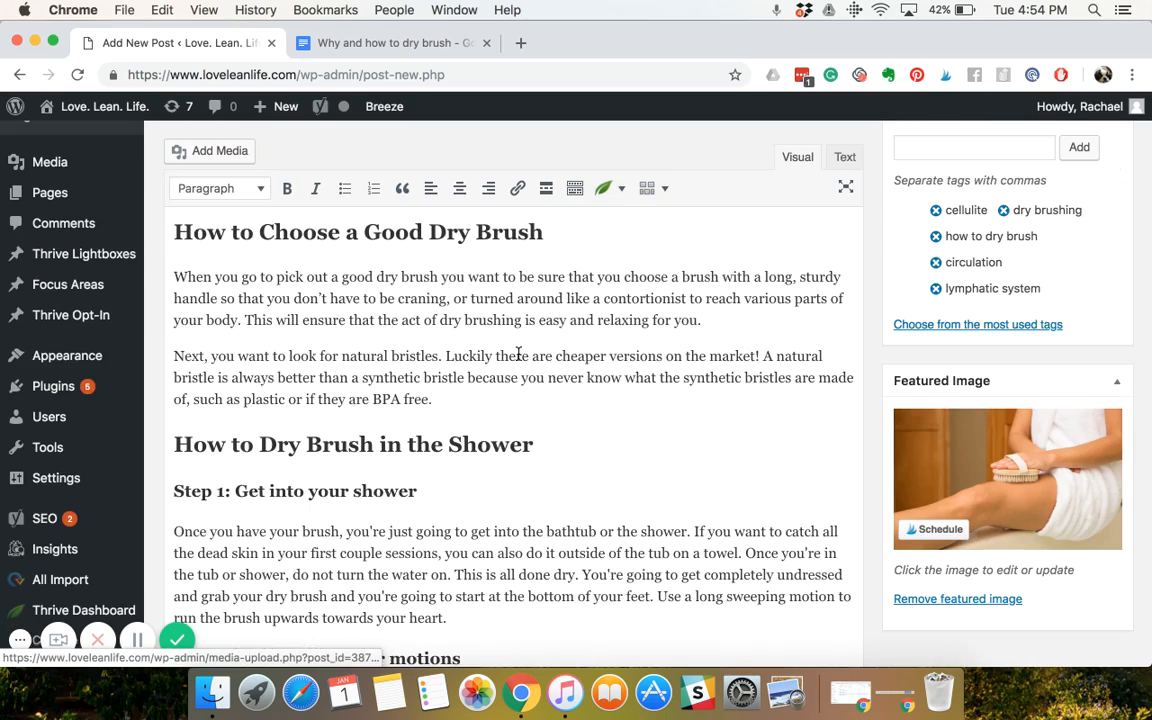
Step: Review the post's image placement, headings and step-by-step sections
{"action": "scroll", "coordinate": [518, 354], "scroll_direction": "up", "scroll_amount": 3}
{"action": "scroll", "coordinate": [518, 354], "scroll_direction": "down", "scroll_amount": 8}
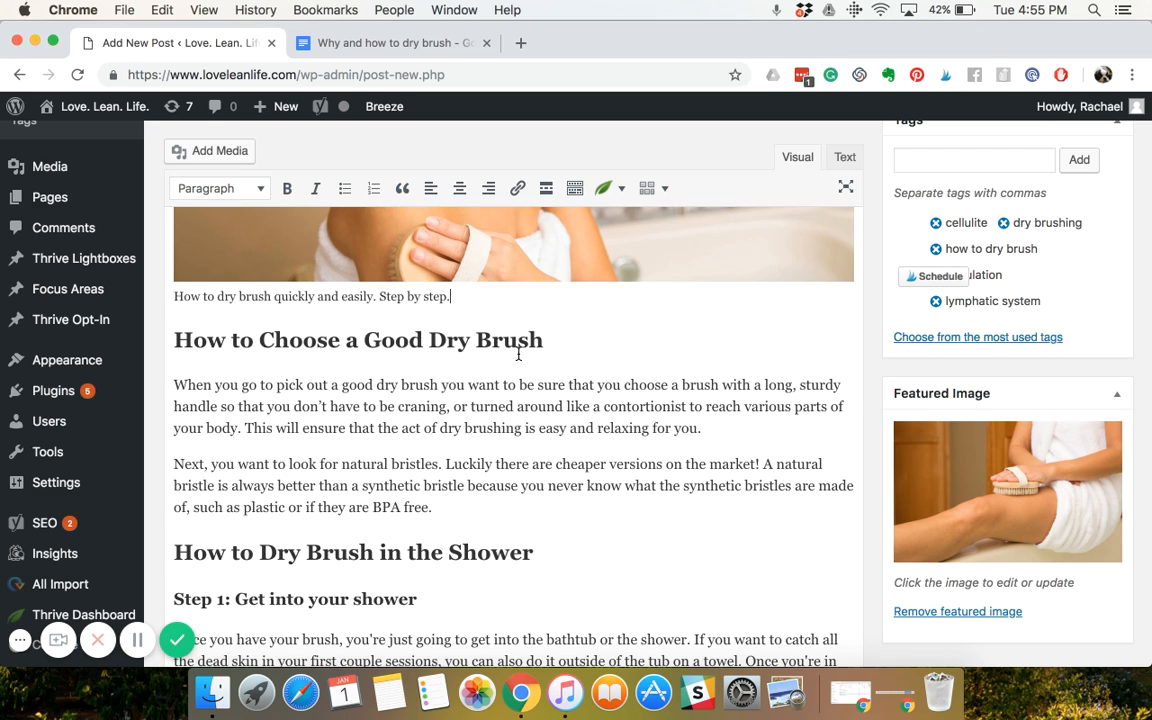
{"action": "scroll", "coordinate": [518, 353], "scroll_direction": "down", "scroll_amount": 15}
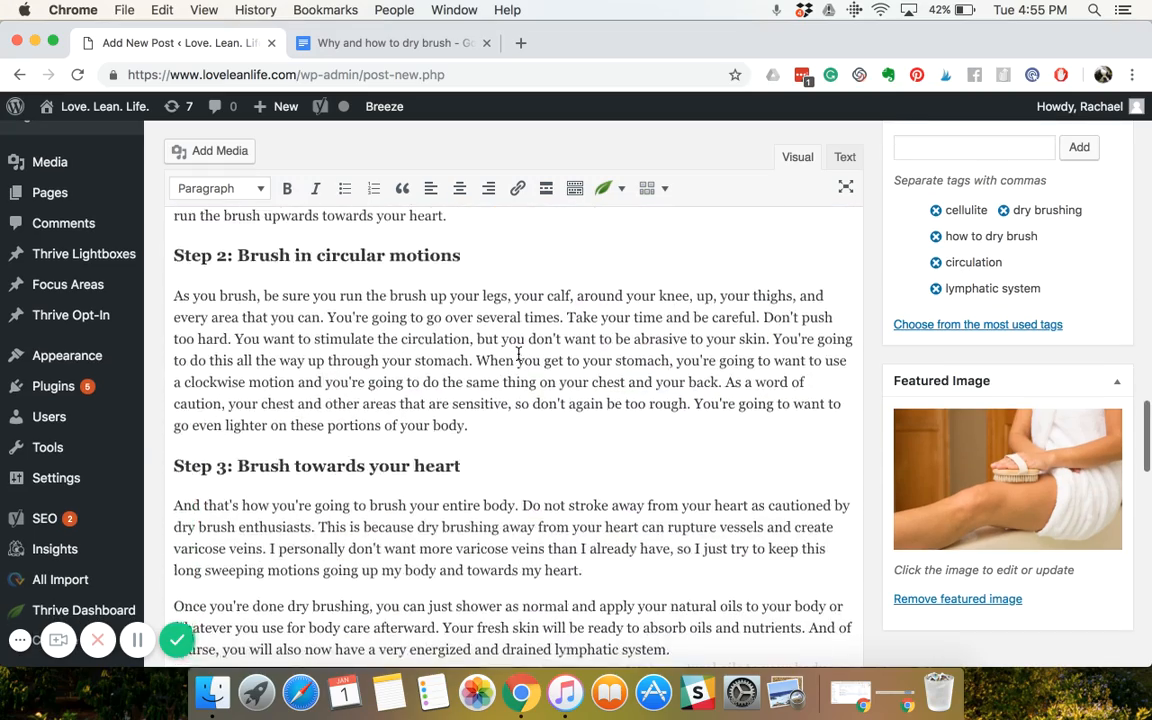
{"action": "scroll", "coordinate": [518, 353], "scroll_direction": "up", "scroll_amount": 5}
{"action": "scroll", "coordinate": [518, 353], "scroll_direction": "up", "scroll_amount": 5}
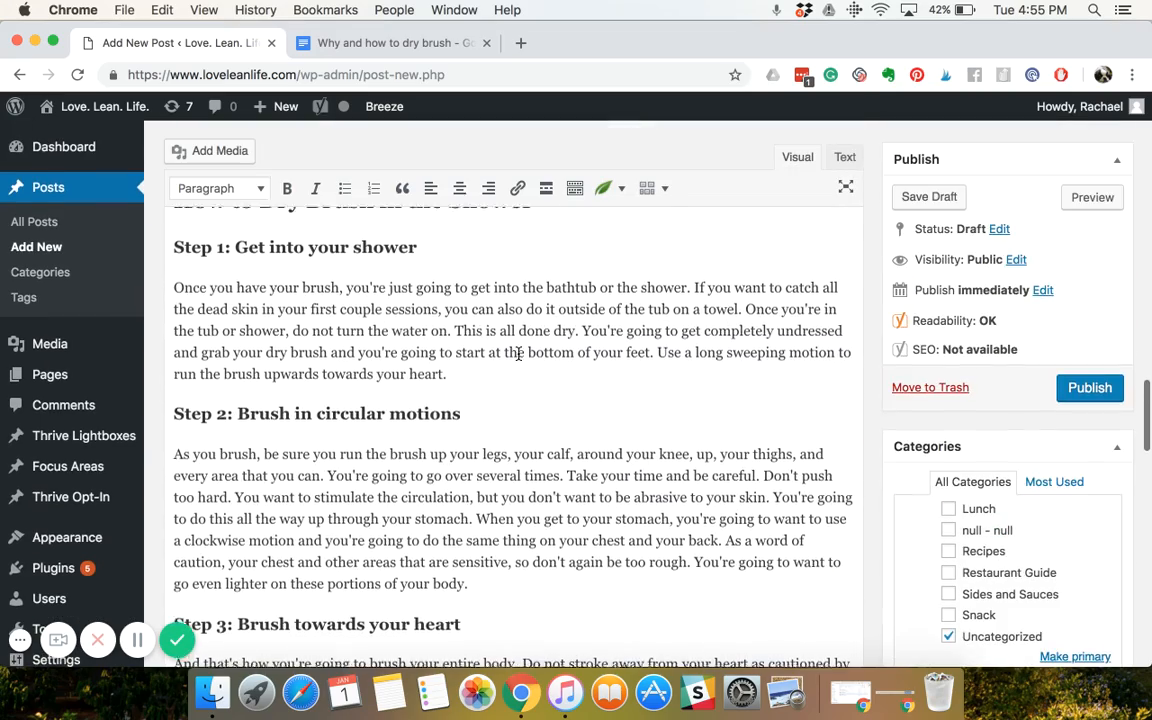
{"action": "scroll", "coordinate": [518, 353], "scroll_direction": "up", "scroll_amount": 6}
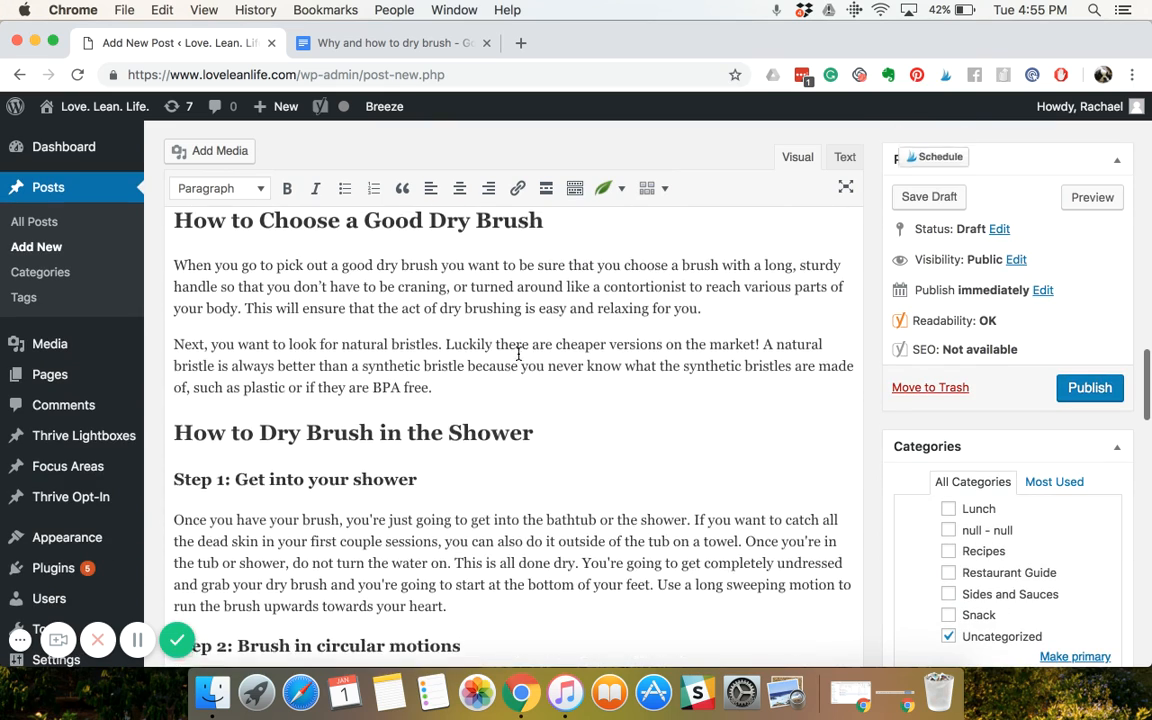
{"action": "scroll", "coordinate": [518, 353], "scroll_direction": "up", "scroll_amount": 6}
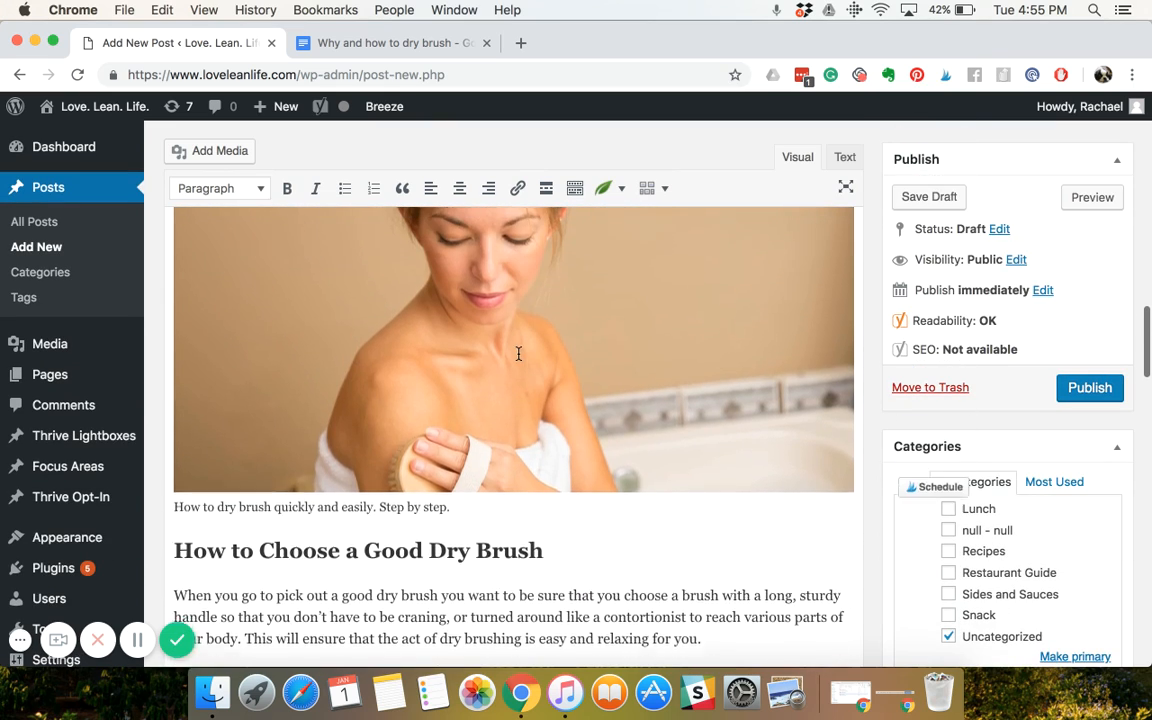
Step: Insert Dry-Brushing.pdf from the media library on a new line below the paragraph that mentions the free PDF
{"action": "scroll", "coordinate": [518, 353], "scroll_direction": "up", "scroll_amount": 4}
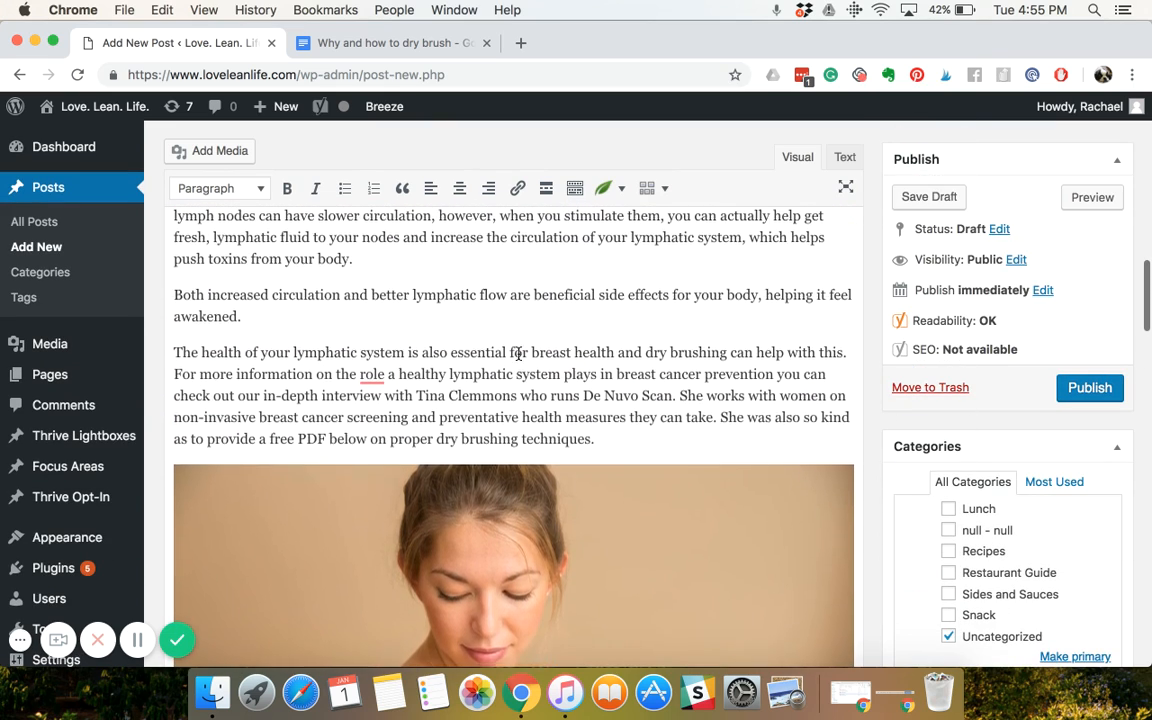
{"action": "scroll", "coordinate": [518, 353], "scroll_direction": "up", "scroll_amount": 1}
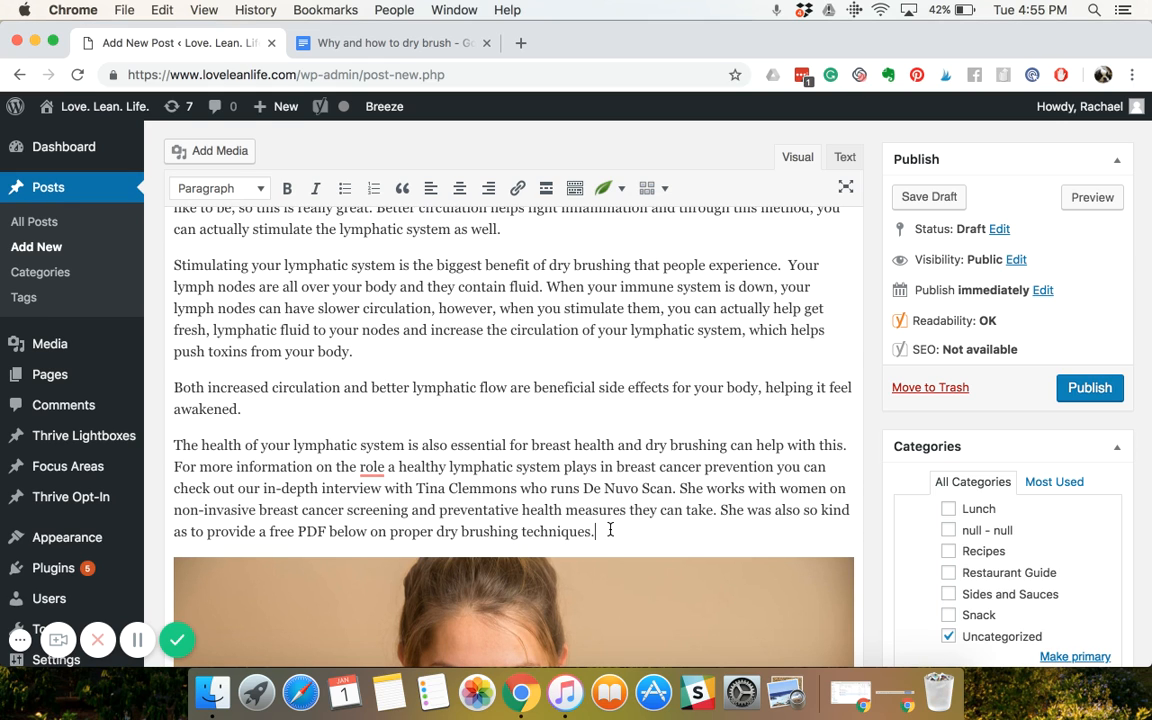
{"action": "key", "text": "Return"}
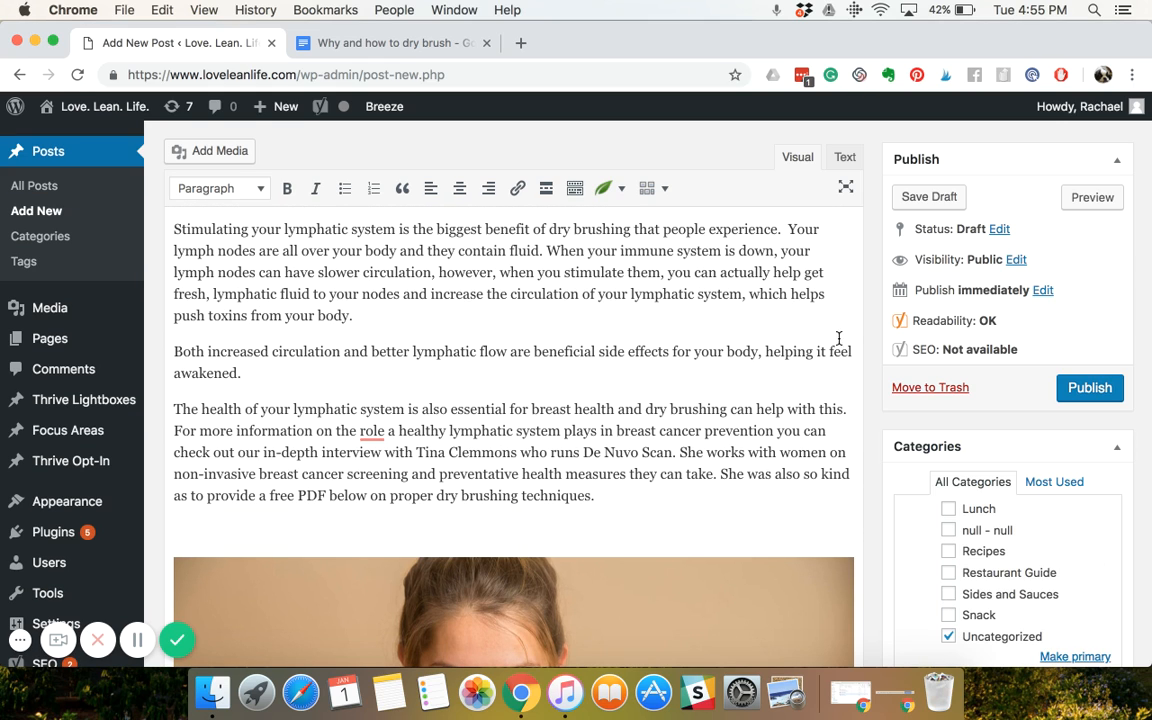
{"action": "left_click", "coordinate": [229, 153]}
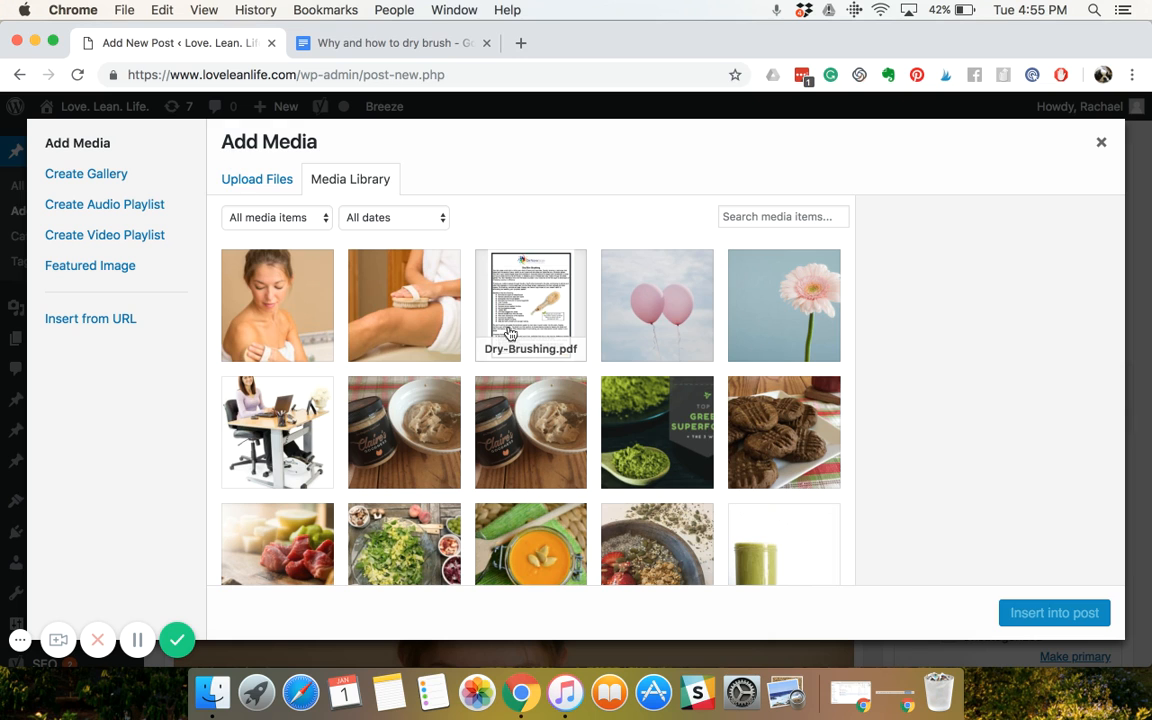
{"action": "left_click", "coordinate": [520, 336]}
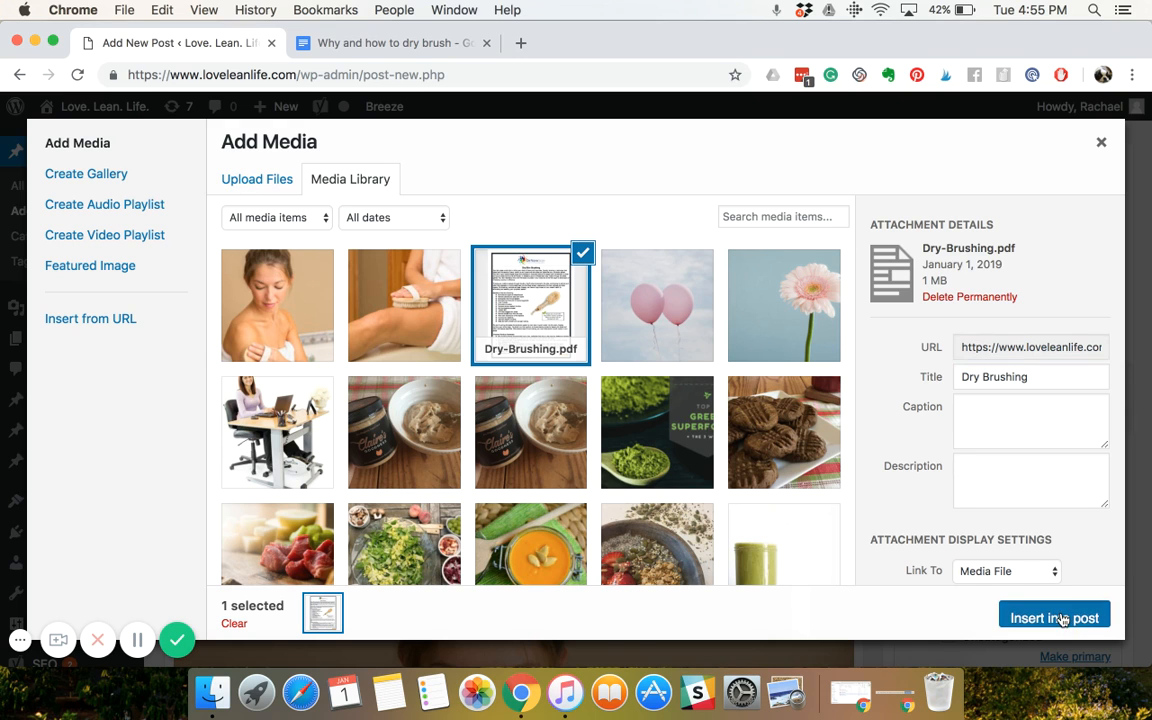
{"action": "left_click", "coordinate": [1060, 615]}
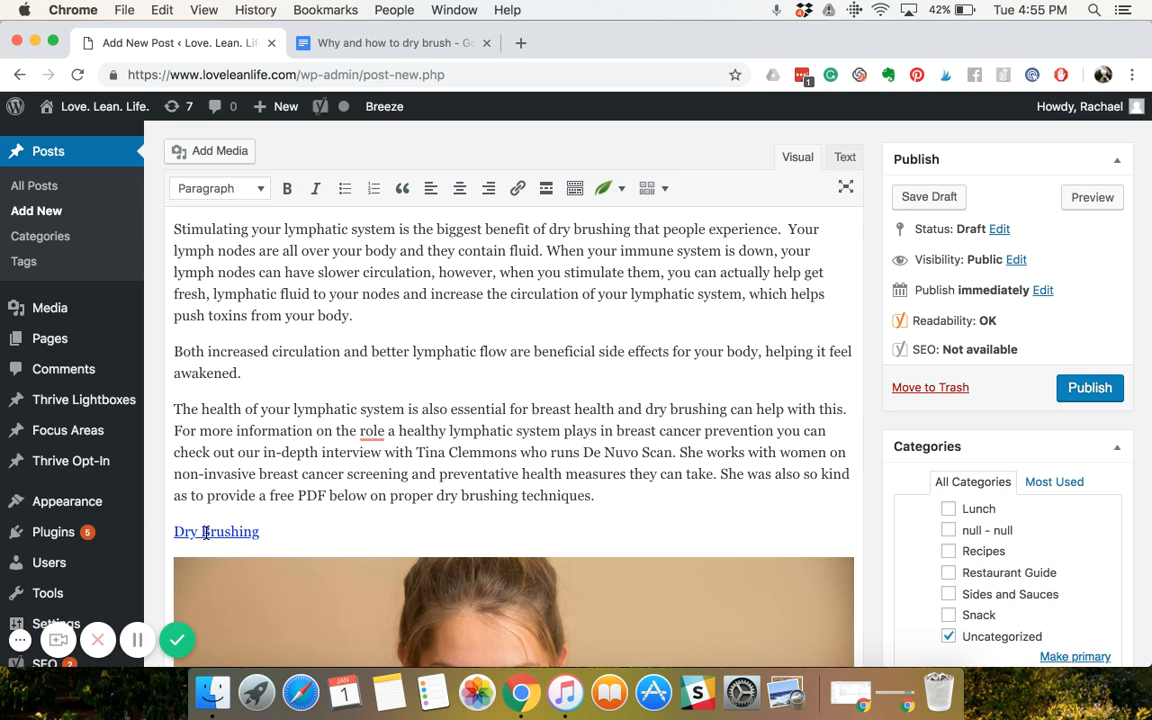
Step: Set the "Dry Brushing" PDF link to open in a new tab
{"action": "left_click", "coordinate": [206, 533]}
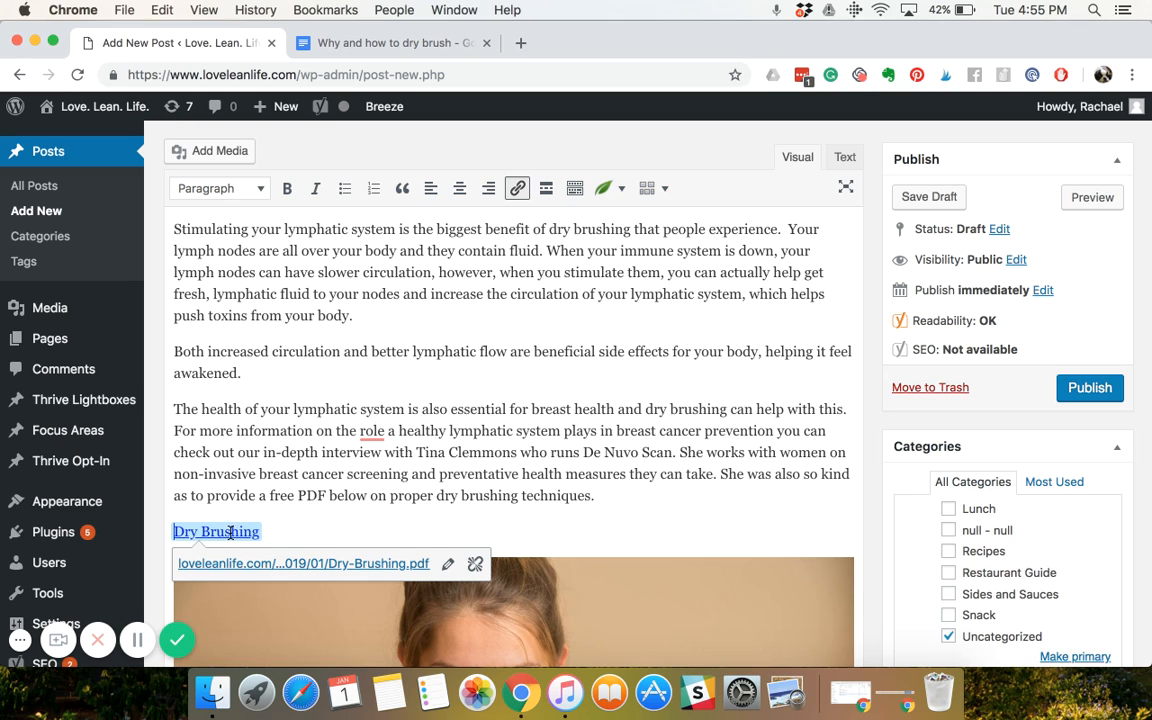
{"action": "left_click", "coordinate": [448, 564]}
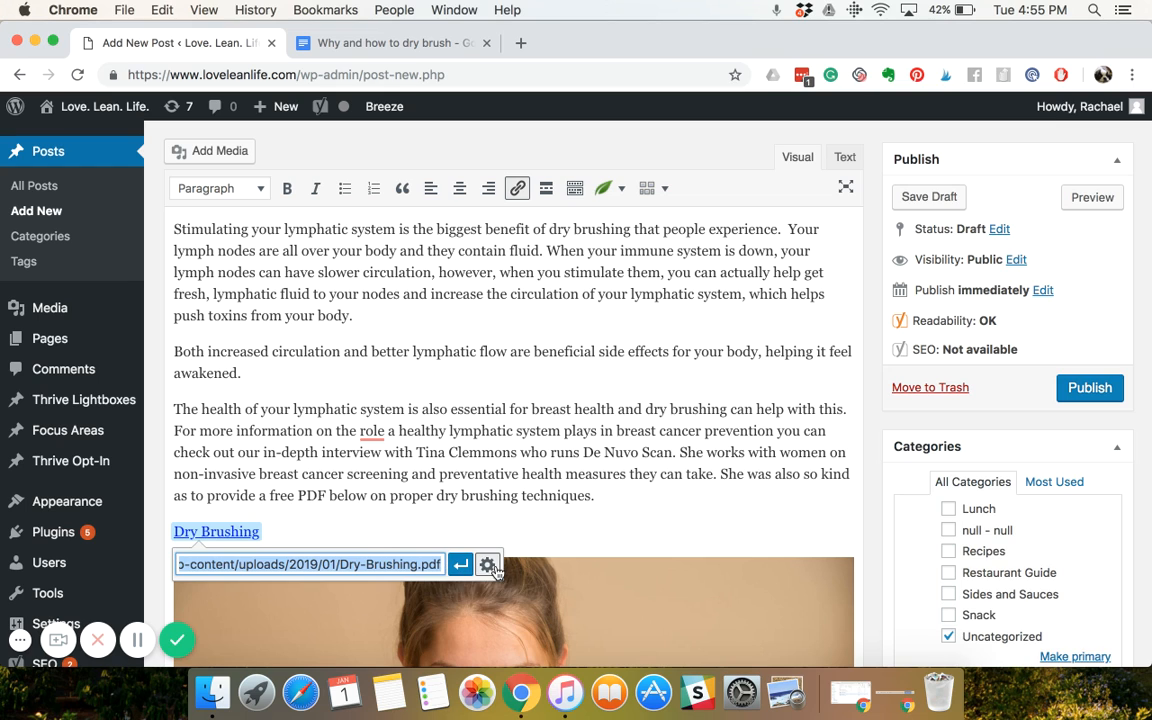
{"action": "left_click", "coordinate": [487, 565]}
{"action": "left_click", "coordinate": [453, 282]}
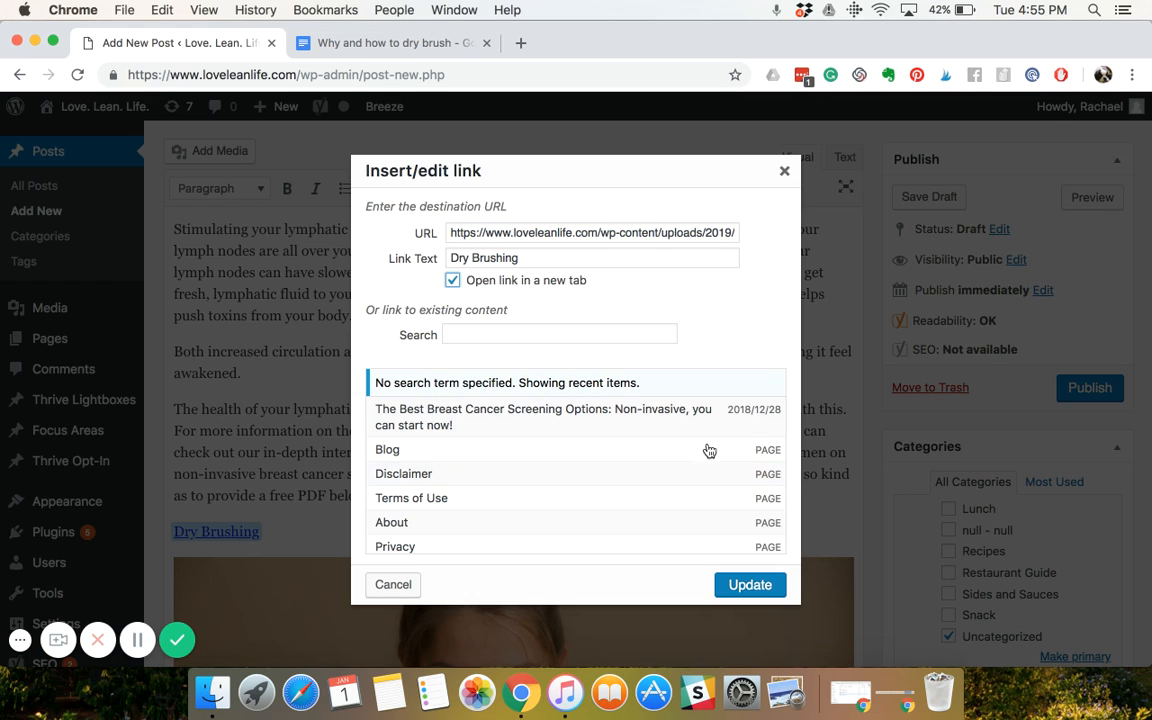
{"action": "left_click", "coordinate": [760, 587]}
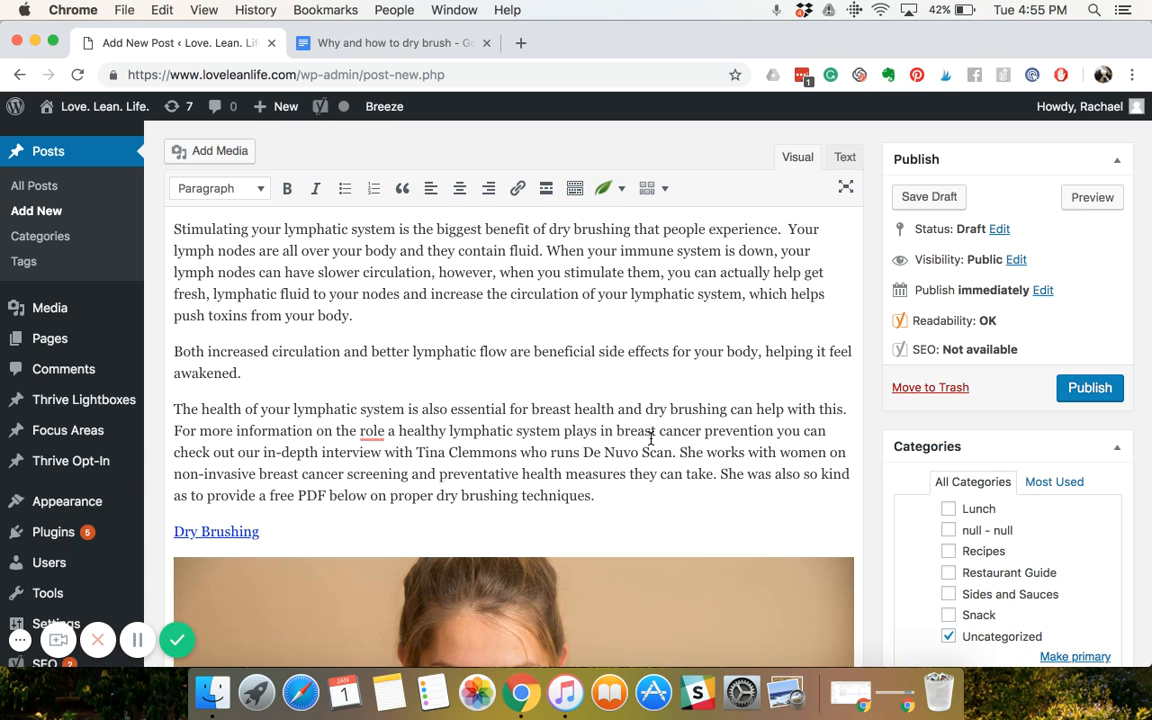
Step: Open the post's Yoast SEO snippet for editing
{"action": "scroll", "coordinate": [587, 336], "scroll_direction": "down", "scroll_amount": 20}
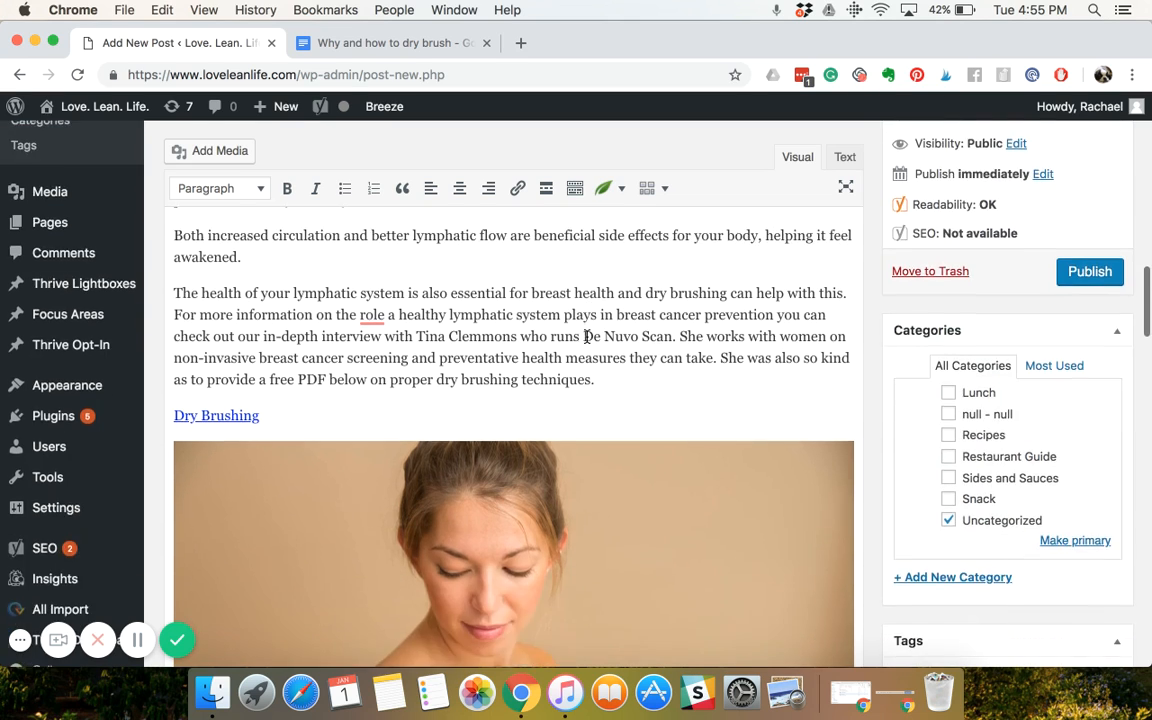
{"action": "scroll", "coordinate": [587, 340], "scroll_direction": "down", "scroll_amount": 20}
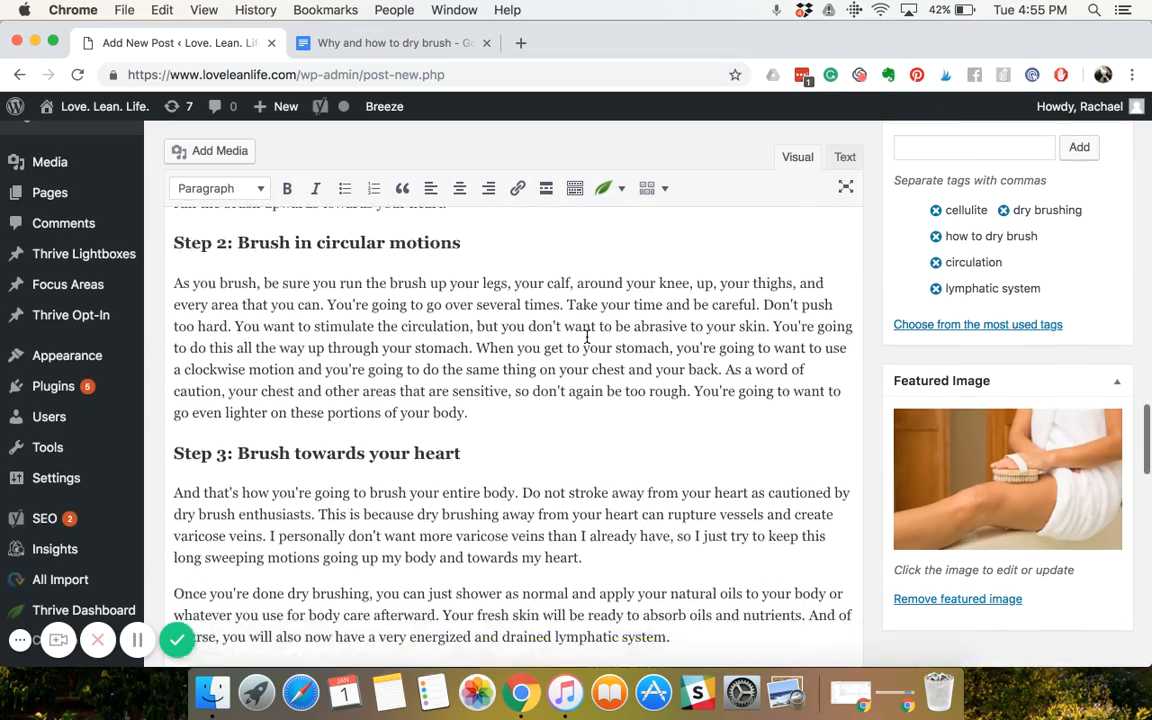
{"action": "scroll", "coordinate": [587, 343], "scroll_direction": "down", "scroll_amount": 5}
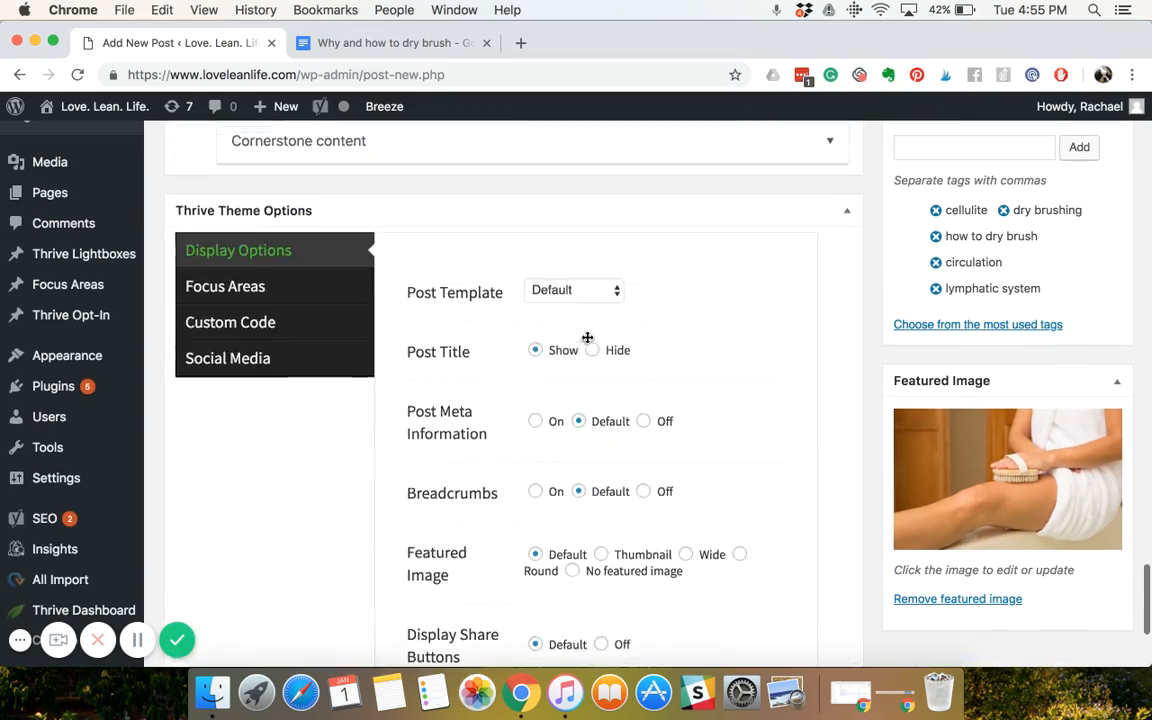
{"action": "scroll", "coordinate": [587, 340], "scroll_direction": "up", "scroll_amount": 20}
{"action": "scroll", "coordinate": [587, 338], "scroll_direction": "down", "scroll_amount": 10}
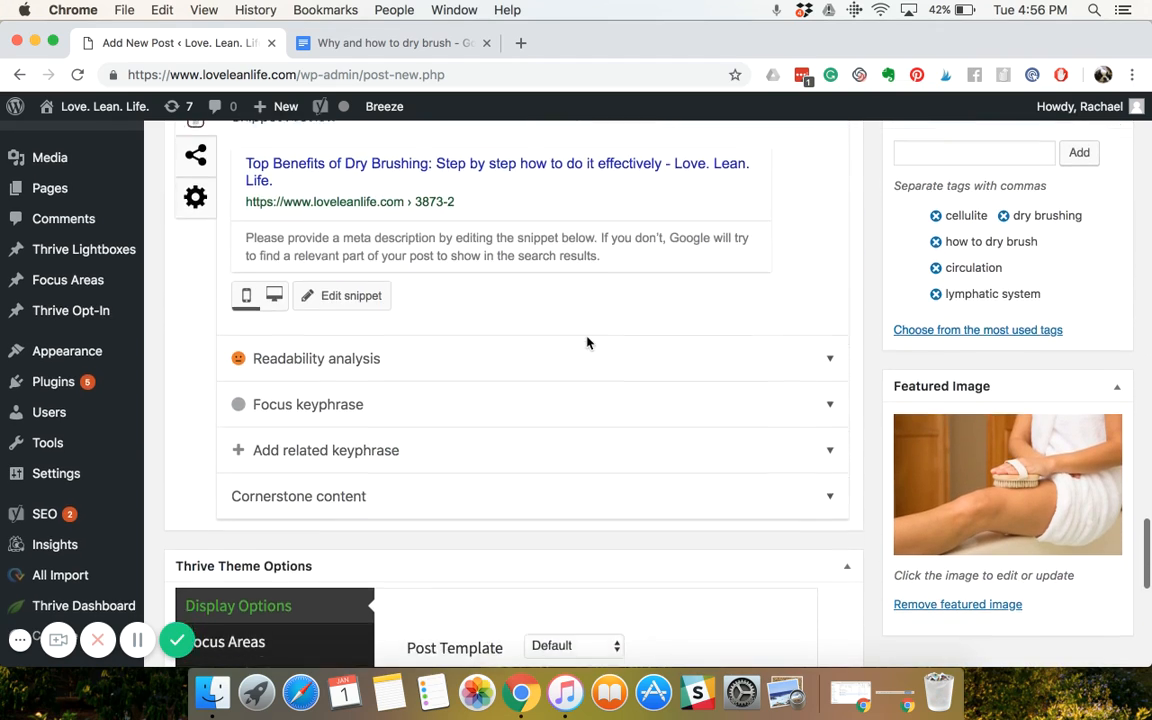
{"action": "scroll", "coordinate": [587, 343], "scroll_direction": "up", "scroll_amount": 5}
{"action": "scroll", "coordinate": [587, 343], "scroll_direction": "down", "scroll_amount": 1}
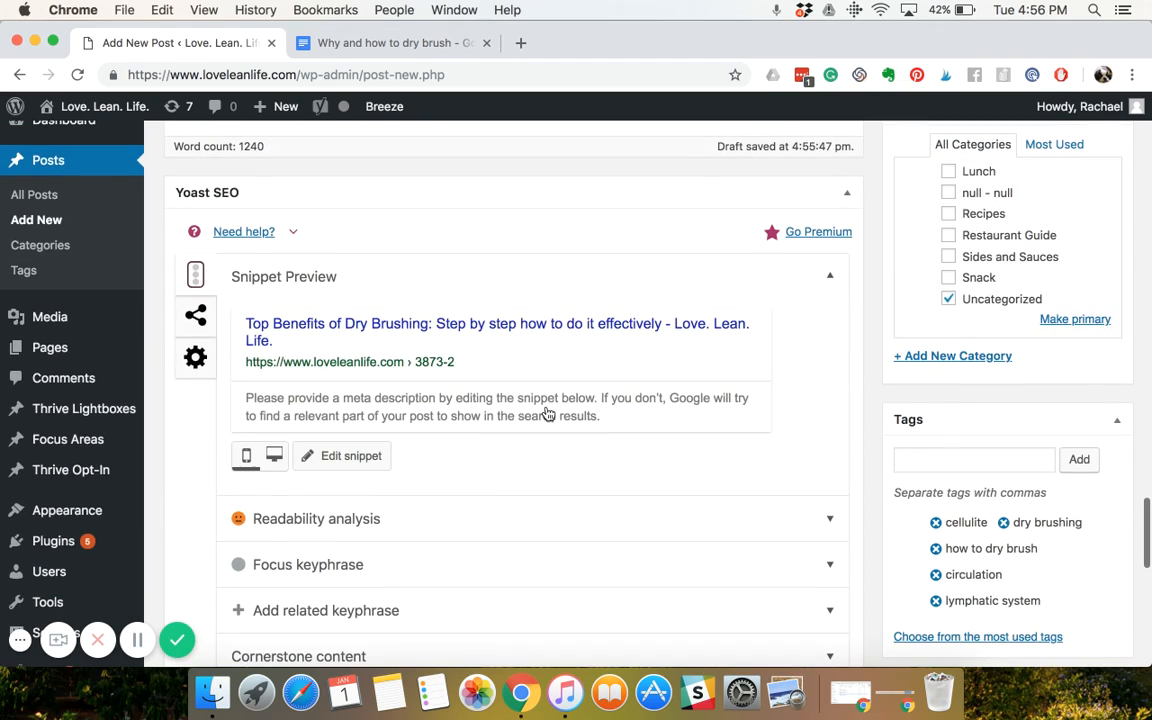
{"action": "left_click", "coordinate": [350, 457]}
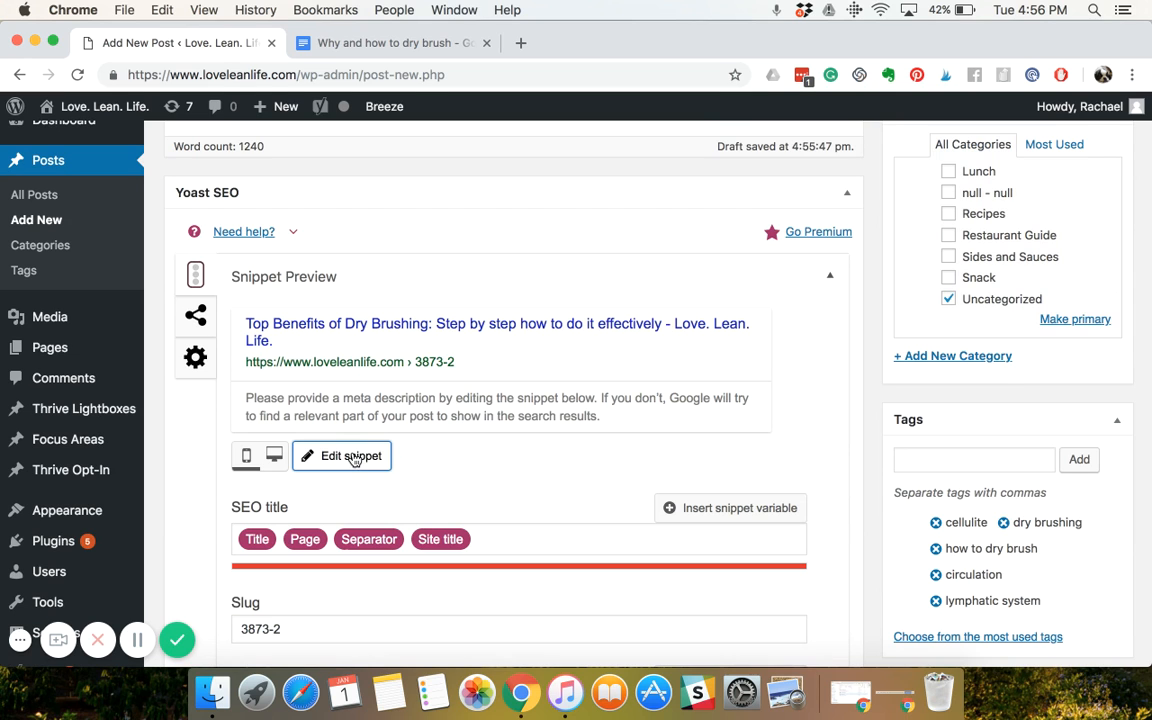
{"action": "scroll", "coordinate": [420, 474], "scroll_direction": "down", "scroll_amount": 5}
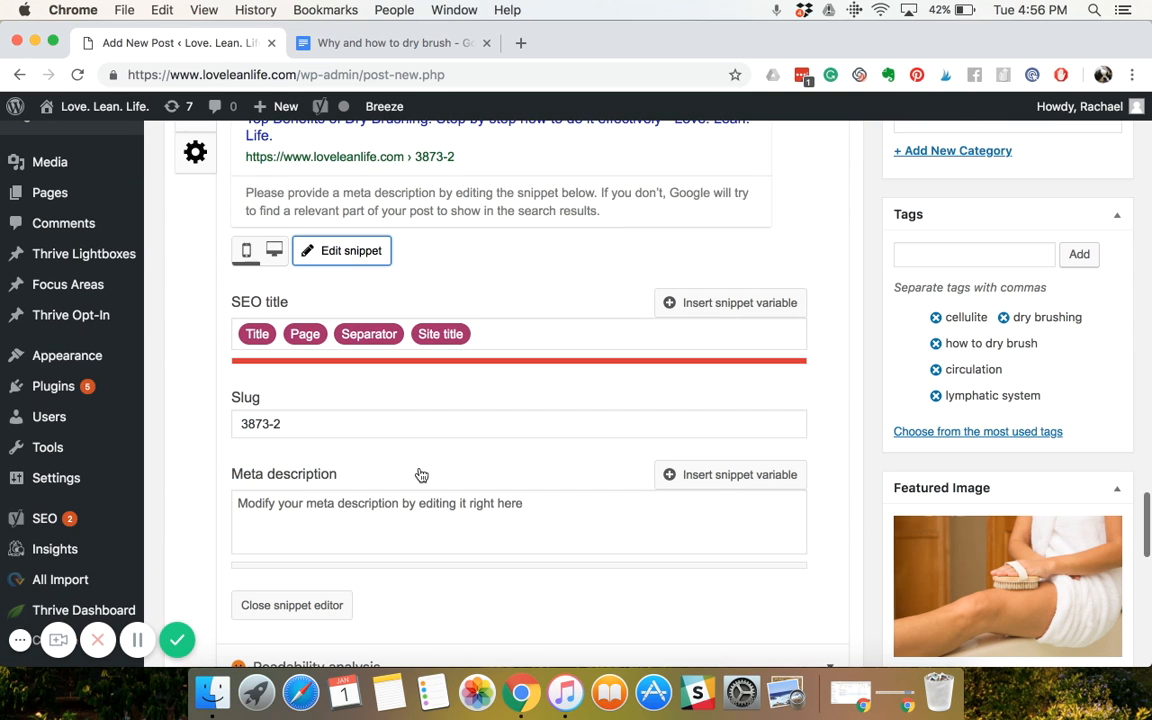
{"action": "left_click", "coordinate": [398, 514]}
{"action": "scroll", "coordinate": [398, 514], "scroll_direction": "up", "scroll_amount": 1}
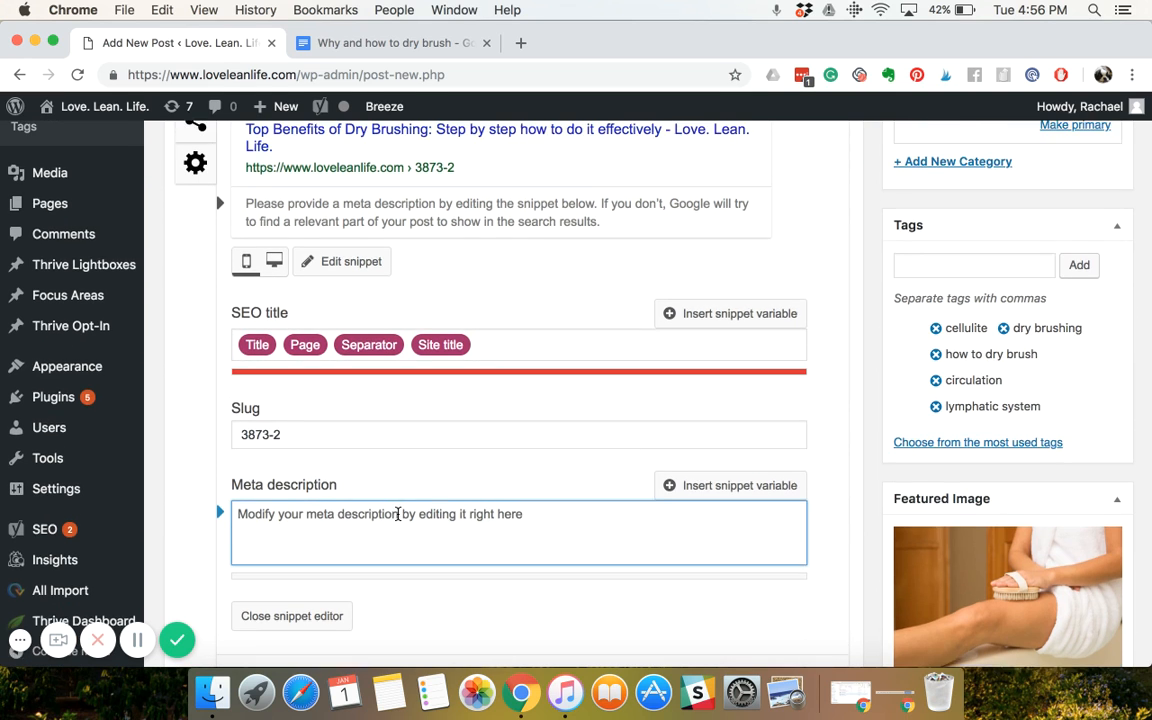
Step: Replace the post's slug with "How To Dry Brush and the Top Benefits"
{"action": "left_click", "coordinate": [357, 450]}
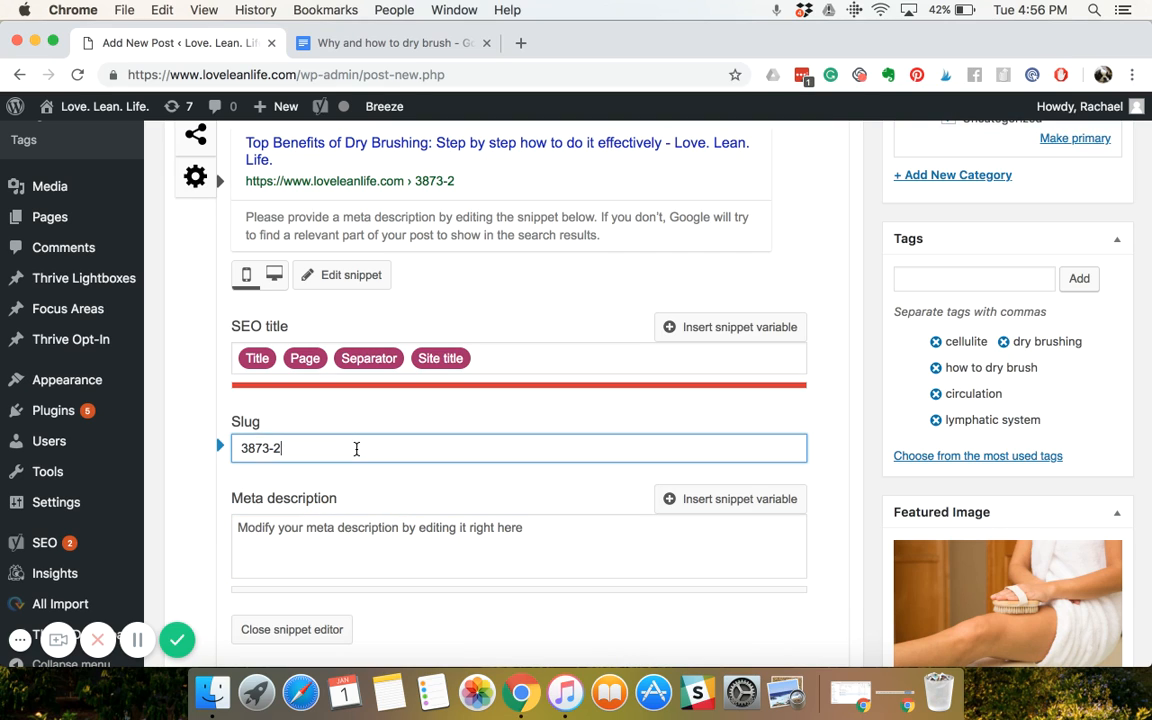
{"action": "key", "text": "super+a"}
{"action": "type", "text": "How To Dry "}
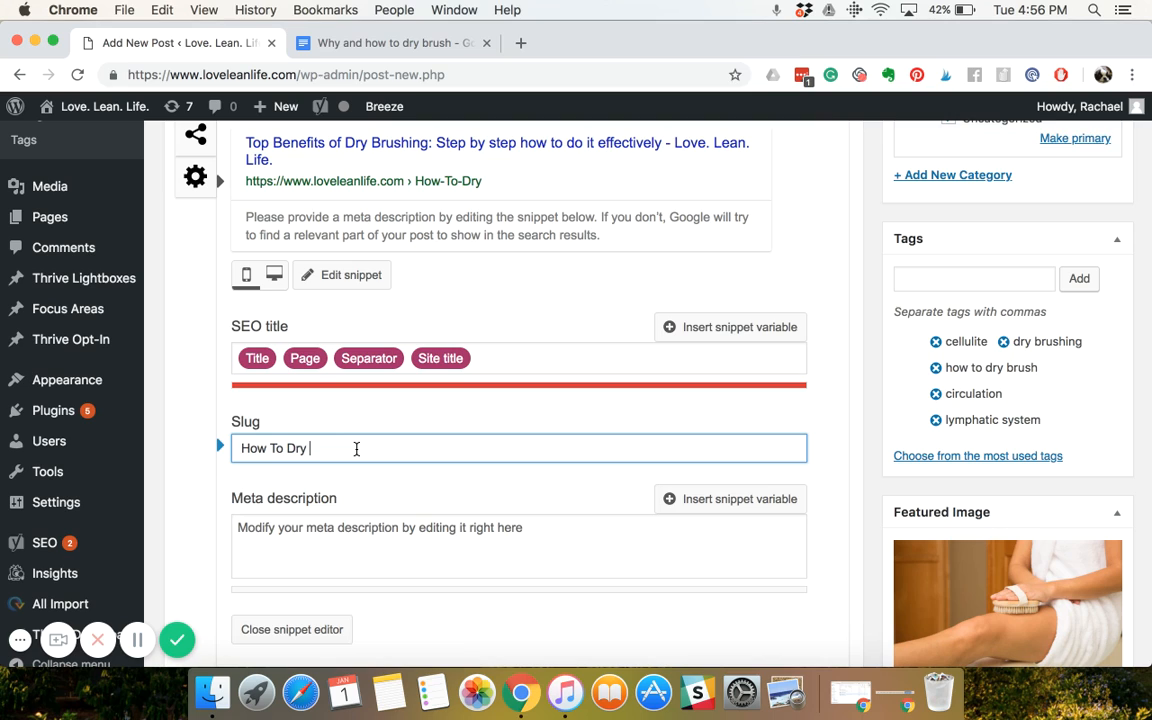
{"action": "type", "text": "Brush and The"}
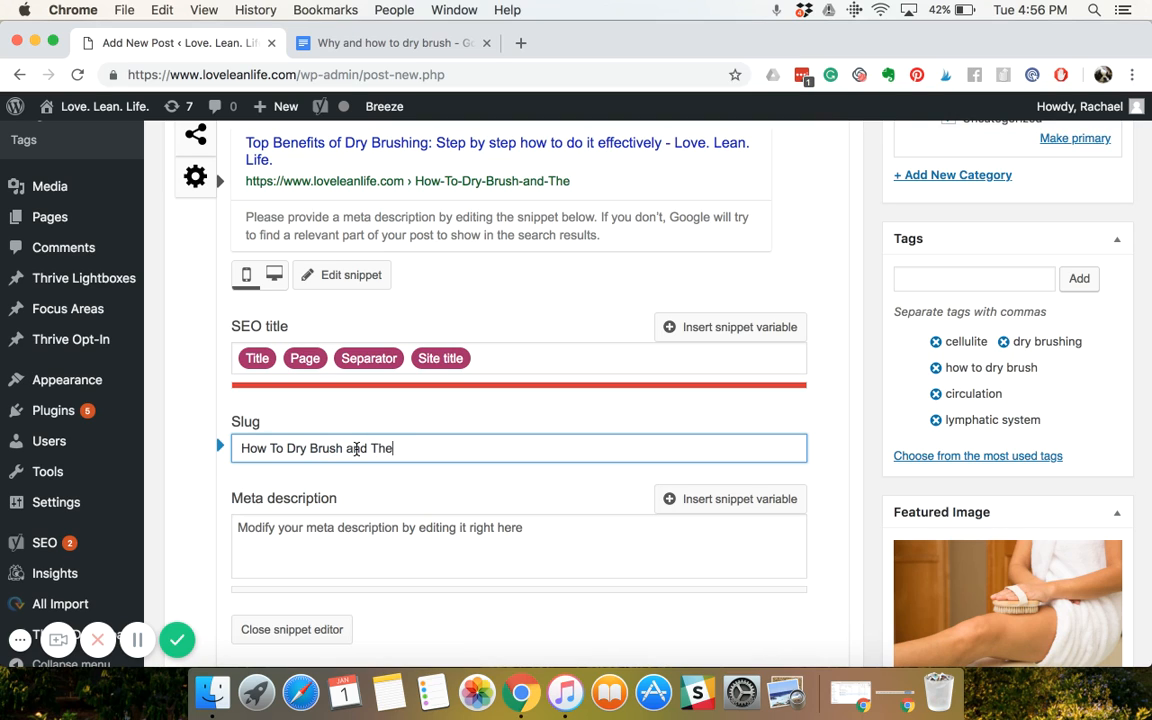
{"action": "key", "text": "BackSpace"}
{"action": "key", "text": "BackSpace"}
{"action": "key", "text": "BackSpace"}
{"action": "type", "text": "the Top Benei"}
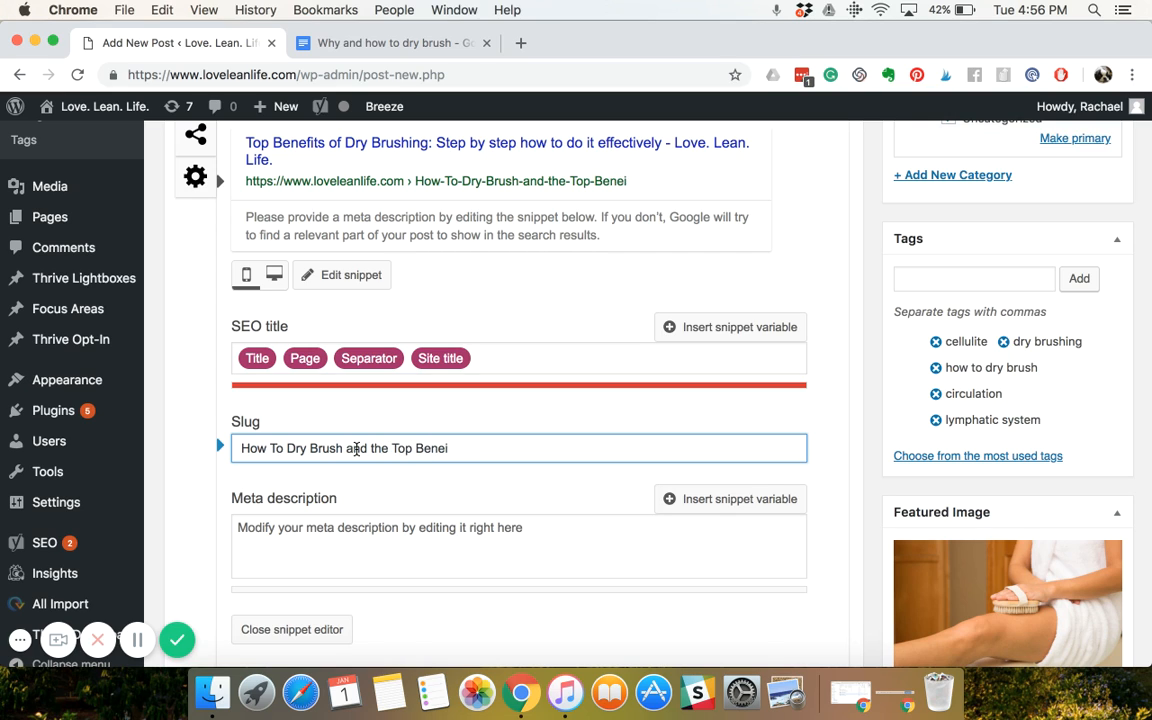
{"action": "key", "text": "BackSpace"}
{"action": "type", "text": "fits"}
Step: Start on the empty meta description and skim the post's introduction and sections for its wording
{"action": "left_click", "coordinate": [339, 532]}
{"action": "scroll", "coordinate": [340, 535], "scroll_direction": "up", "scroll_amount": 10}
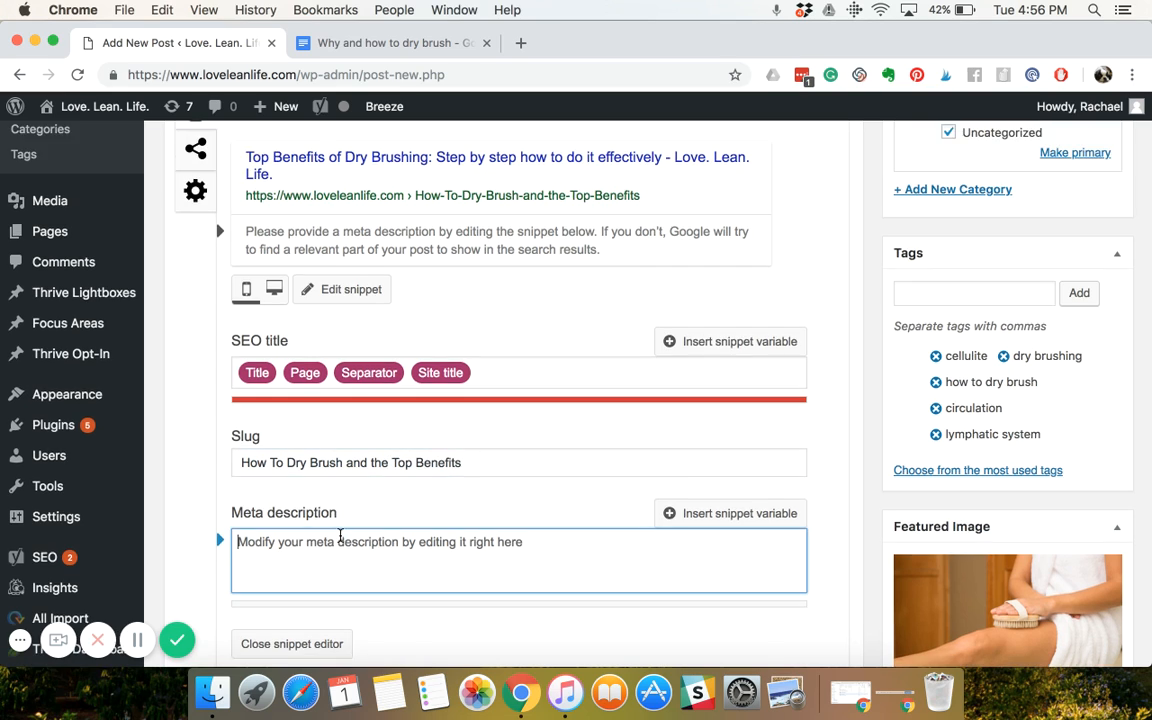
{"action": "scroll", "coordinate": [340, 535], "scroll_direction": "up", "scroll_amount": 15}
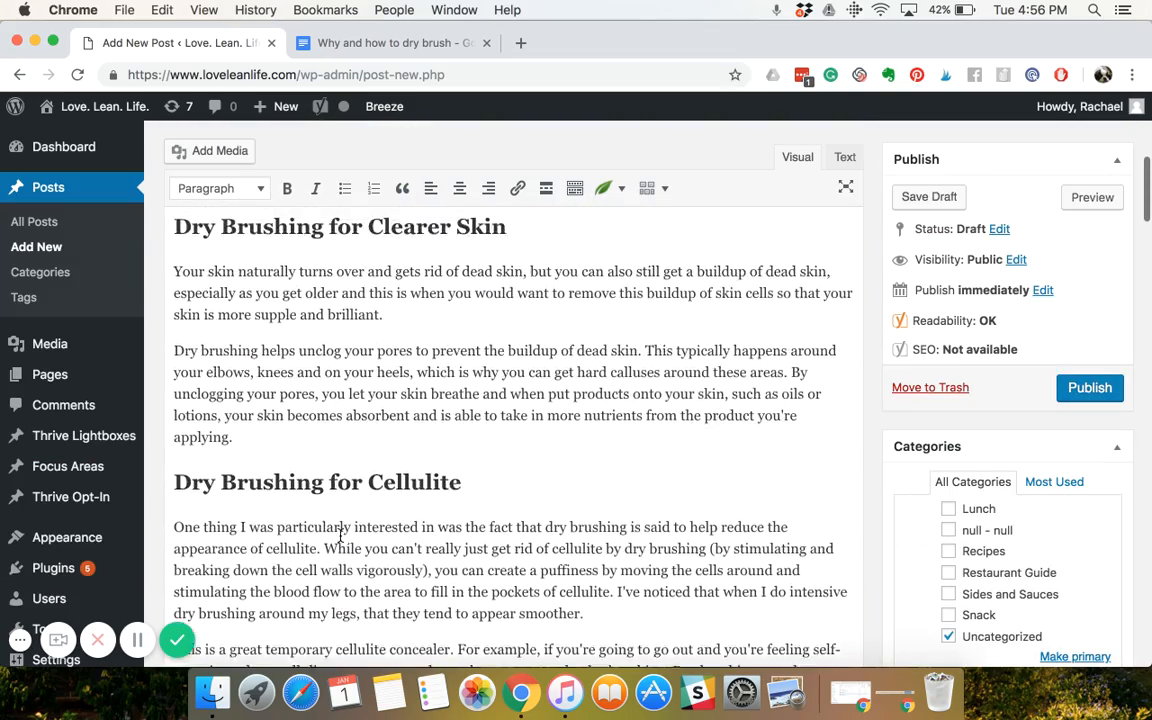
{"action": "scroll", "coordinate": [340, 536], "scroll_direction": "up", "scroll_amount": 5}
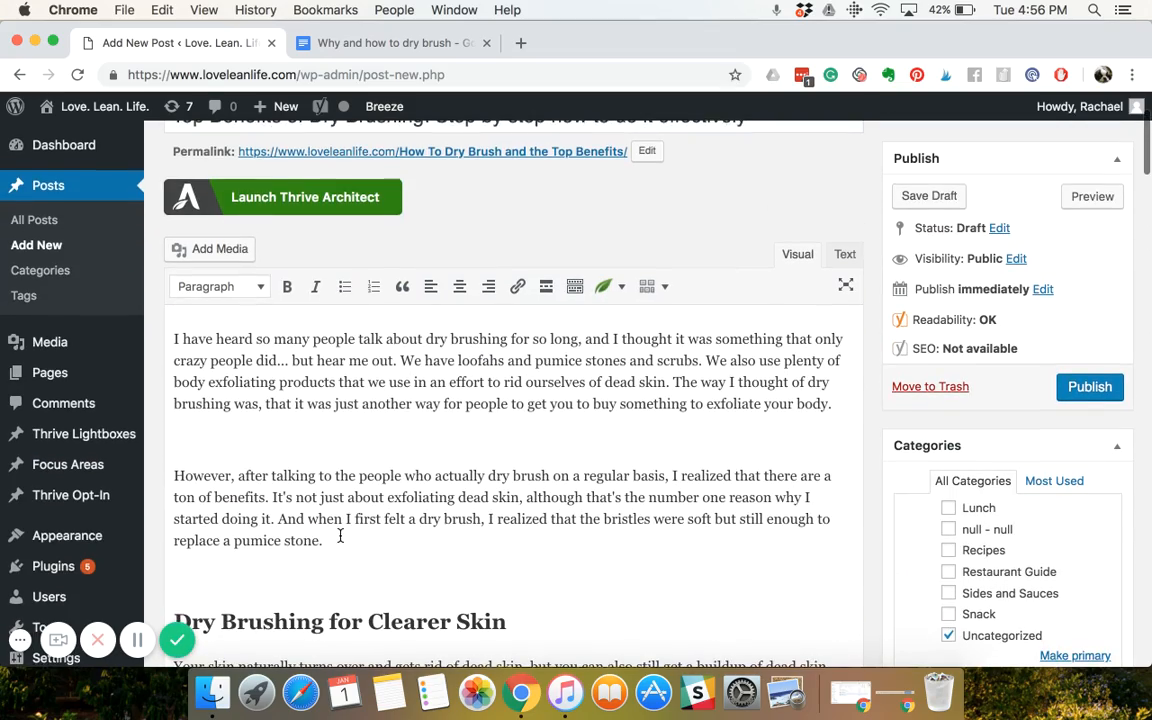
{"action": "scroll", "coordinate": [422, 380], "scroll_direction": "down", "scroll_amount": 2}
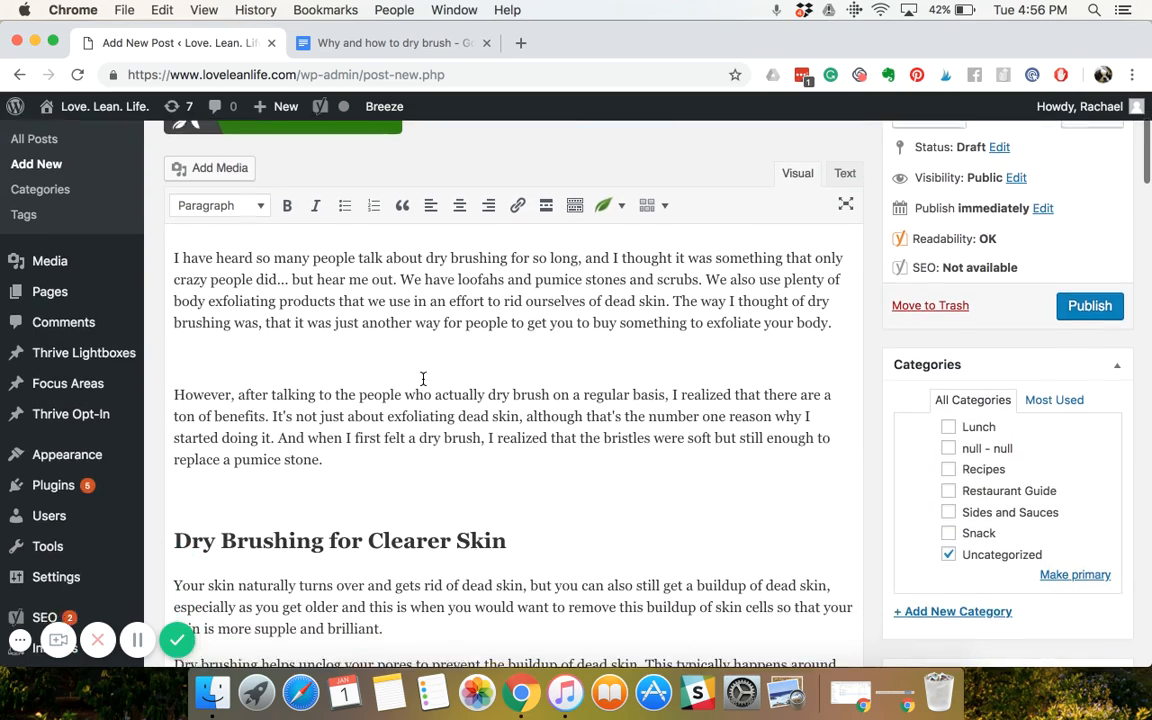
{"action": "scroll", "coordinate": [422, 380], "scroll_direction": "down", "scroll_amount": 1}
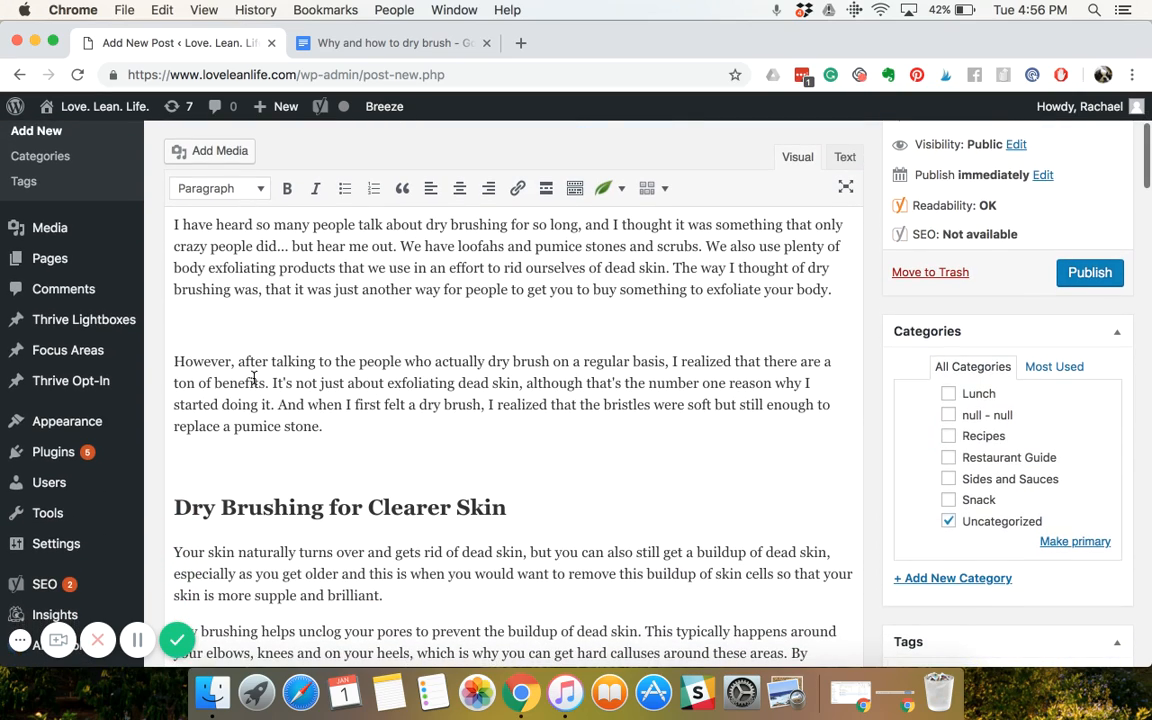
{"action": "scroll", "coordinate": [316, 352], "scroll_direction": "down", "scroll_amount": 15}
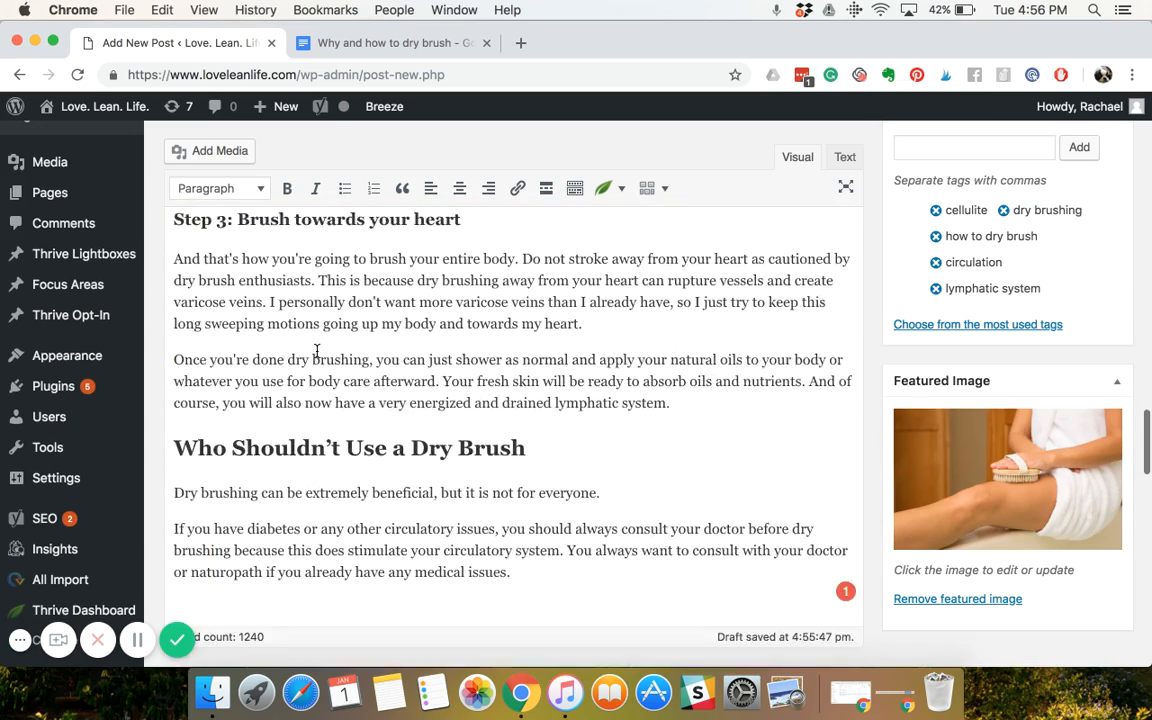
{"action": "scroll", "coordinate": [318, 354], "scroll_direction": "down", "scroll_amount": 10}
{"action": "scroll", "coordinate": [299, 504], "scroll_direction": "up", "scroll_amount": 1}
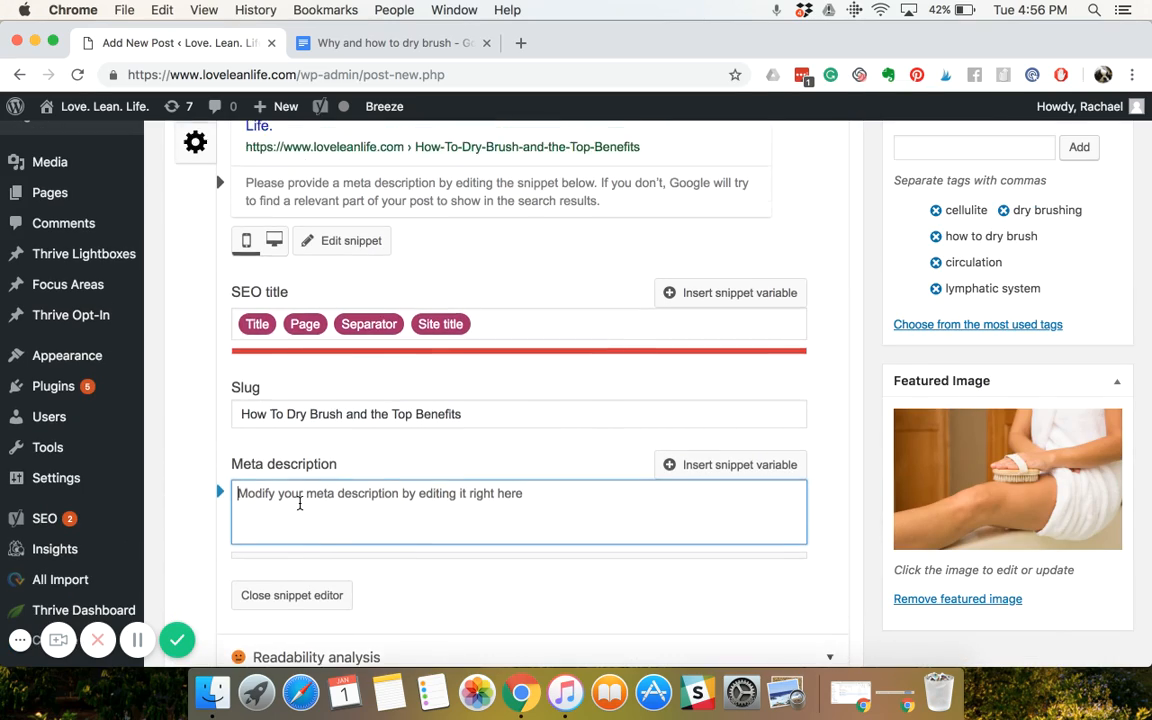
{"action": "scroll", "coordinate": [299, 504], "scroll_direction": "up", "scroll_amount": 5}
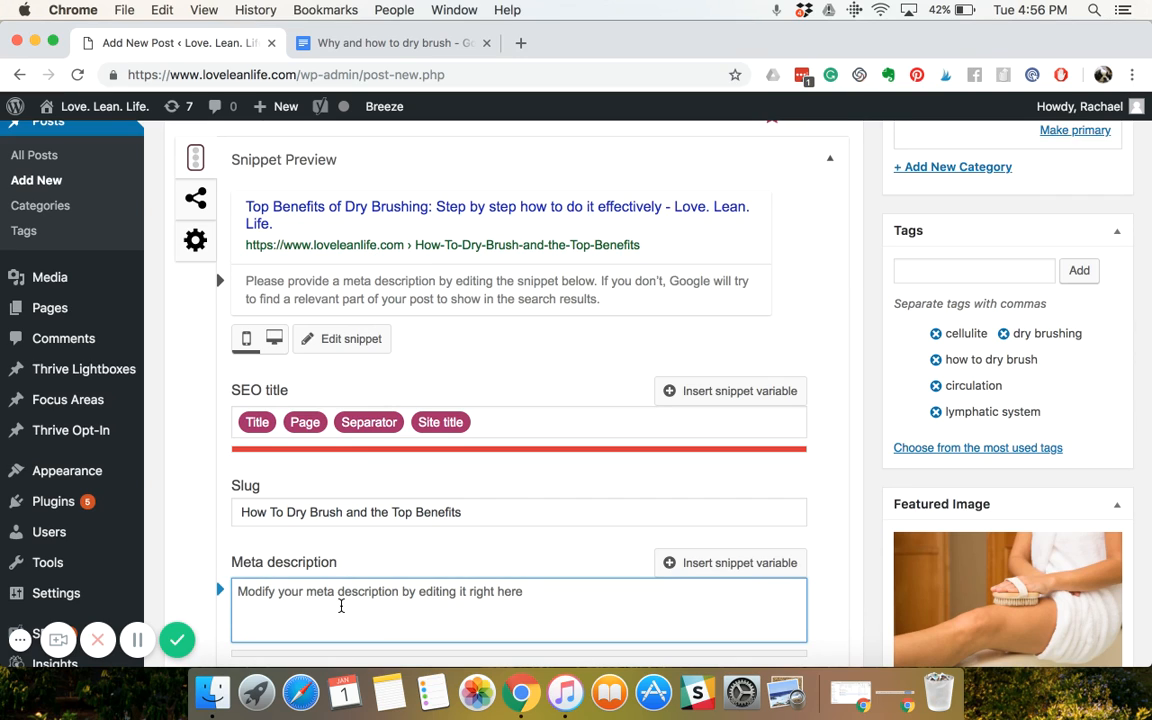
Step: Set the meta description to "Top benefits of dry brushing as well as an easy step by step how to dry brush tutorial and free PDF download."
{"action": "type", "text": "T"}
{"action": "key", "text": "BackSpace"}
{"action": "type", "text": "Top"}
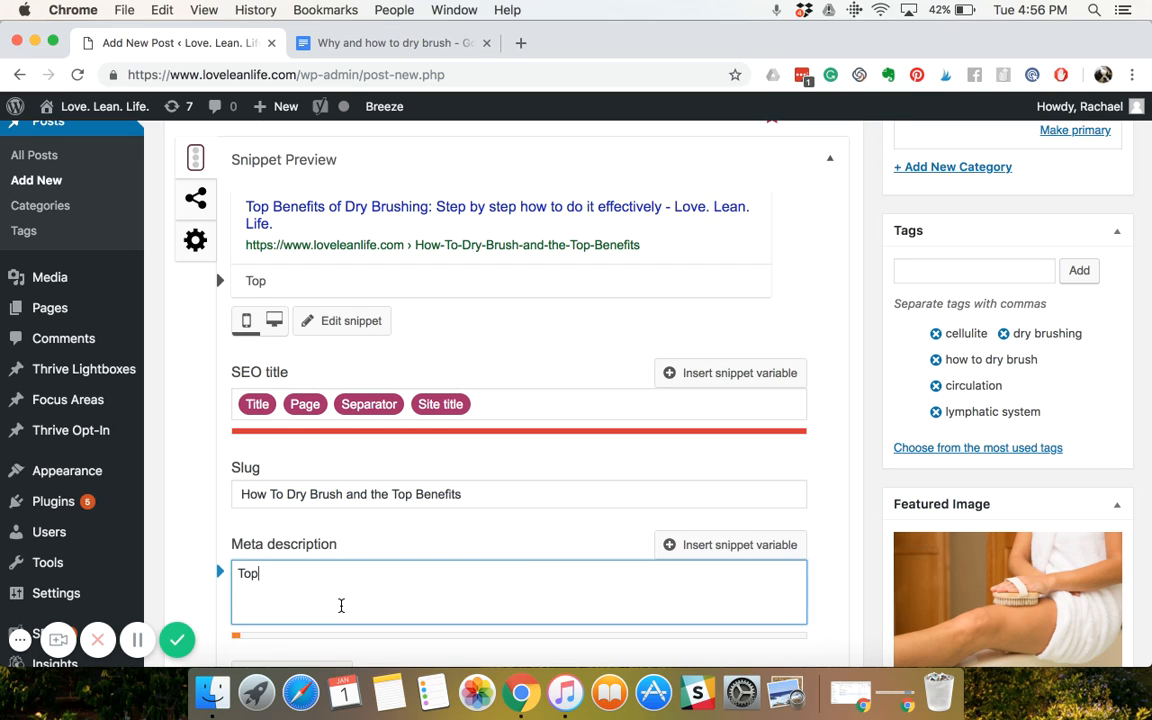
{"action": "type", "text": " benefits of"}
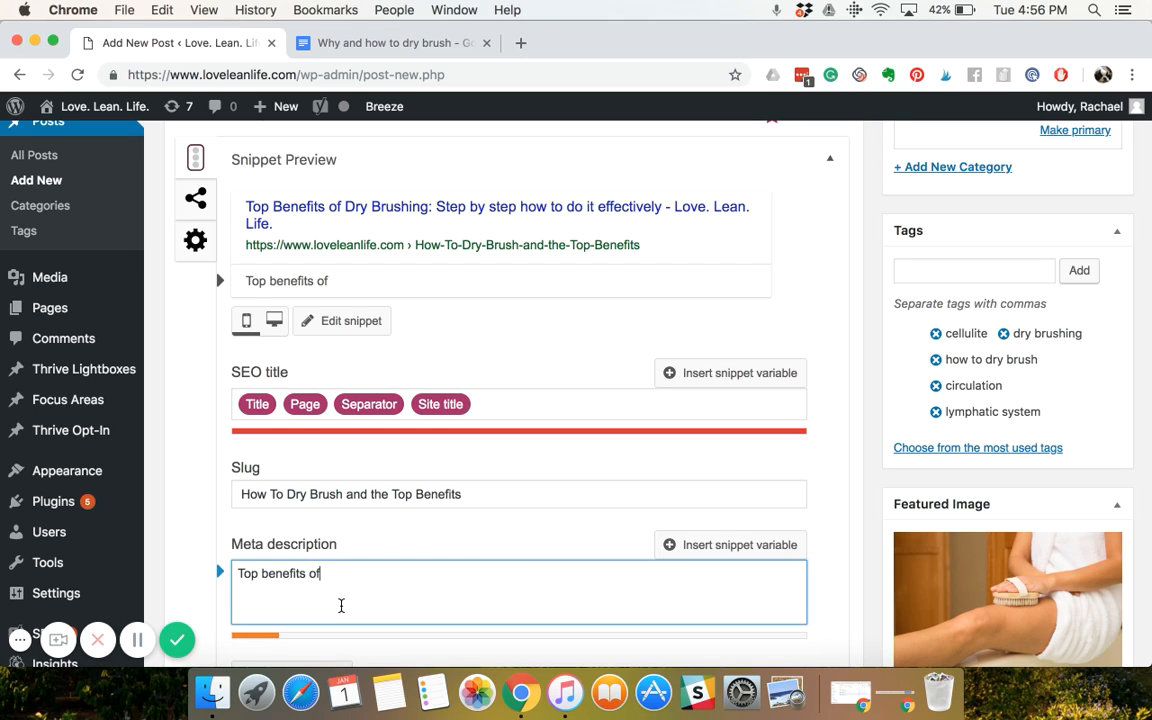
{"action": "type", "text": " dry brushing "}
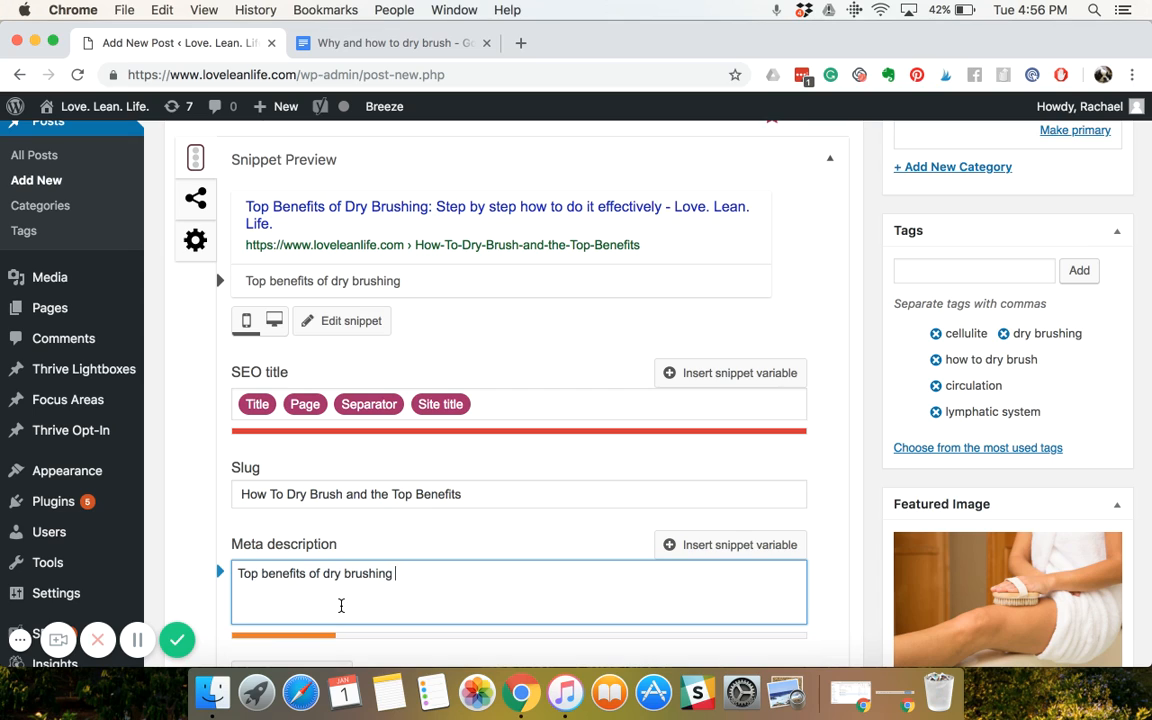
{"action": "type", "text": "as well as a"}
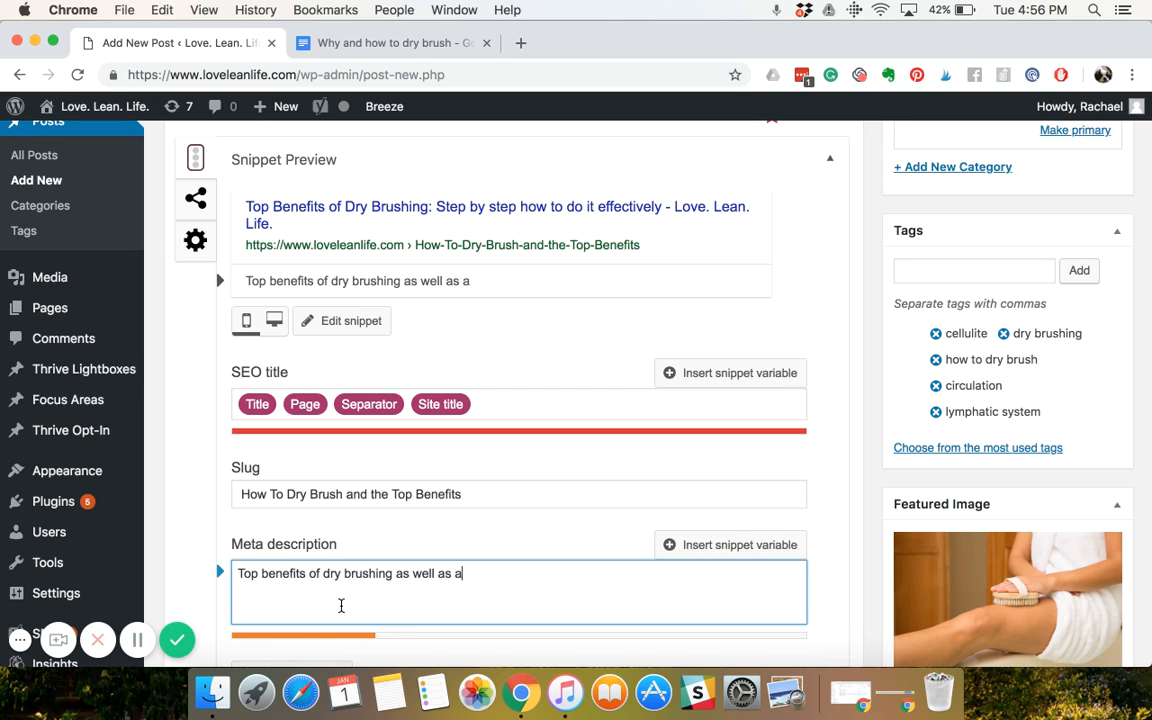
{"action": "type", "text": "n e"}
{"action": "key", "text": "BackSpace"}
{"action": "key", "text": "BackSpace"}
{"action": "type", "text": "n e"}
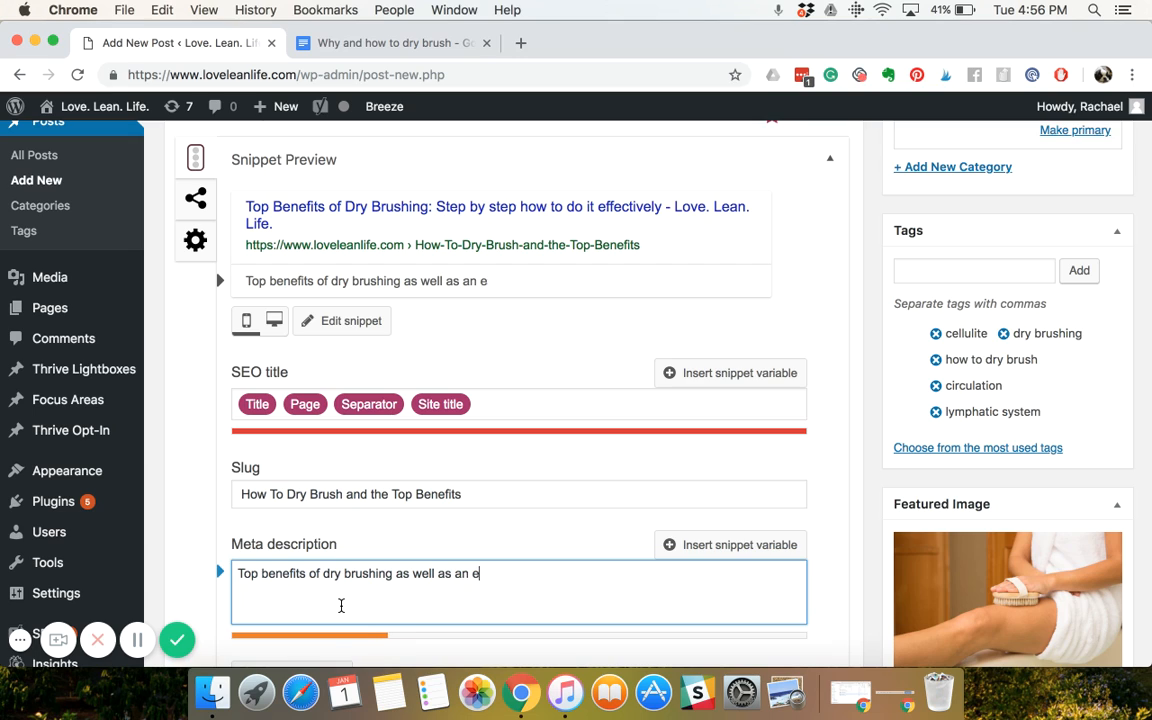
{"action": "type", "text": "asy step by step"}
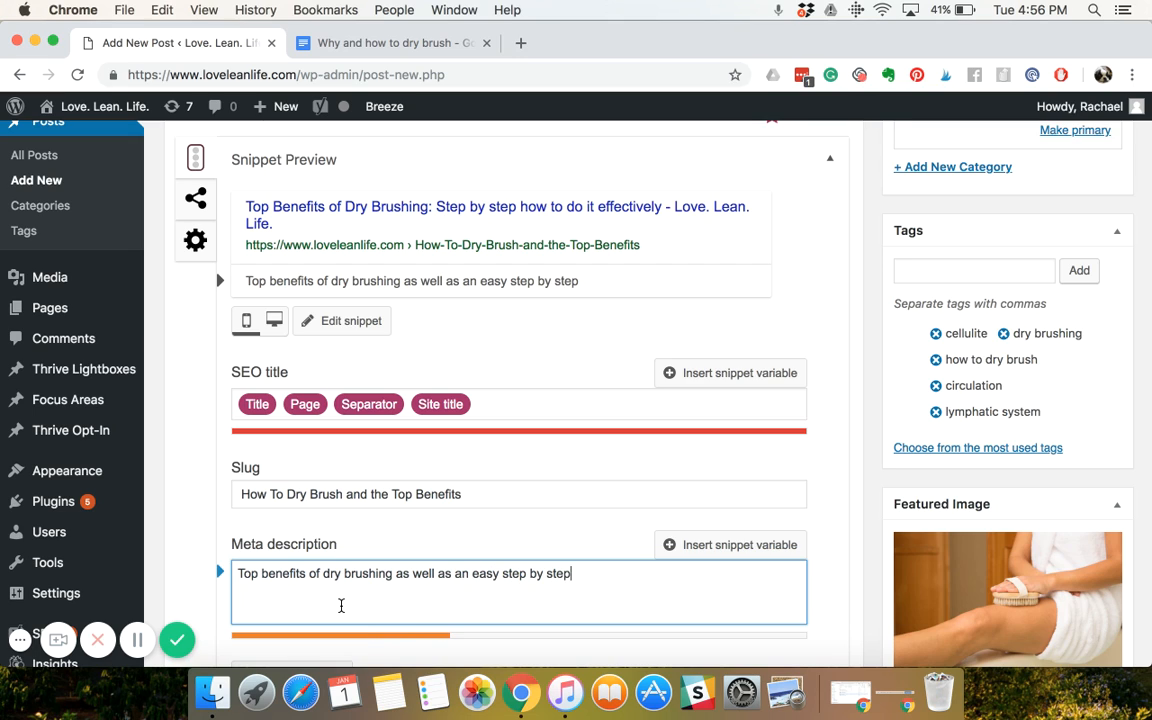
{"action": "type", "text": " how to drus"}
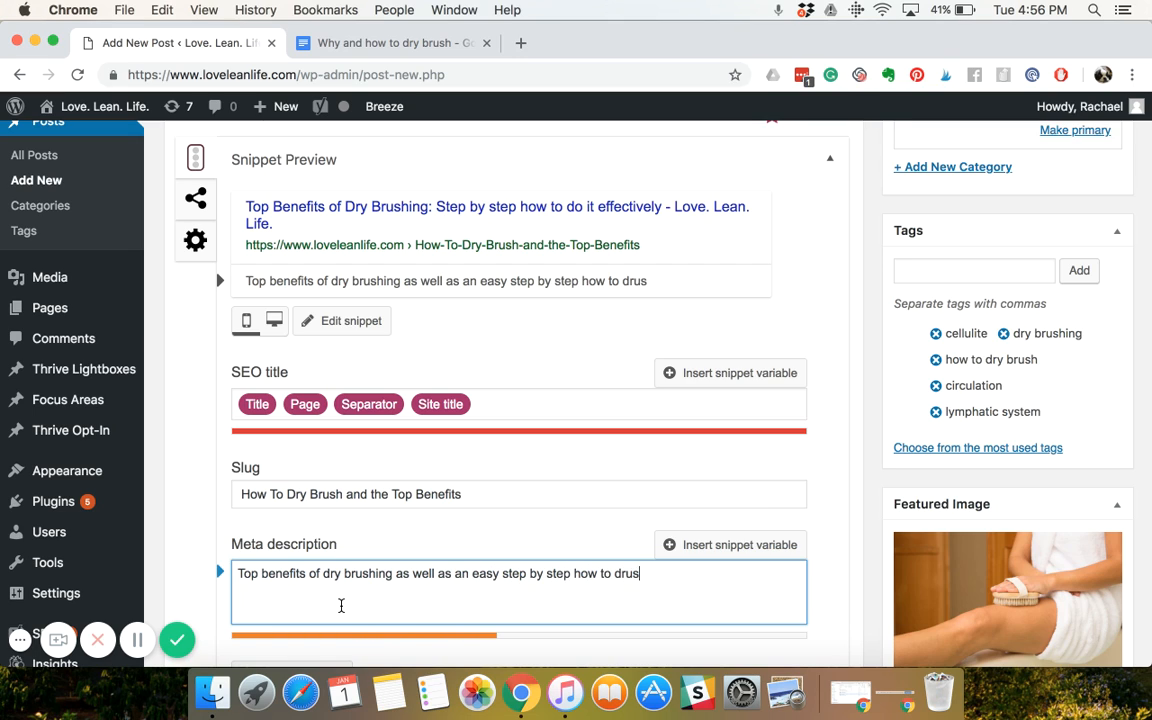
{"action": "key", "text": "BackSpace"}
{"action": "key", "text": "BackSpace"}
{"action": "type", "text": "y brush tuto"}
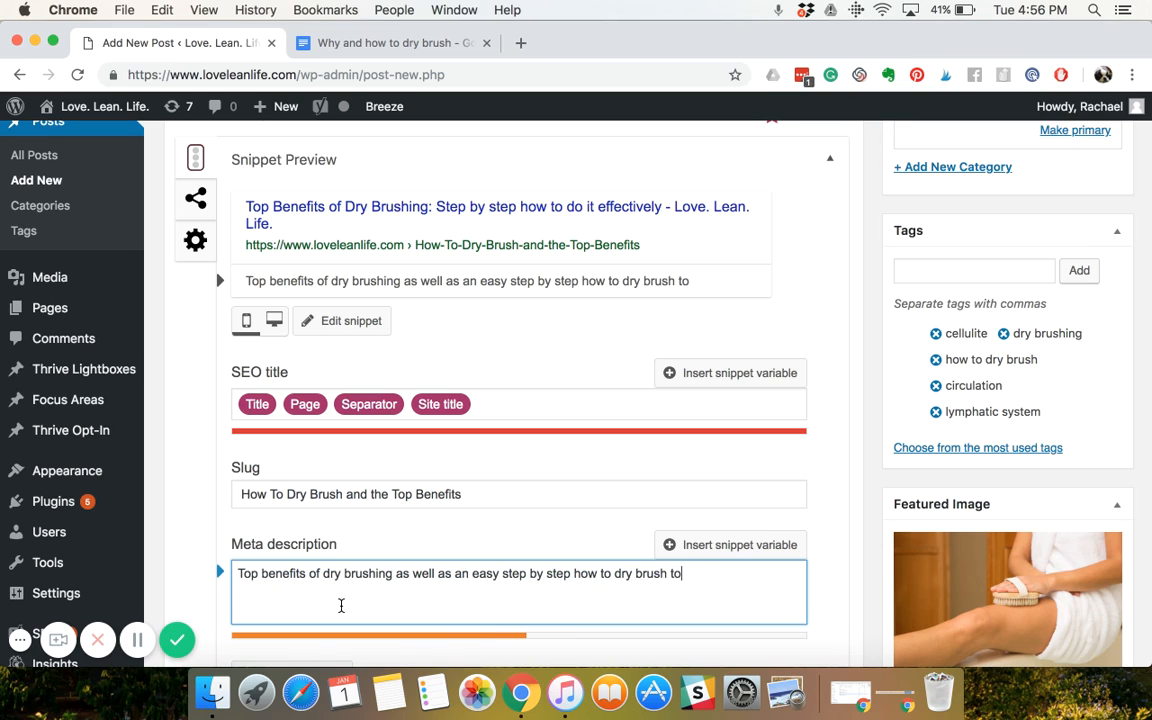
{"action": "key", "text": "BackSpace"}
{"action": "type", "text": "utorial and free PD"}
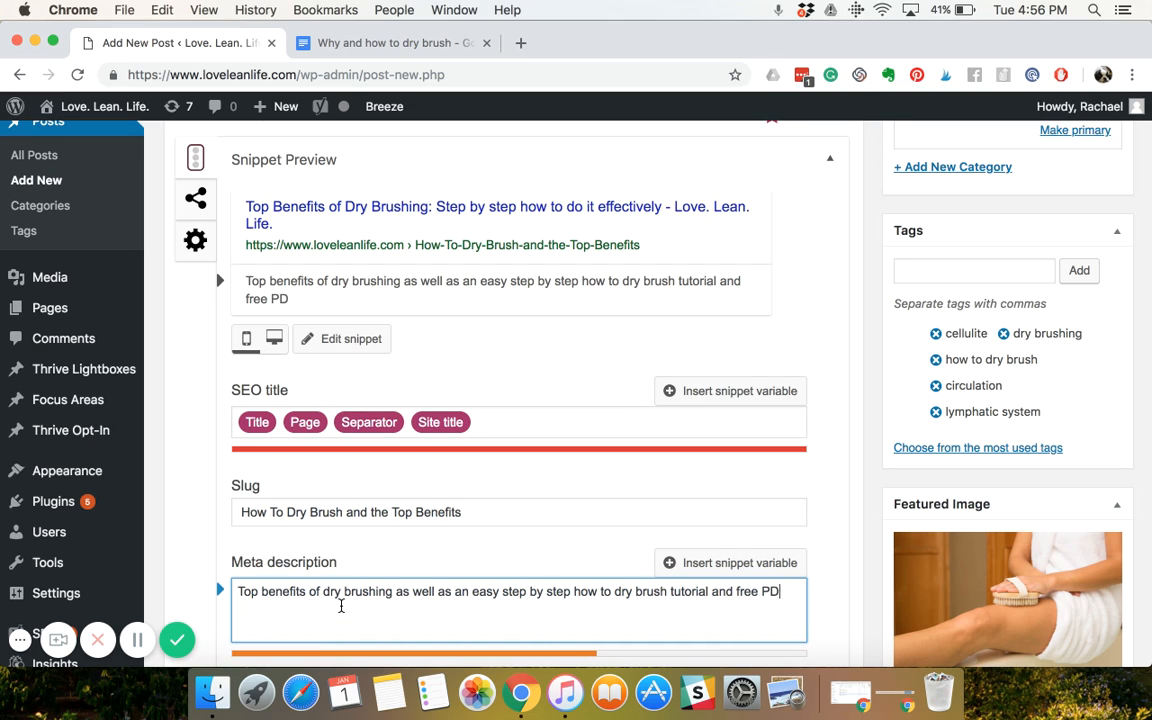
{"action": "type", "text": "D download."}
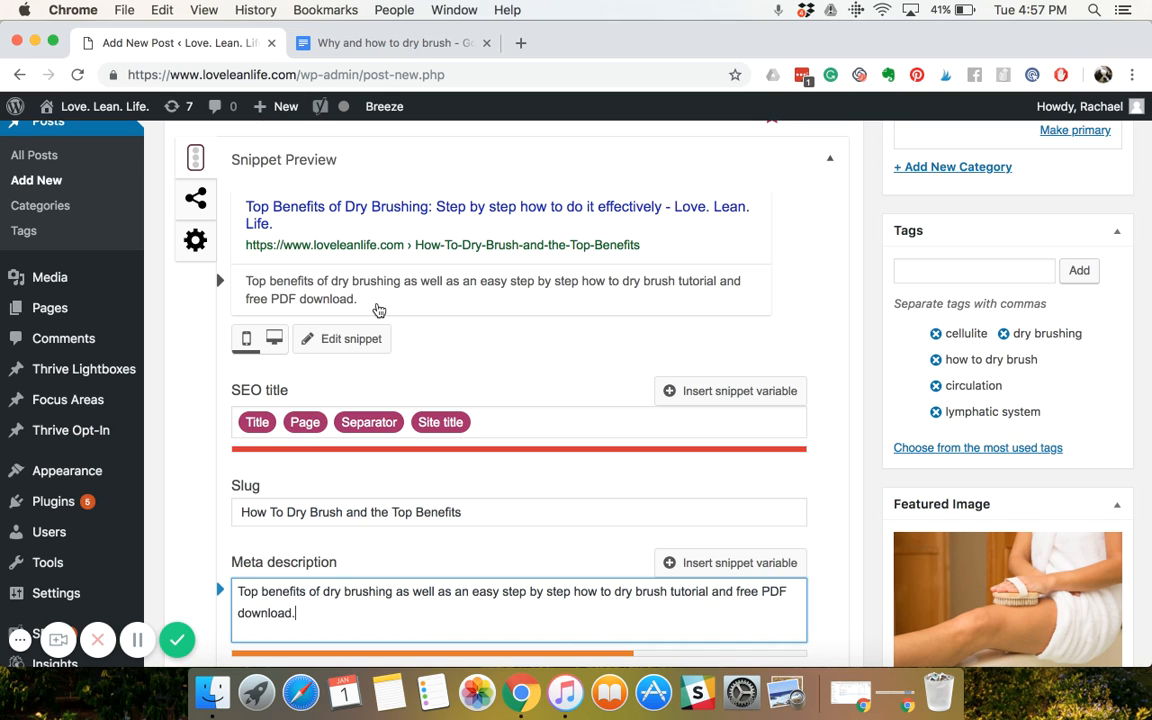
Step: Check the search snippet preview and save the post as a draft
{"action": "scroll", "coordinate": [377, 310], "scroll_direction": "up", "scroll_amount": 1}
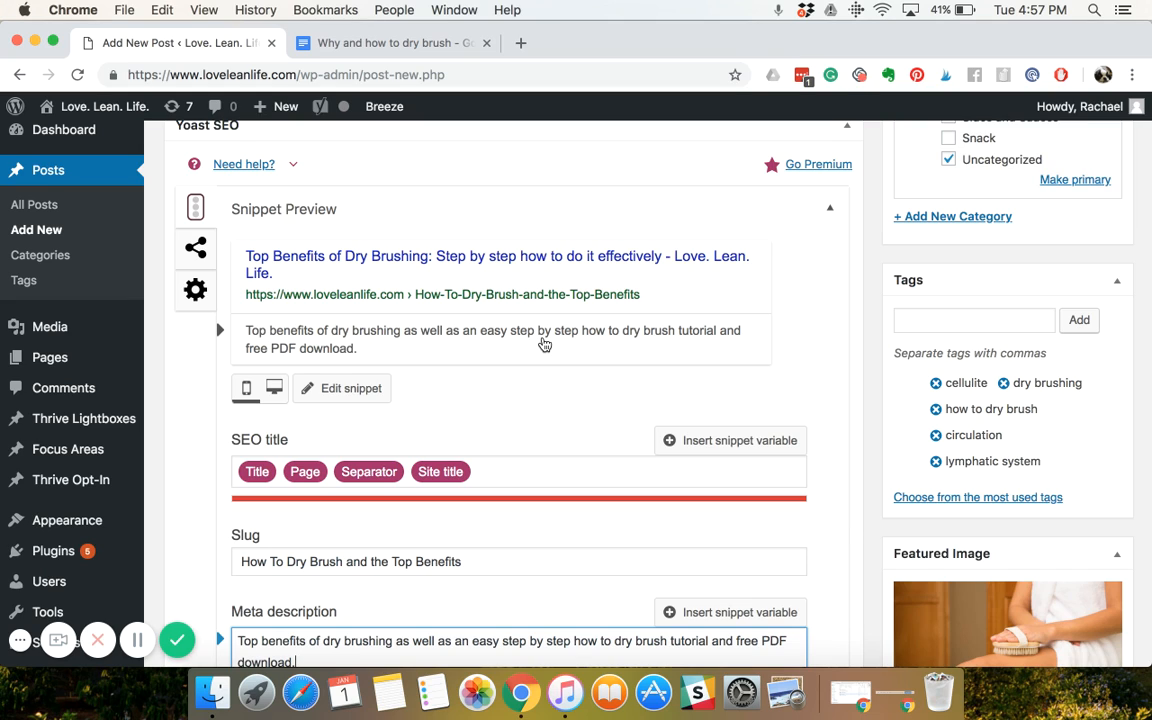
{"action": "scroll", "coordinate": [544, 344], "scroll_direction": "down", "scroll_amount": 2}
{"action": "scroll", "coordinate": [544, 344], "scroll_direction": "down", "scroll_amount": 2}
{"action": "scroll", "coordinate": [540, 337], "scroll_direction": "up", "scroll_amount": 15}
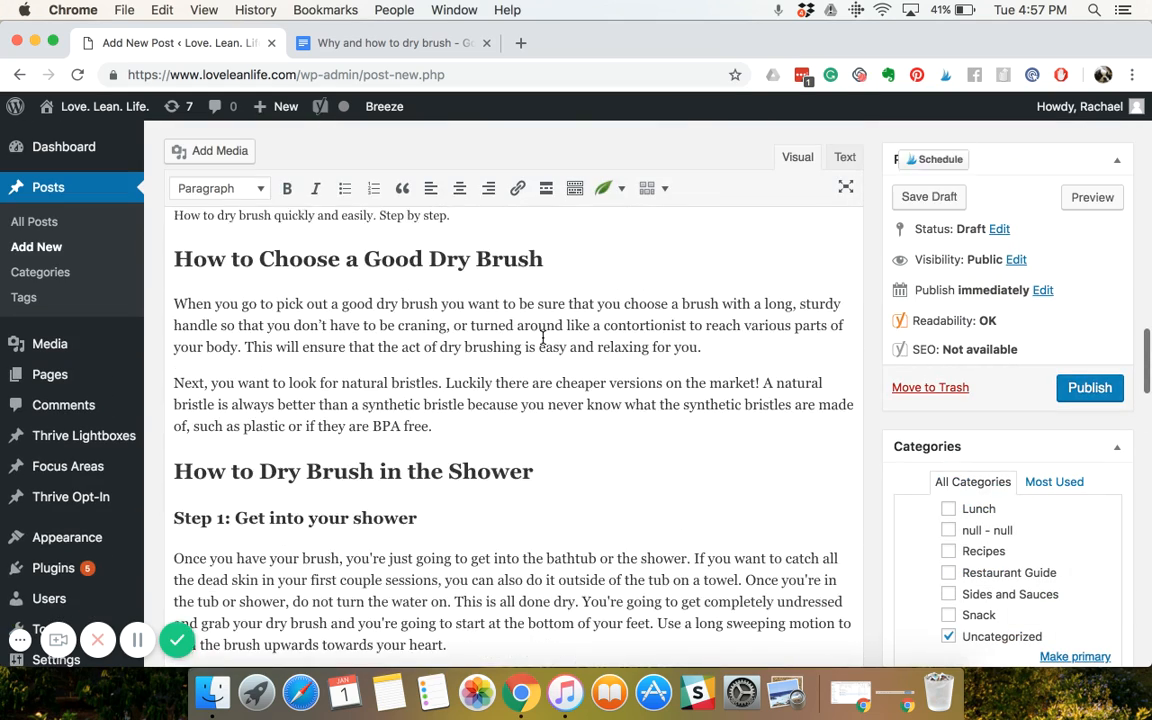
{"action": "scroll", "coordinate": [541, 340], "scroll_direction": "up", "scroll_amount": 15}
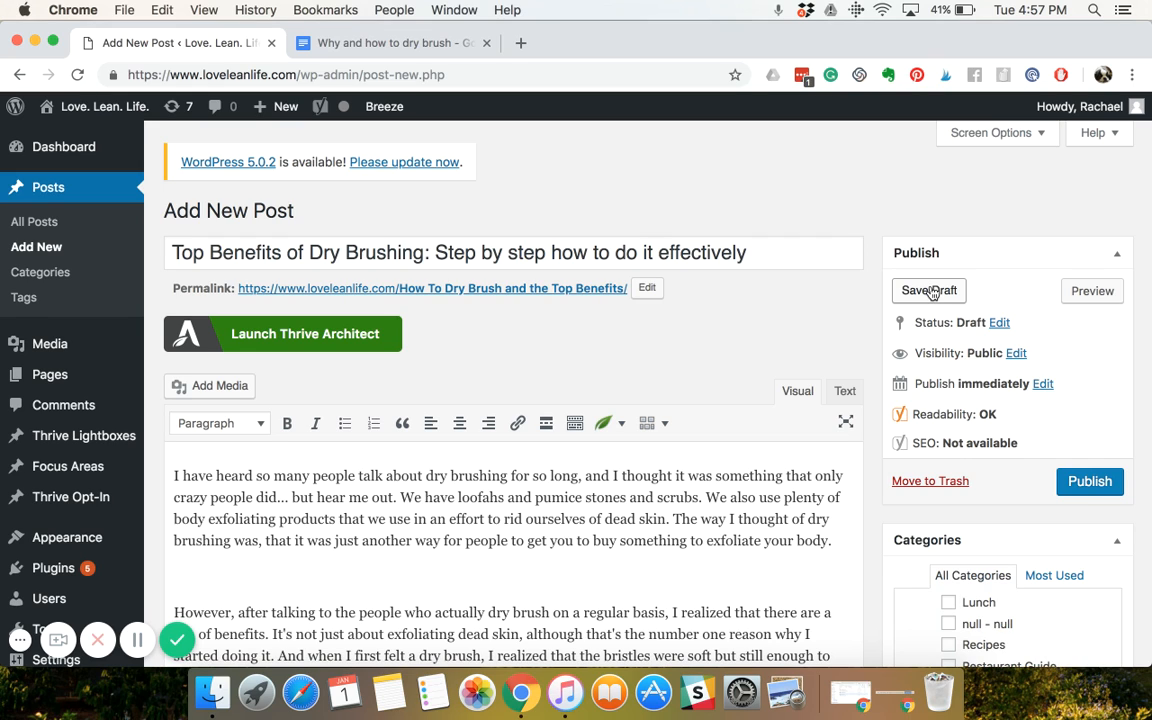
{"action": "left_click", "coordinate": [930, 291]}
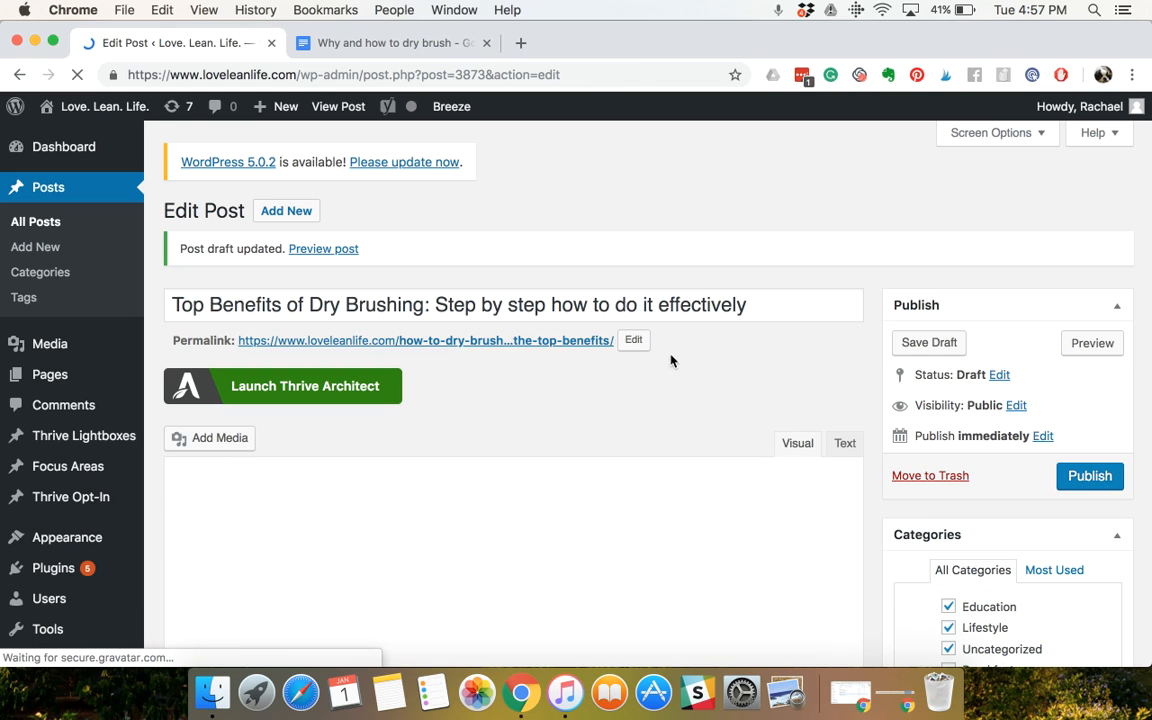
Step: Preview the post, test the "Dry Brushing" PDF link and return to the preview page
{"action": "left_click", "coordinate": [1092, 356]}
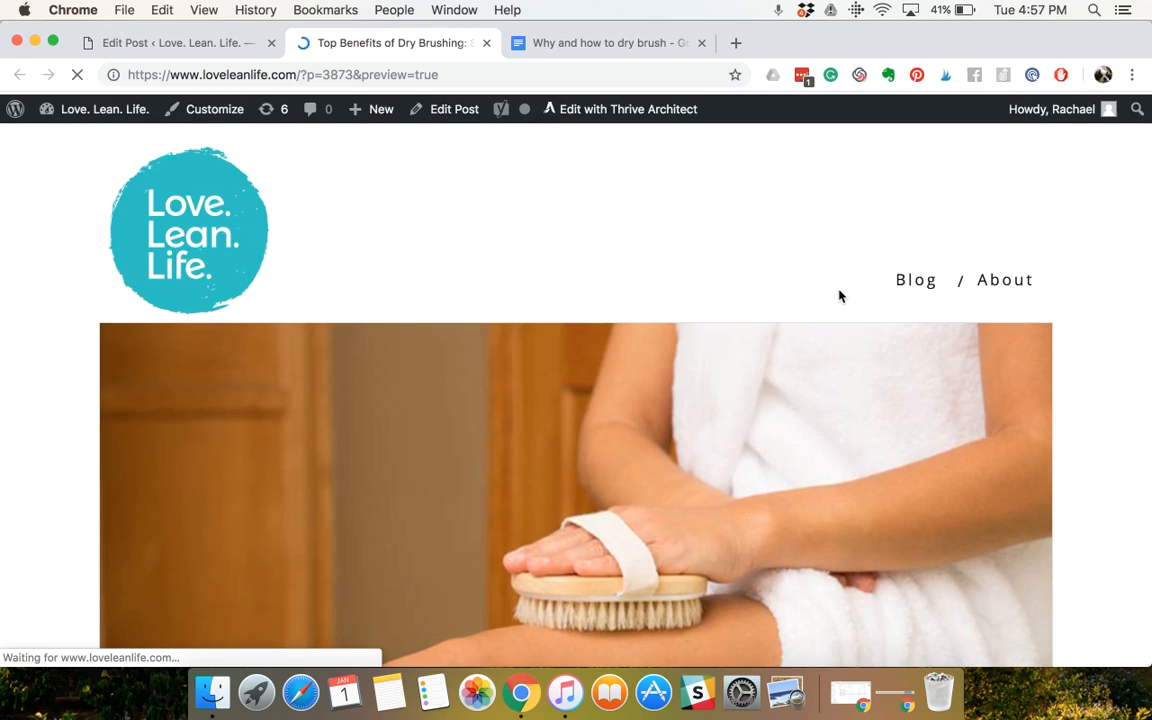
{"action": "scroll", "coordinate": [840, 296], "scroll_direction": "down", "scroll_amount": 10}
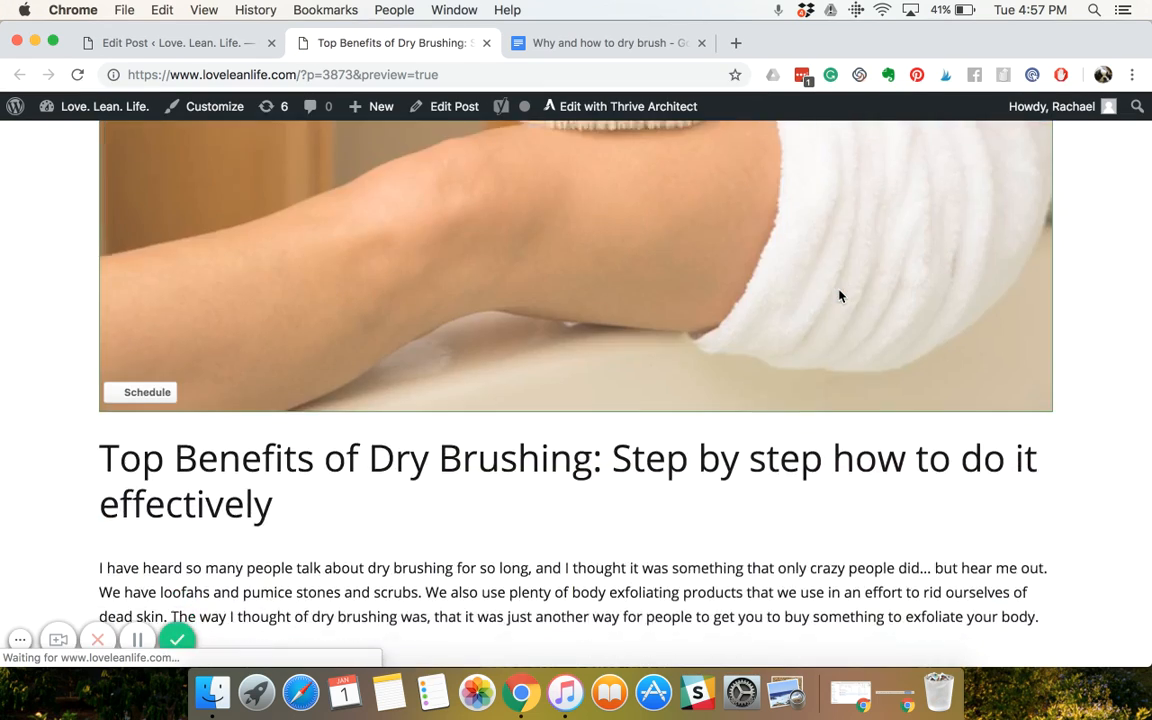
{"action": "scroll", "coordinate": [840, 296], "scroll_direction": "down", "scroll_amount": 15}
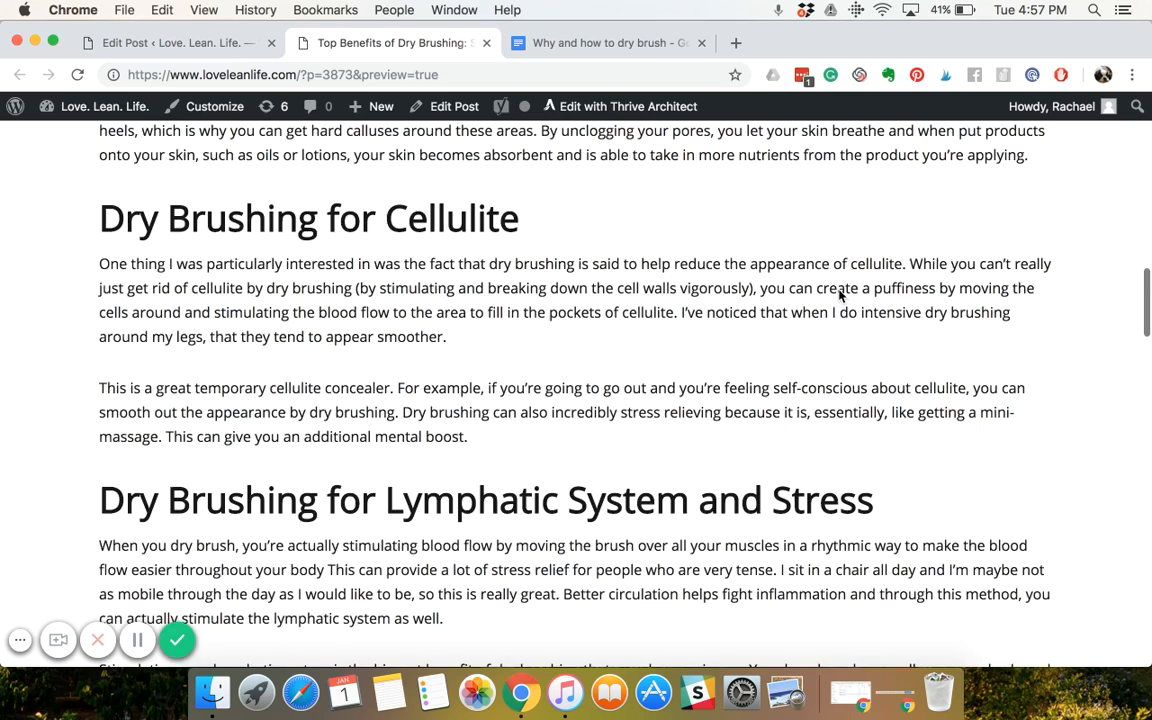
{"action": "scroll", "coordinate": [840, 296], "scroll_direction": "down", "scroll_amount": 5}
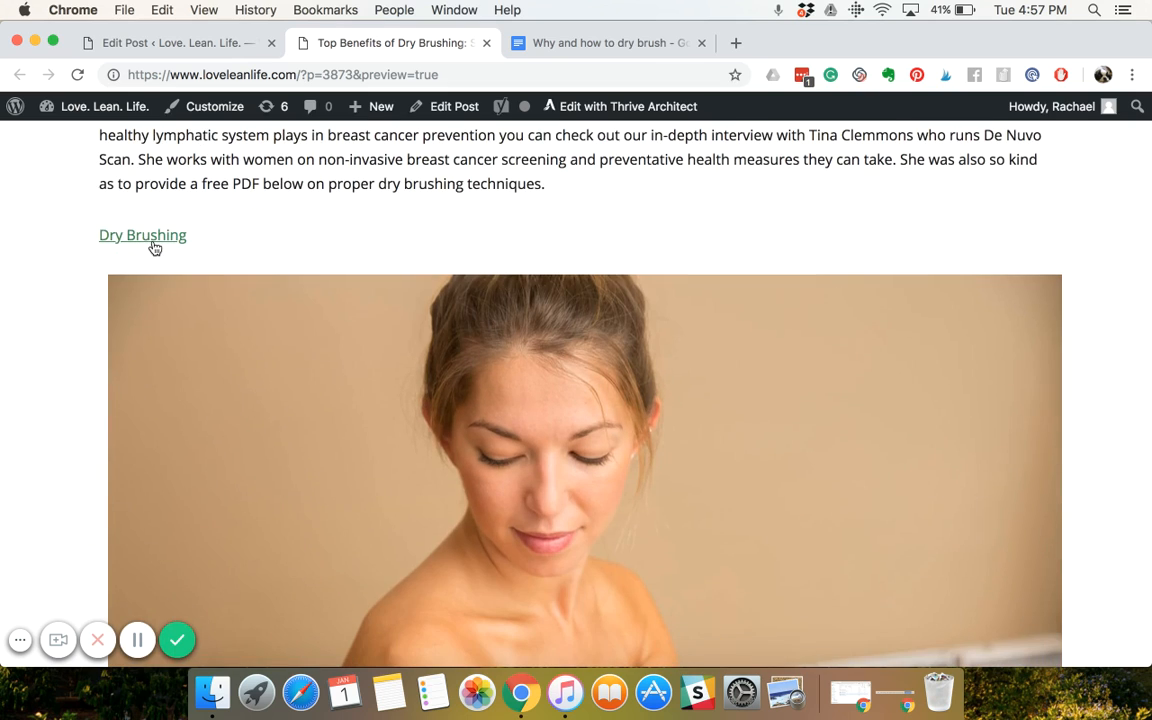
{"action": "left_click", "coordinate": [155, 240]}
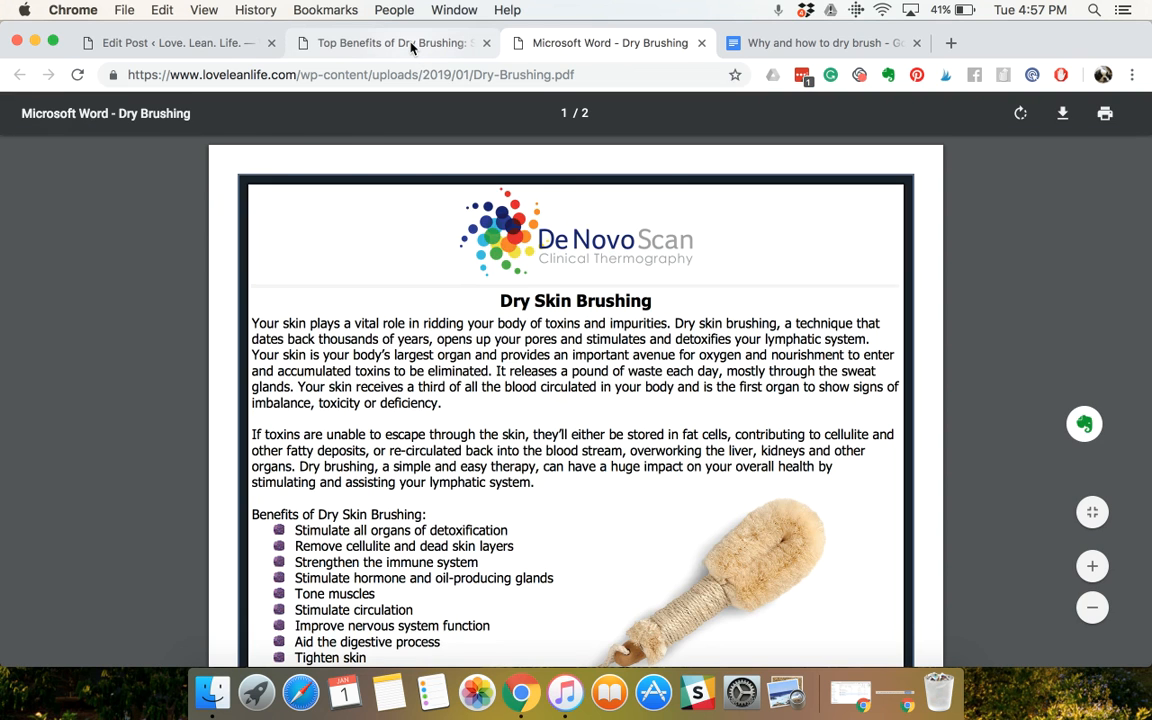
{"action": "left_click", "coordinate": [411, 46]}
Step: Review the rest of the previewed post, from choosing a dry brush down to the comment area
{"action": "scroll", "coordinate": [380, 367], "scroll_direction": "down", "scroll_amount": 20}
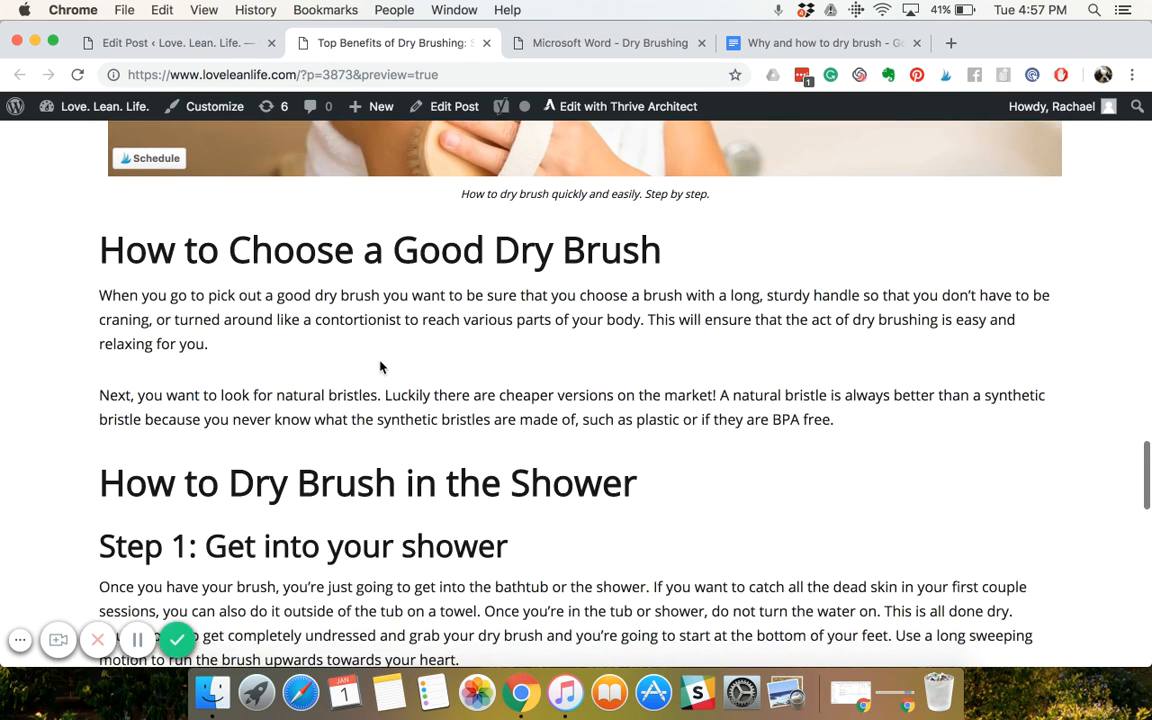
{"action": "scroll", "coordinate": [380, 367], "scroll_direction": "down", "scroll_amount": 3}
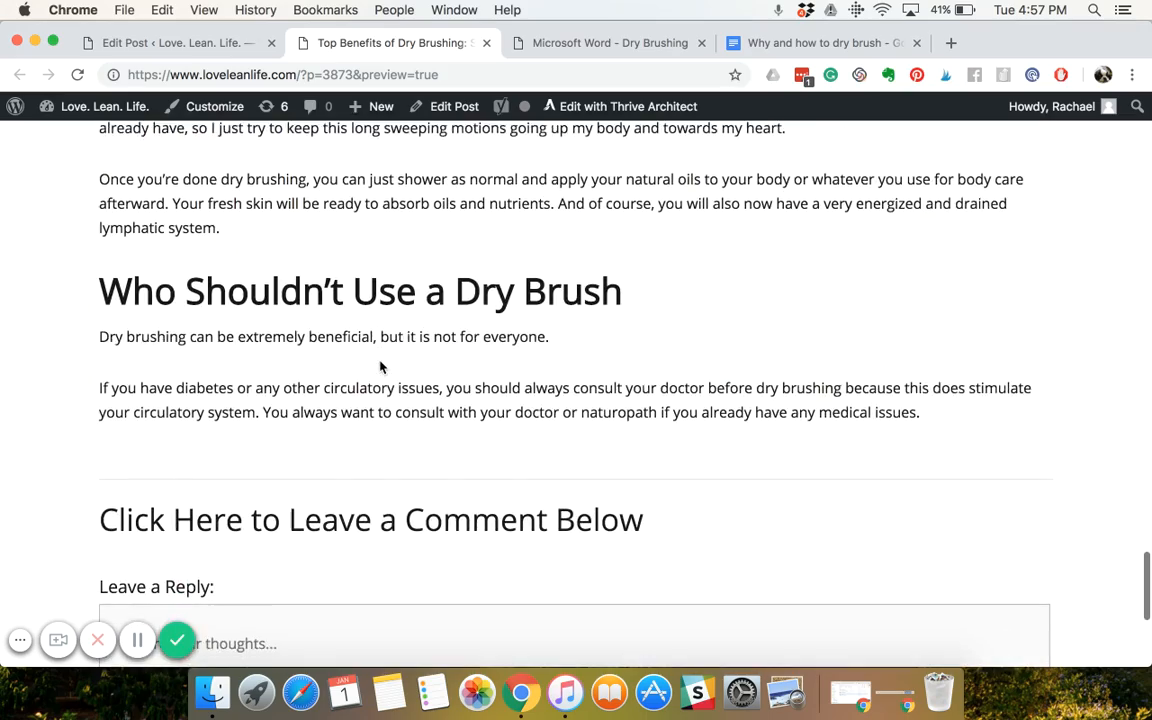
{"action": "left_click_drag", "start_coordinate": [326, 258], "coordinate": [487, 397]}
{"action": "left_click", "coordinate": [487, 397]}
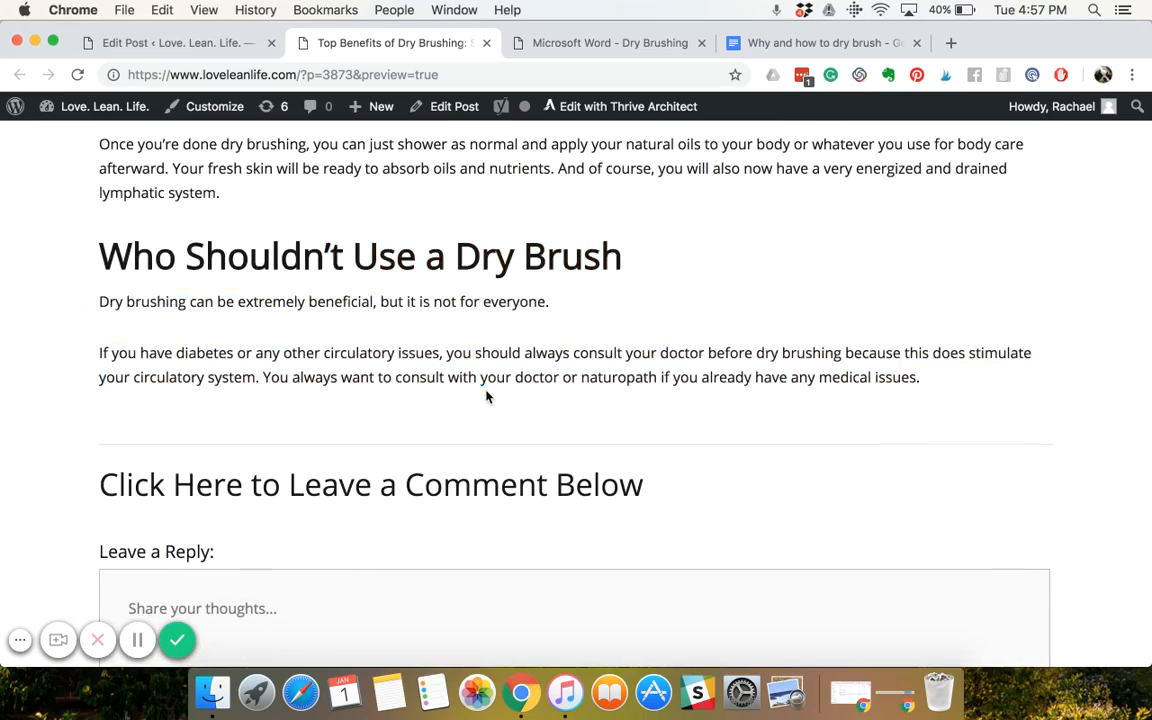
{"action": "scroll", "coordinate": [487, 395], "scroll_direction": "up", "scroll_amount": 20}
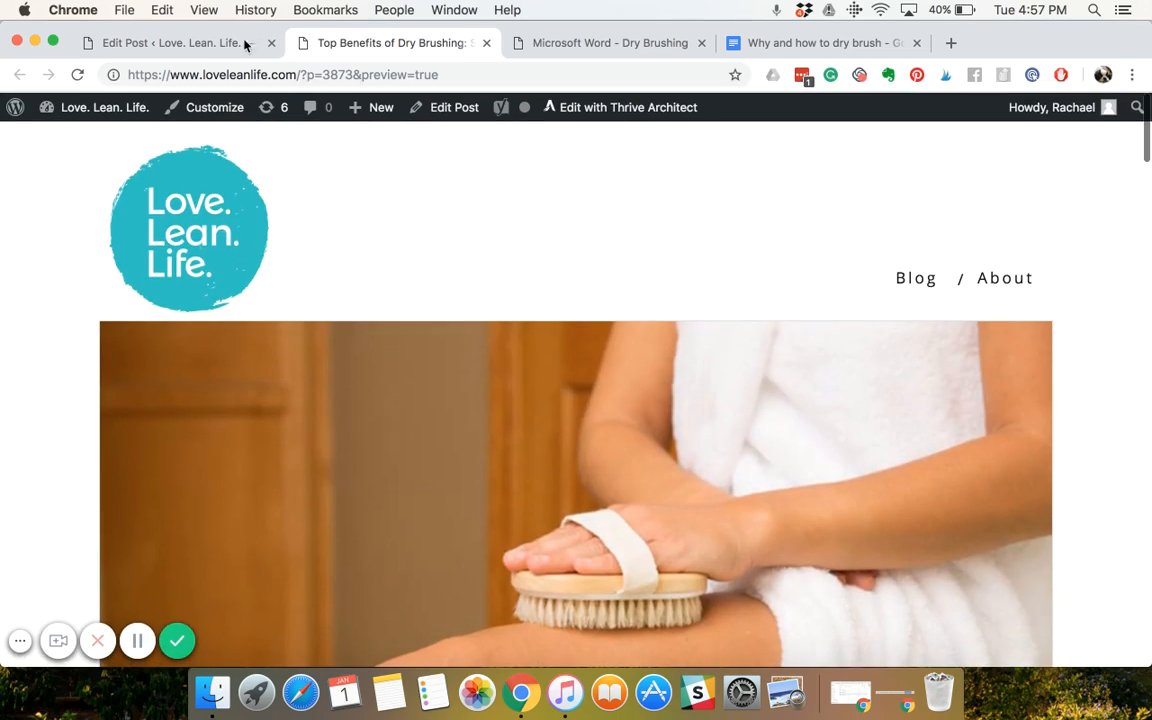
Step: Return from the preview to the post editor and publish the dry brushing post
{"action": "left_click", "coordinate": [244, 43]}
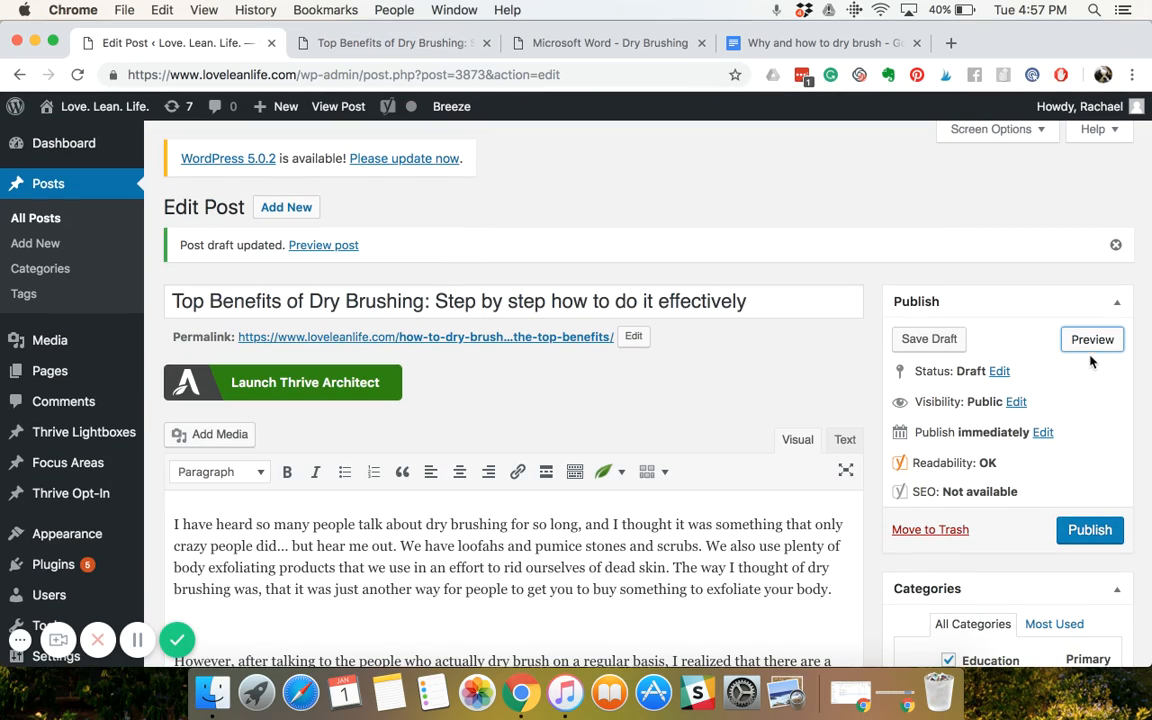
{"action": "left_click", "coordinate": [1088, 536]}
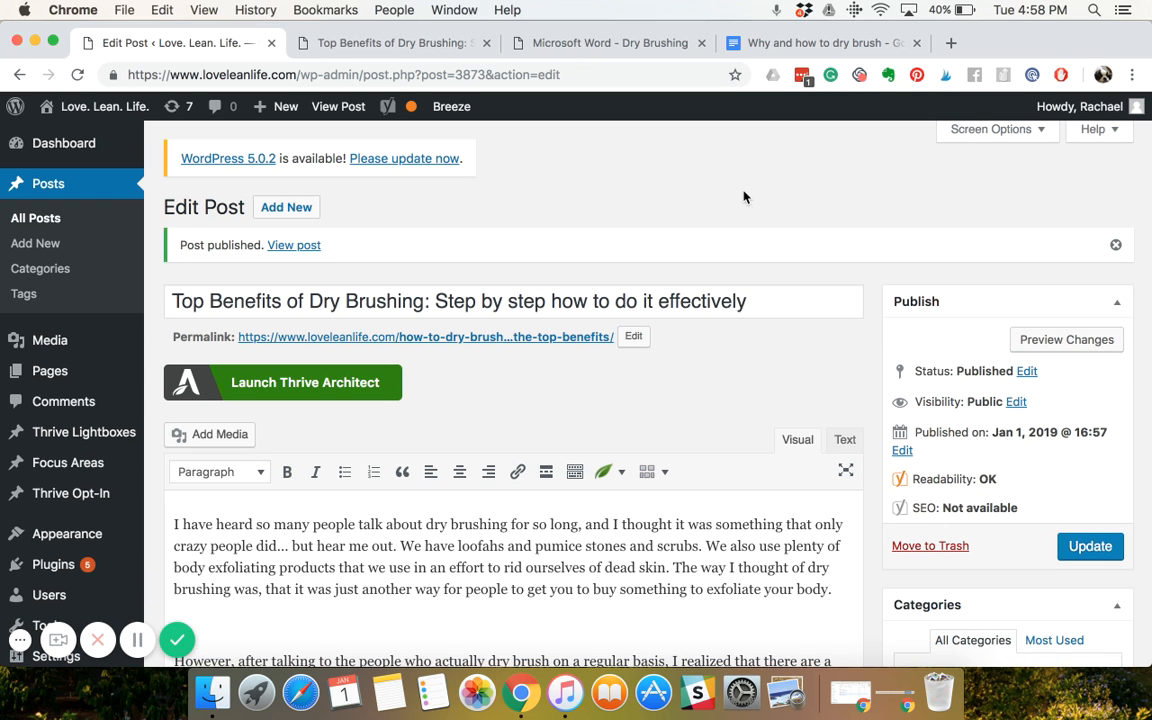
Step: Review the published post's categories, tags, featured image, body text and Yoast snippet preview in the editor
{"action": "scroll", "coordinate": [743, 197], "scroll_direction": "down", "scroll_amount": 10}
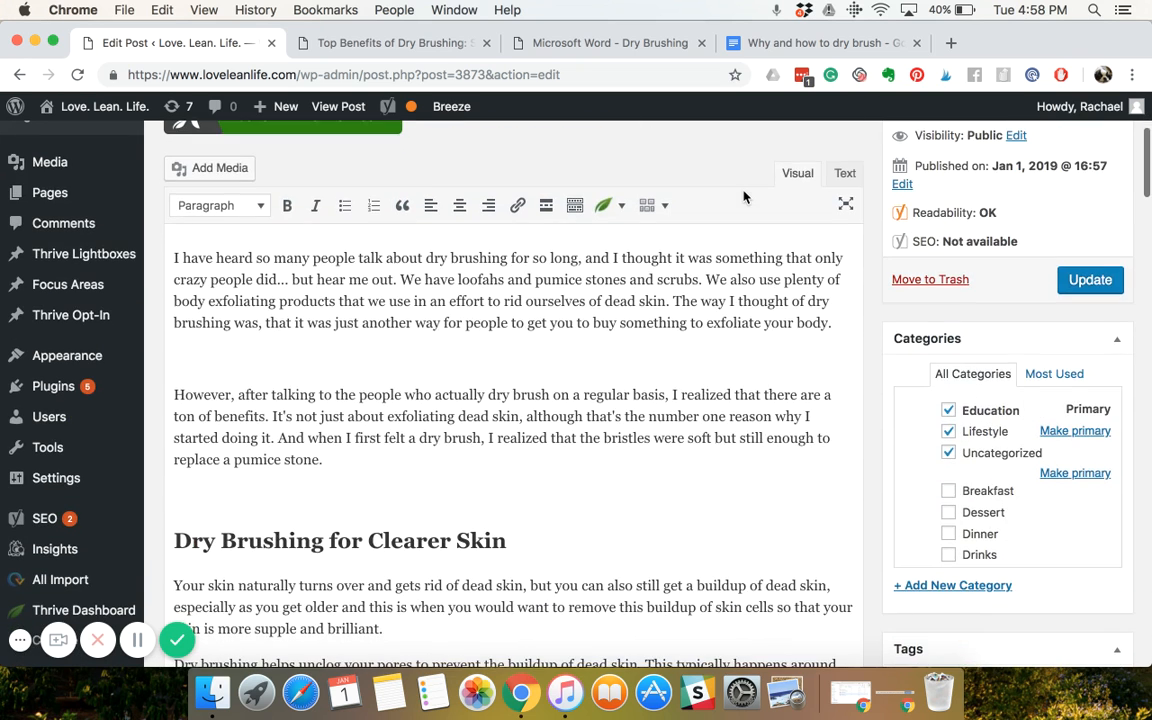
{"action": "scroll", "coordinate": [910, 200], "scroll_direction": "down", "scroll_amount": 3}
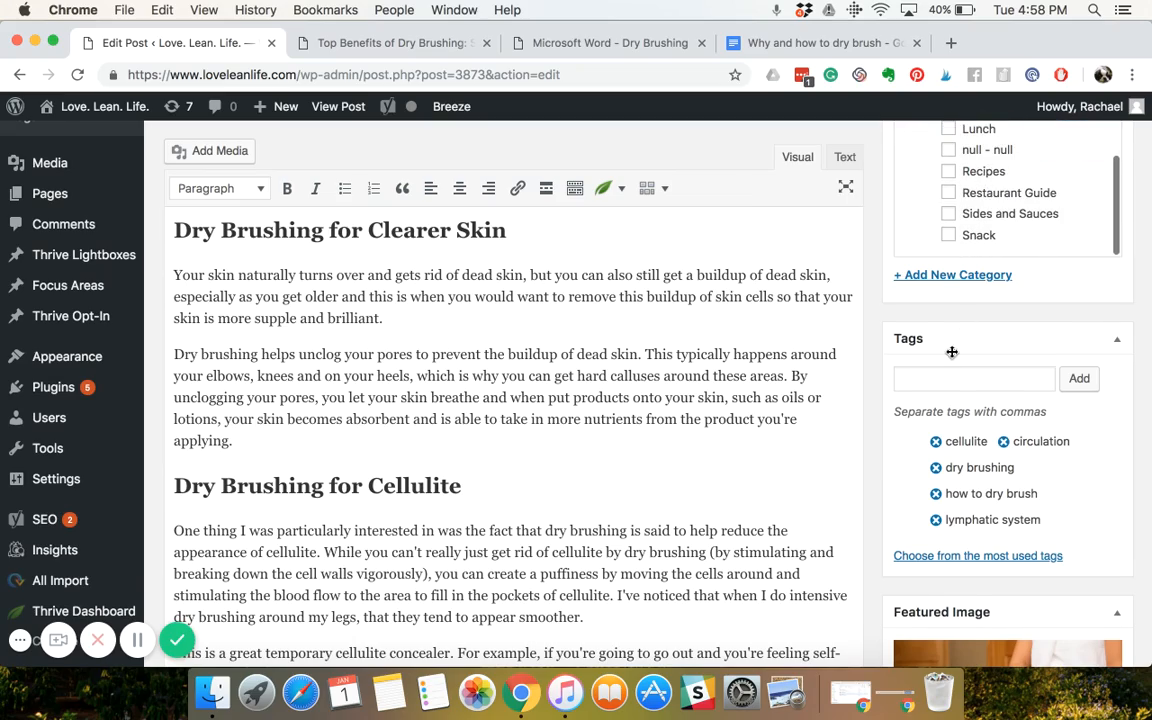
{"action": "scroll", "coordinate": [952, 357], "scroll_direction": "down", "scroll_amount": 3}
{"action": "scroll", "coordinate": [952, 357], "scroll_direction": "down", "scroll_amount": 20}
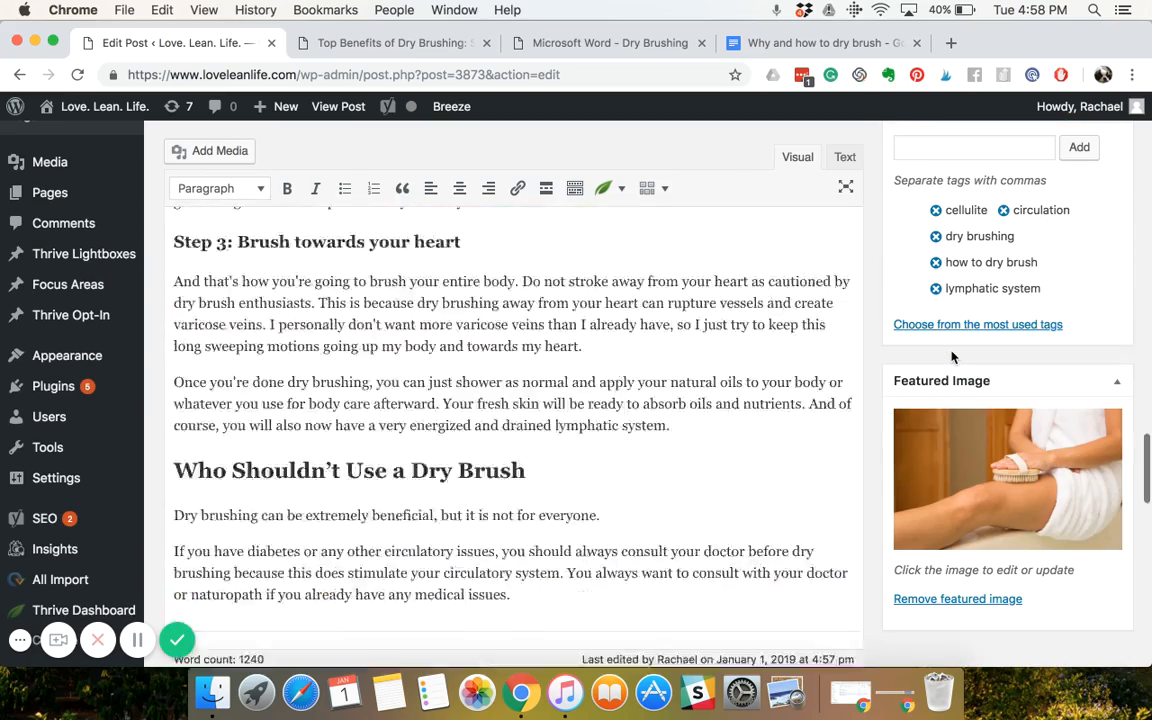
{"action": "scroll", "coordinate": [952, 357], "scroll_direction": "down", "scroll_amount": 1}
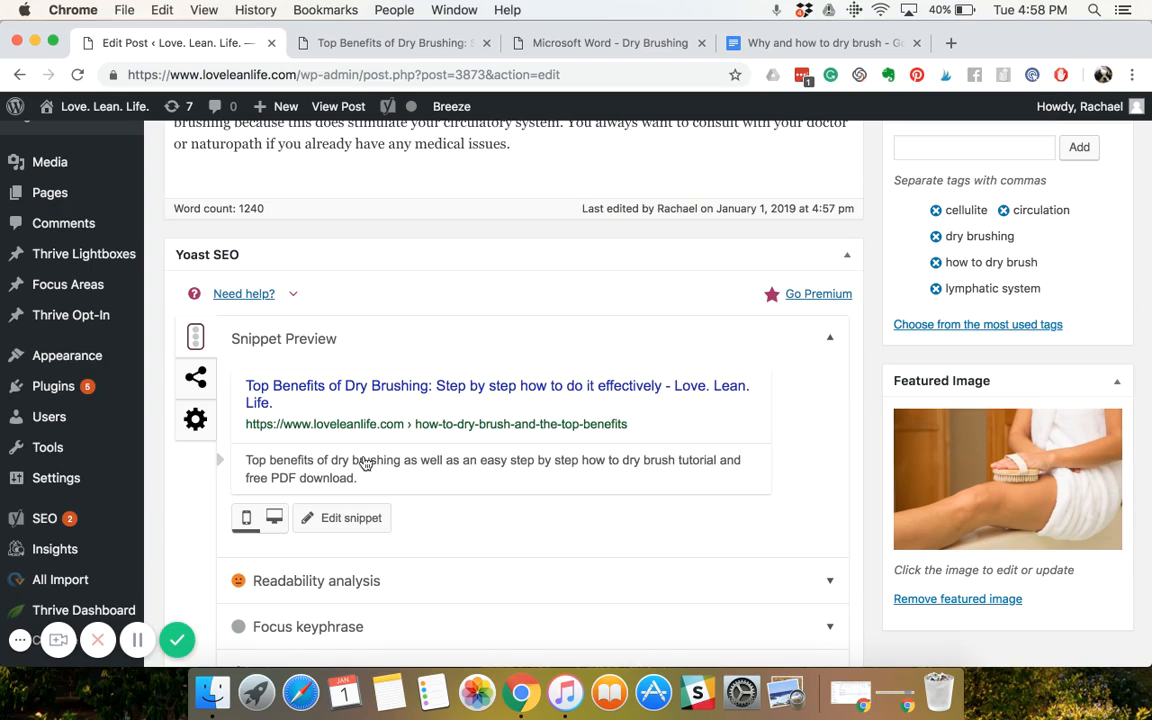
{"action": "left_click_drag", "start_coordinate": [363, 460], "coordinate": [439, 482]}
{"action": "left_click", "coordinate": [440, 481]}
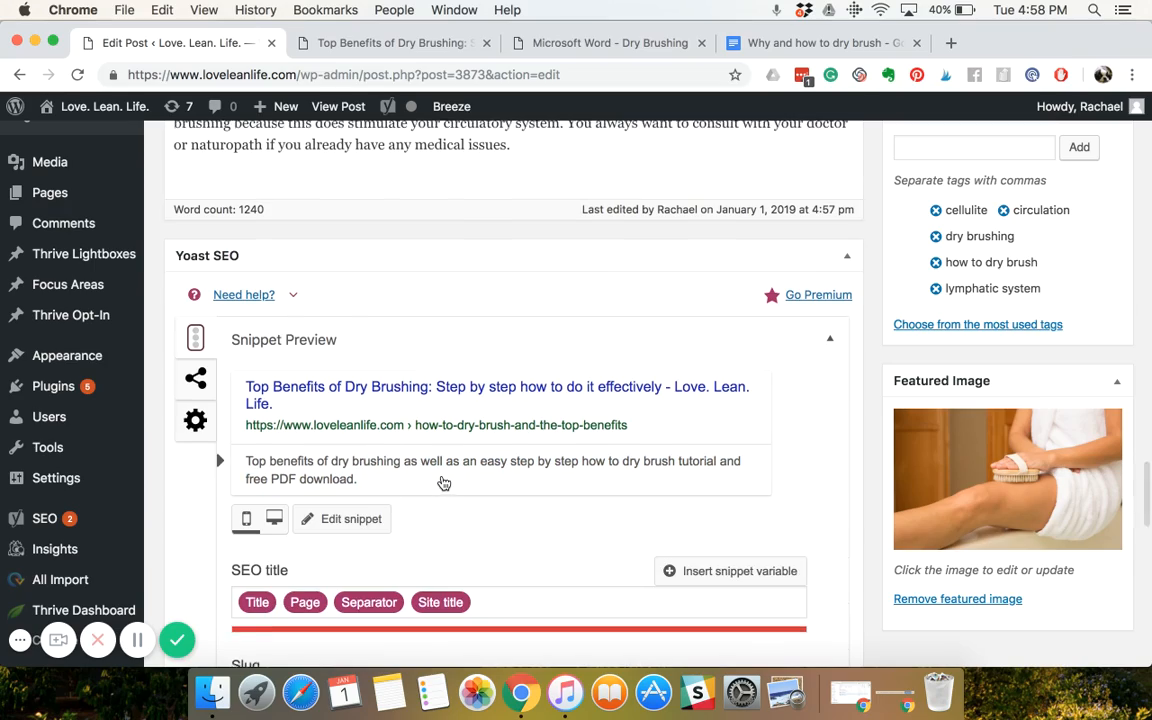
{"action": "scroll", "coordinate": [442, 477], "scroll_direction": "up", "scroll_amount": 15}
{"action": "scroll", "coordinate": [442, 477], "scroll_direction": "up", "scroll_amount": 10}
{"action": "scroll", "coordinate": [442, 477], "scroll_direction": "down", "scroll_amount": 8}
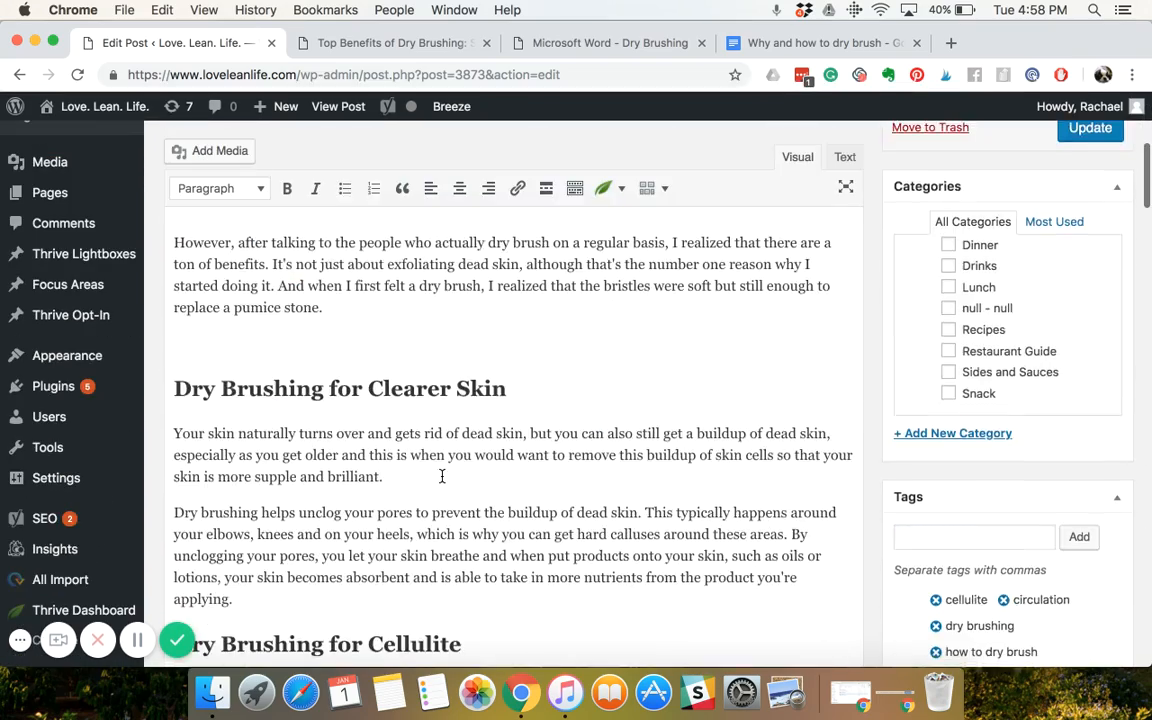
{"action": "scroll", "coordinate": [442, 477], "scroll_direction": "down", "scroll_amount": 1}
{"action": "scroll", "coordinate": [442, 477], "scroll_direction": "up", "scroll_amount": 10}
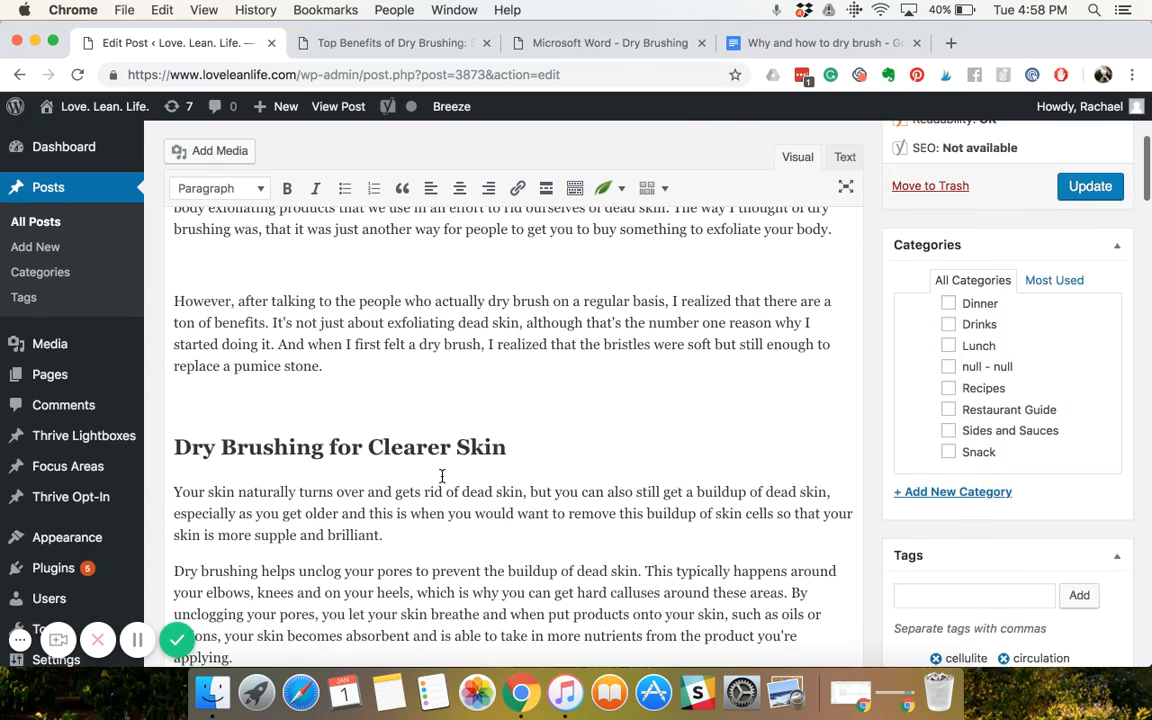
{"action": "scroll", "coordinate": [442, 477], "scroll_direction": "up", "scroll_amount": 3}
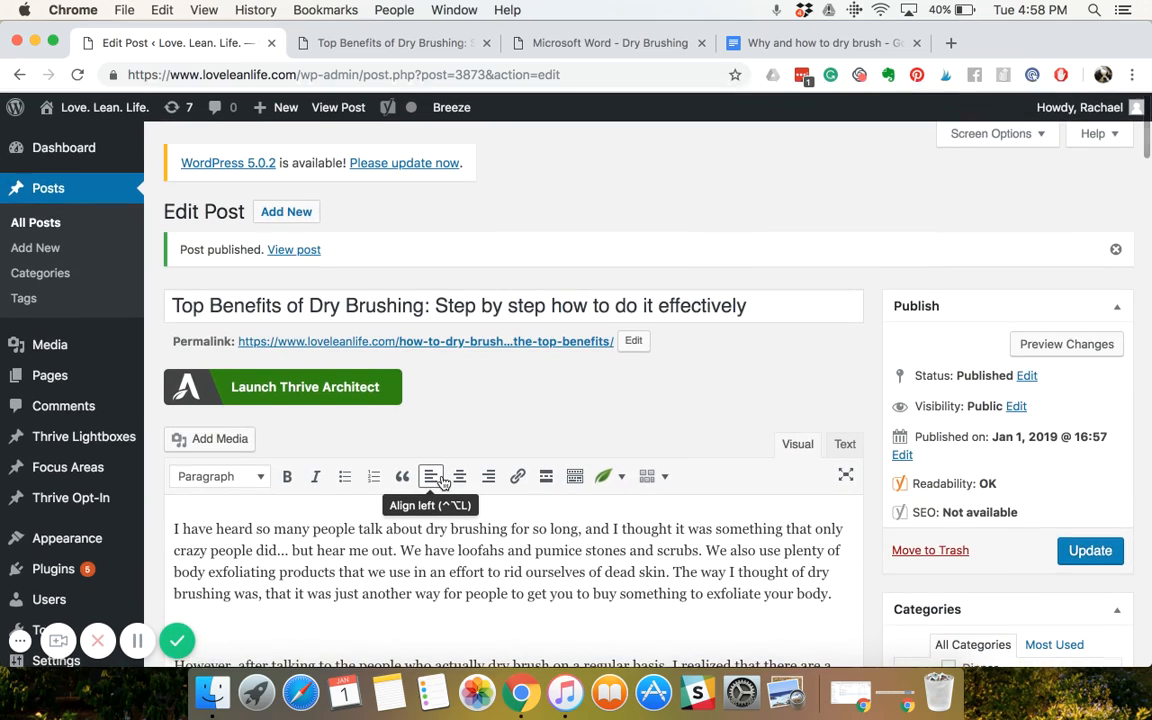